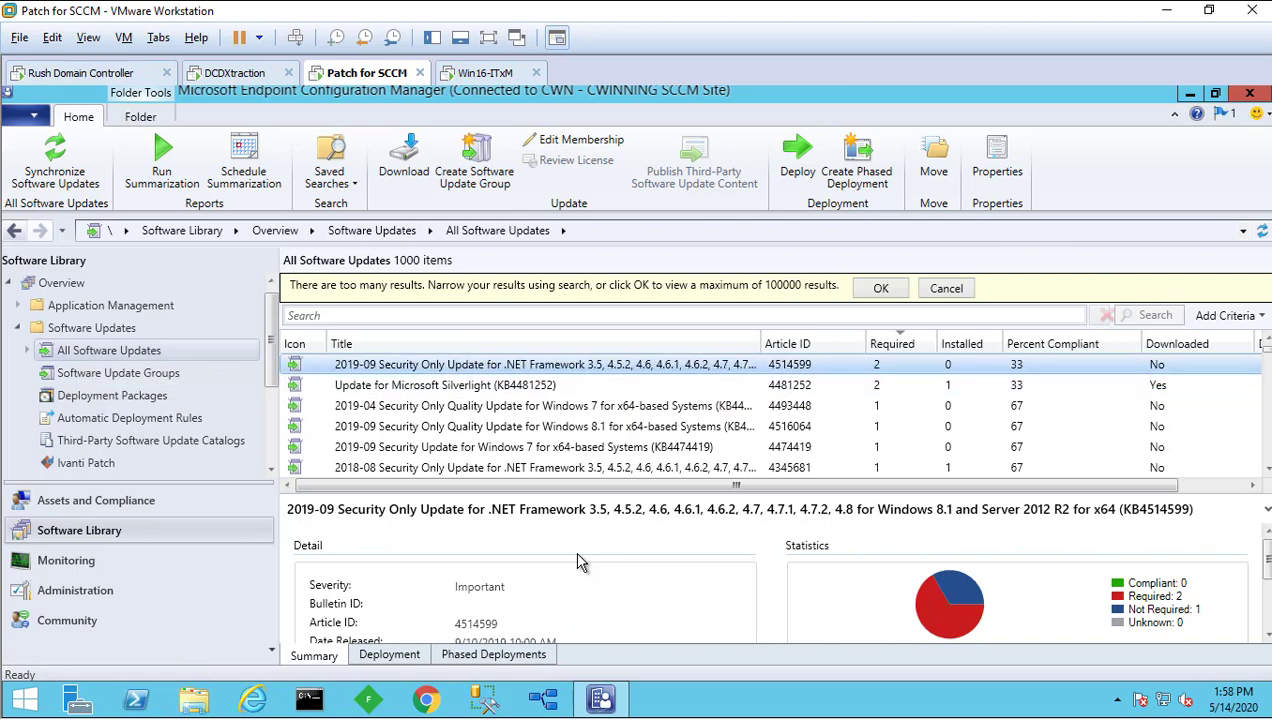
# Step: Start a software update deployment for the Adobe Flash Player 32.0.0.303 Firefox update
pyautogui.scroll(-1, 740, 385)
pyautogui.scroll(-2, 577, 426)
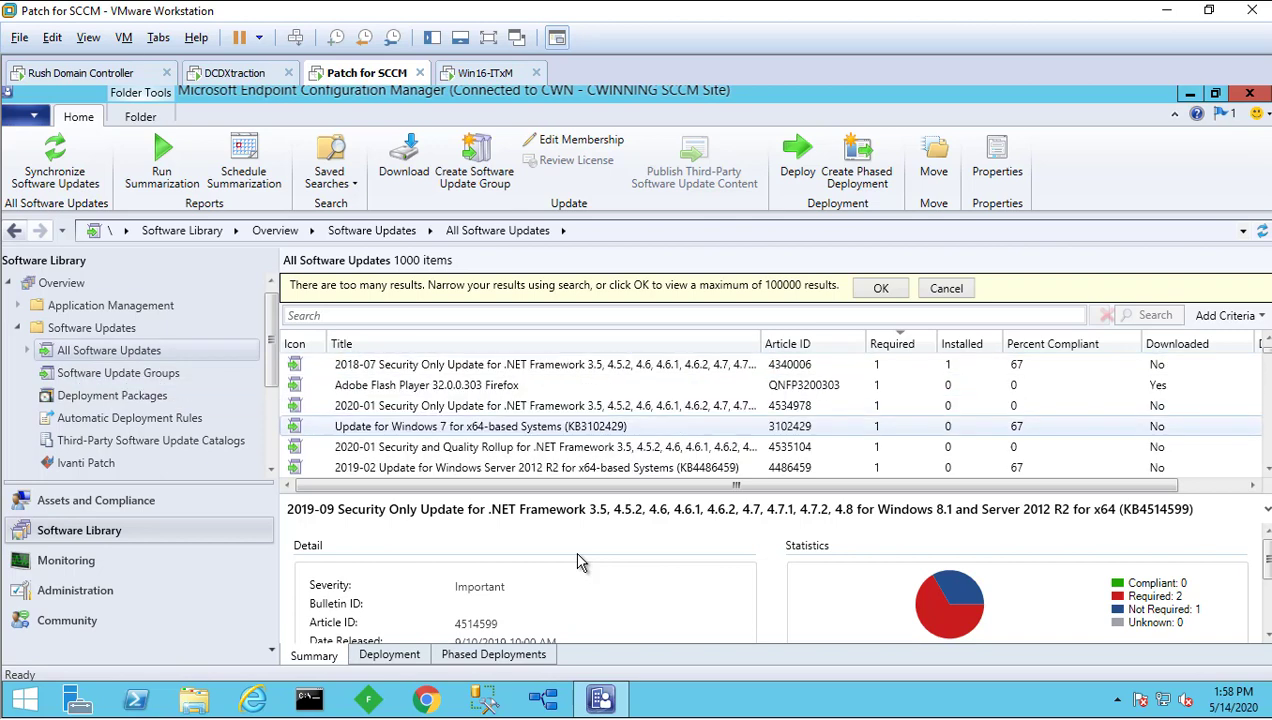
pyautogui.click(500, 385)
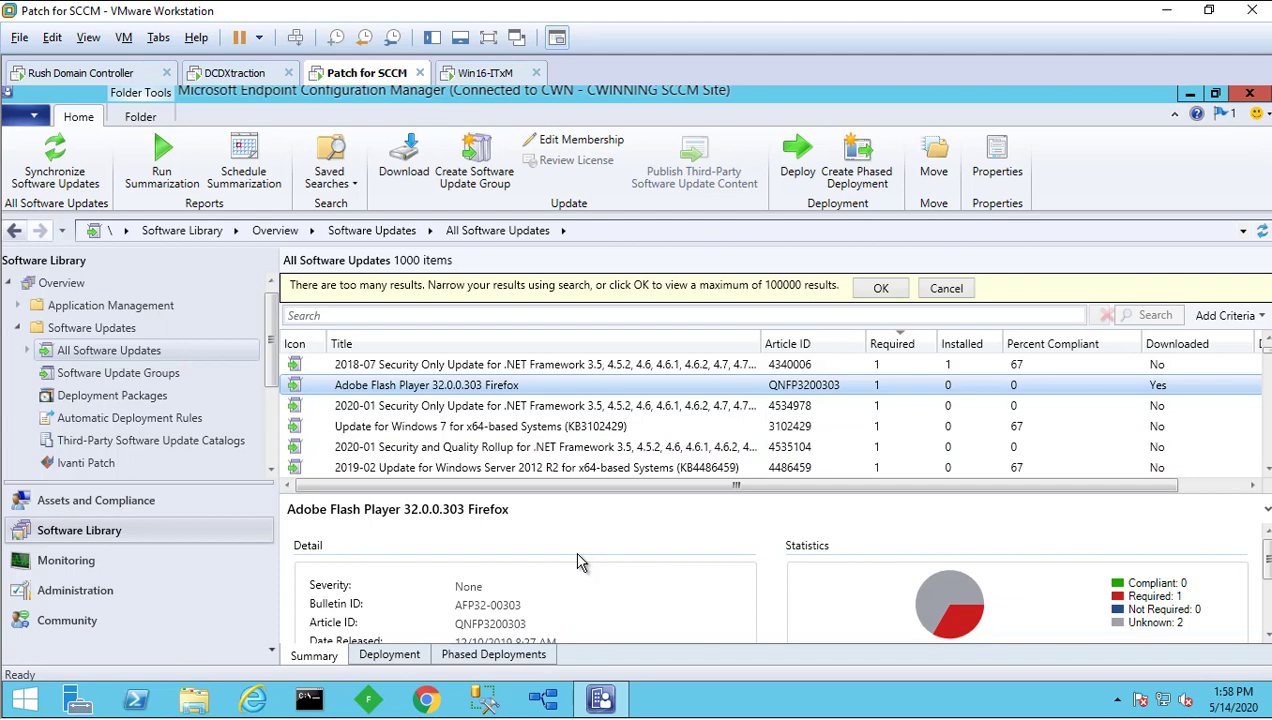
pyautogui.rightClick(559, 386)
pyautogui.click(614, 521)
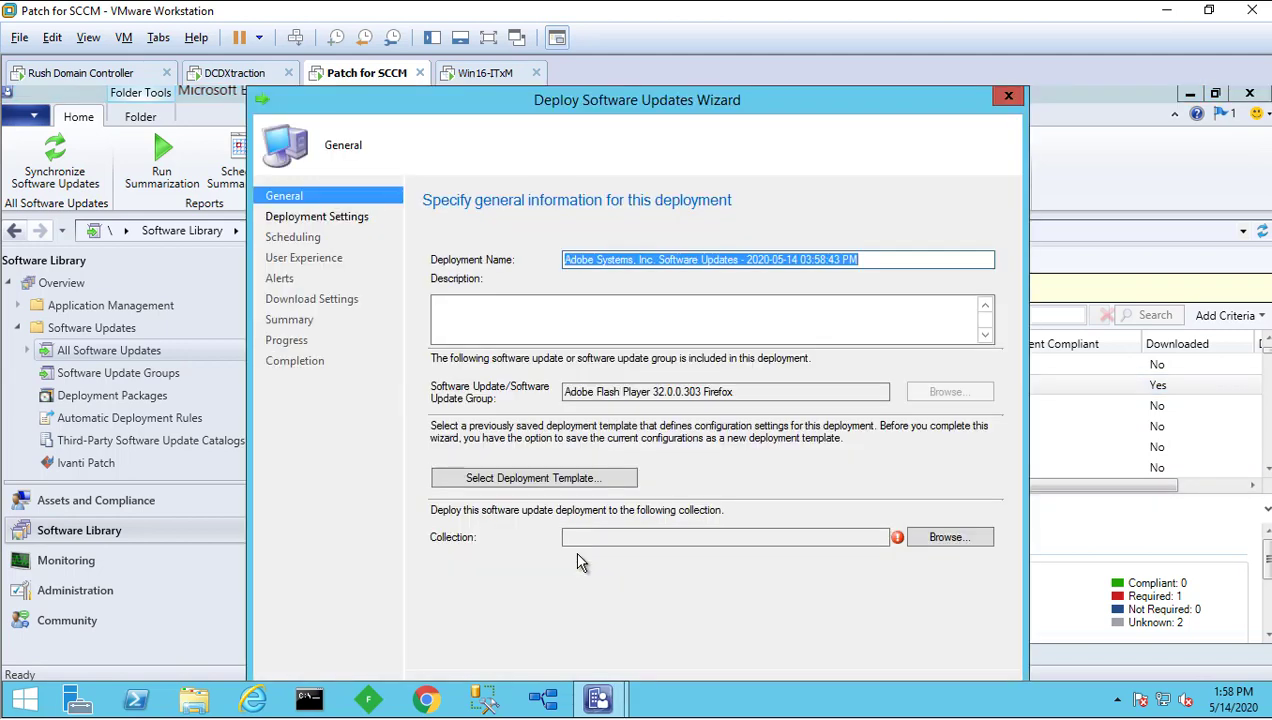
# Step: Choose the All Systems device collection as the deployment target, and exit the wizard without saving
pyautogui.click(949, 537)
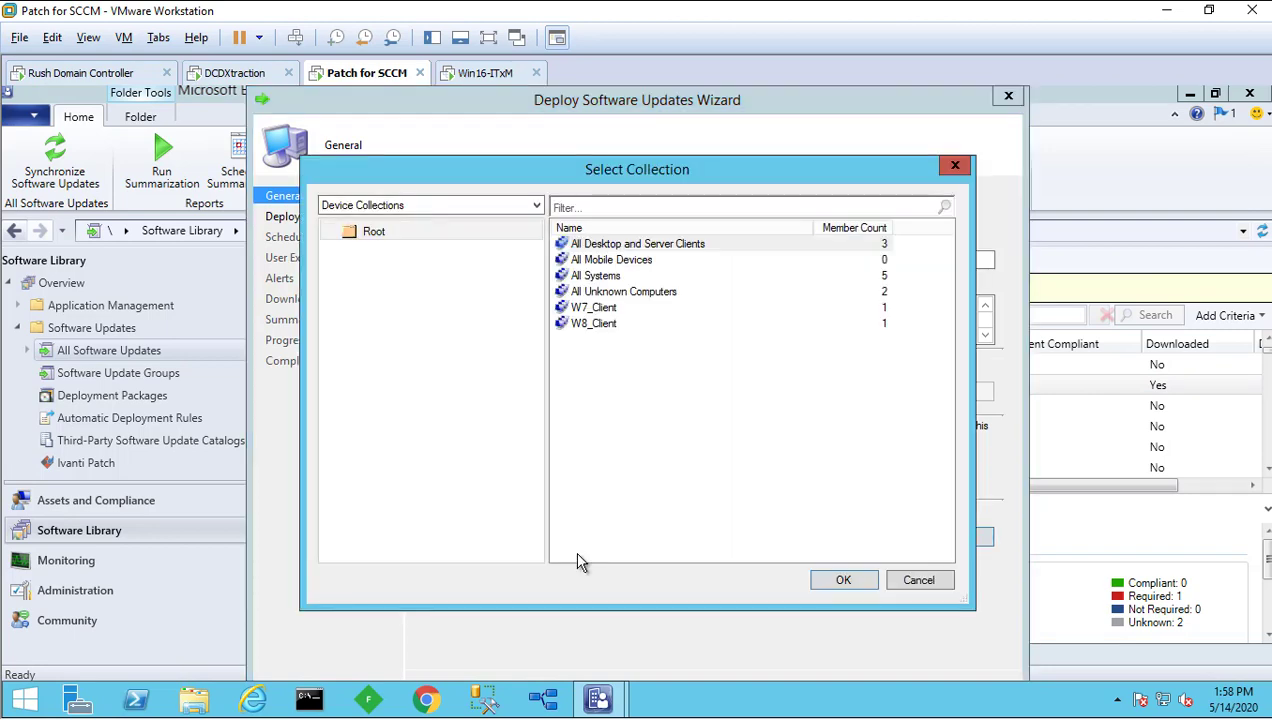
pyautogui.click(597, 276)
pyautogui.press('Return')
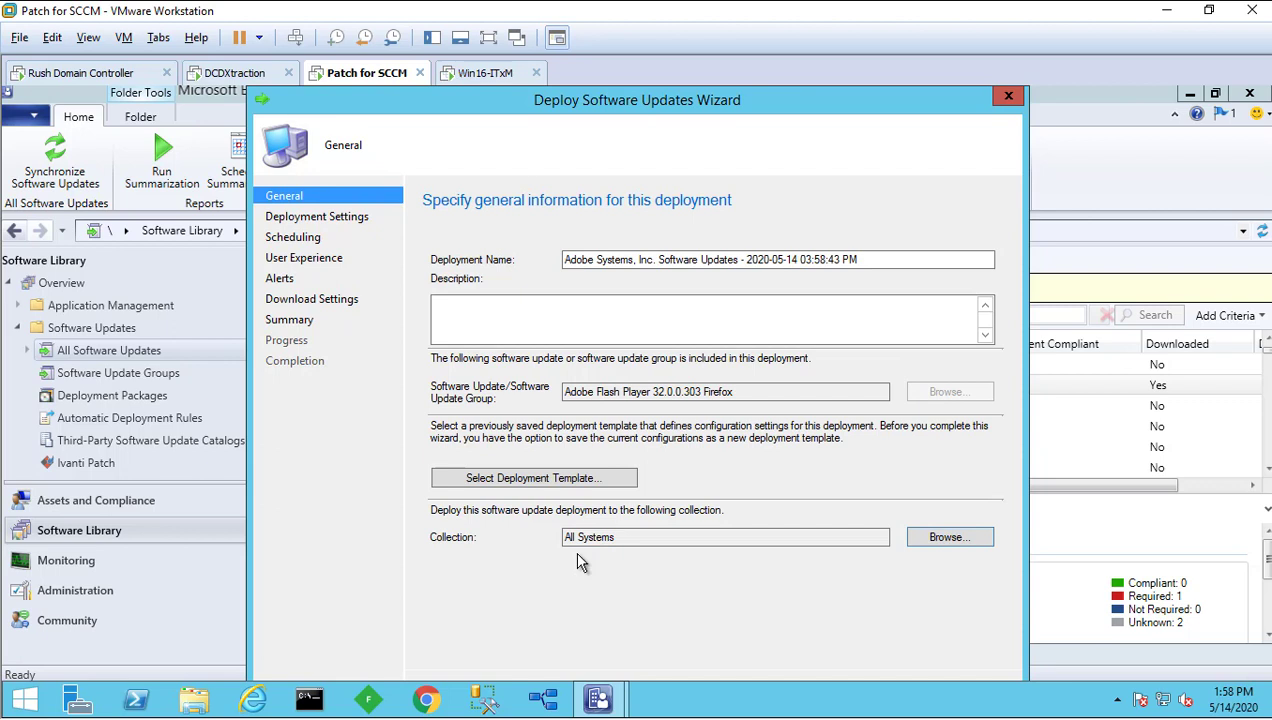
pyautogui.moveTo(822, 92); pyautogui.dragTo(820, 92)
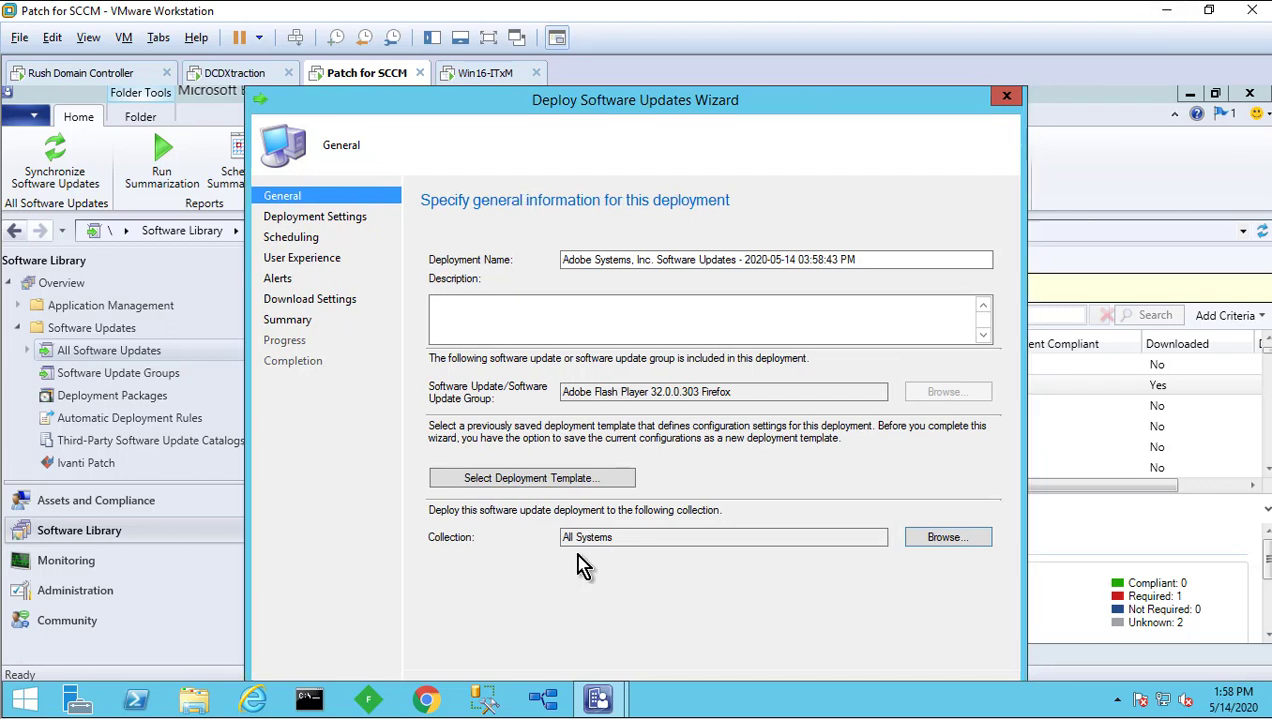
pyautogui.press('Escape')
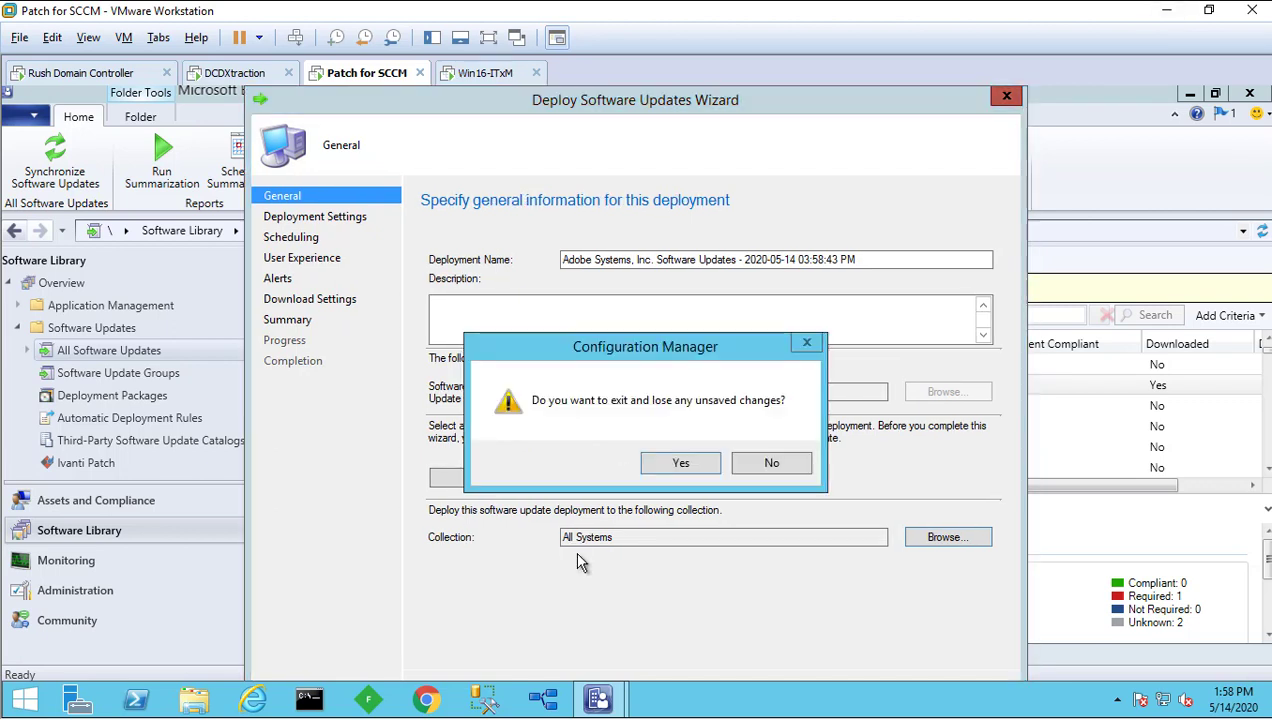
pyautogui.press('Return')
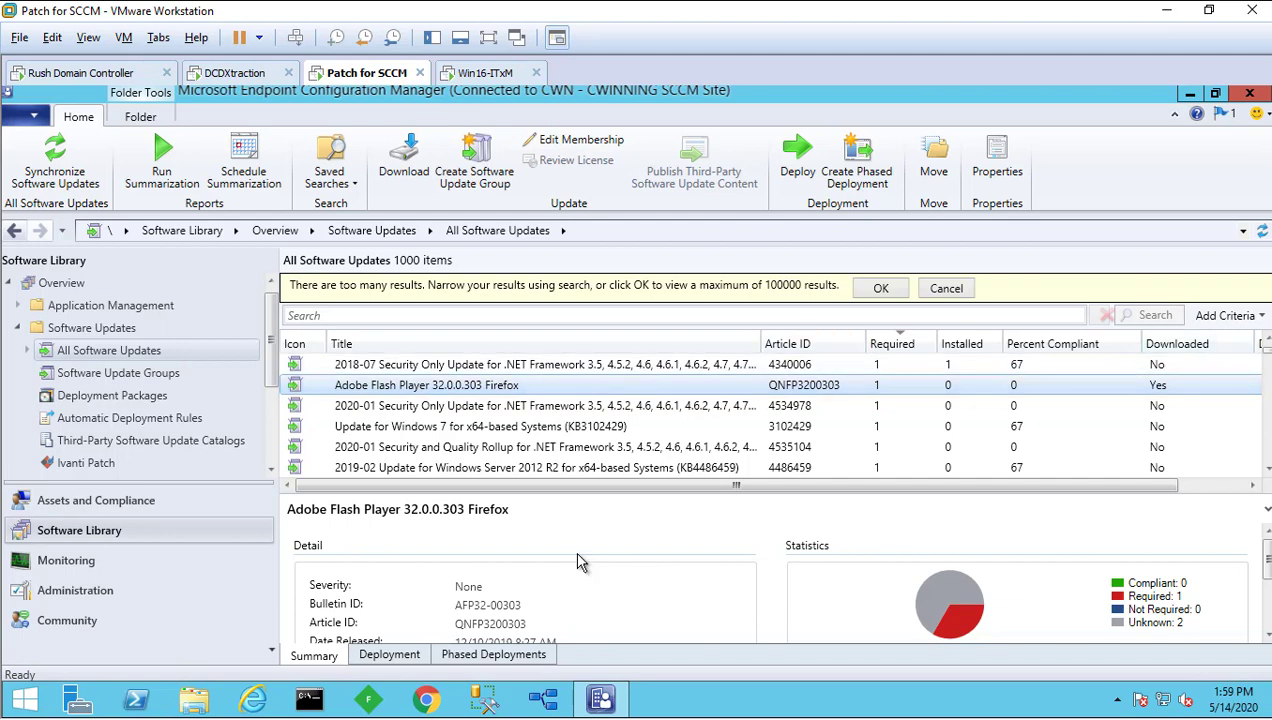
# Step: Add a Product criterion to the All Software Updates search
pyautogui.click(1228, 316)
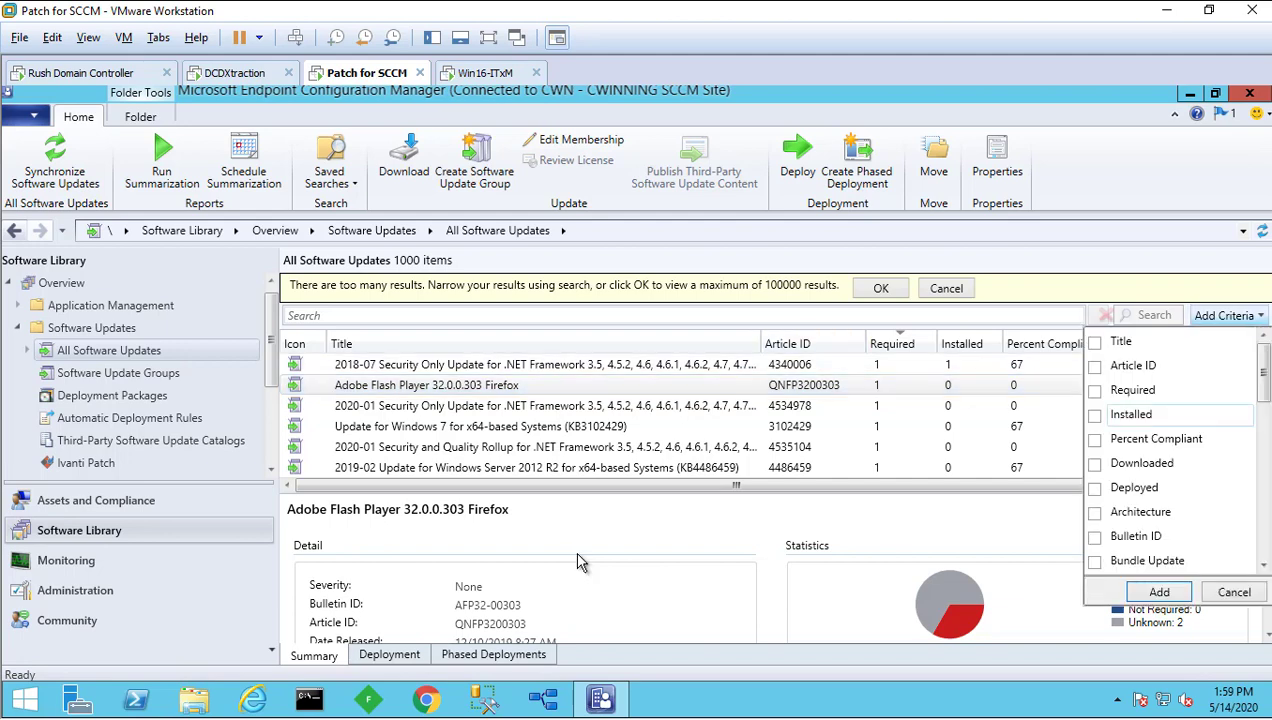
pyautogui.scroll(-2, 1175, 422)
pyautogui.scroll(-2, 1175, 430)
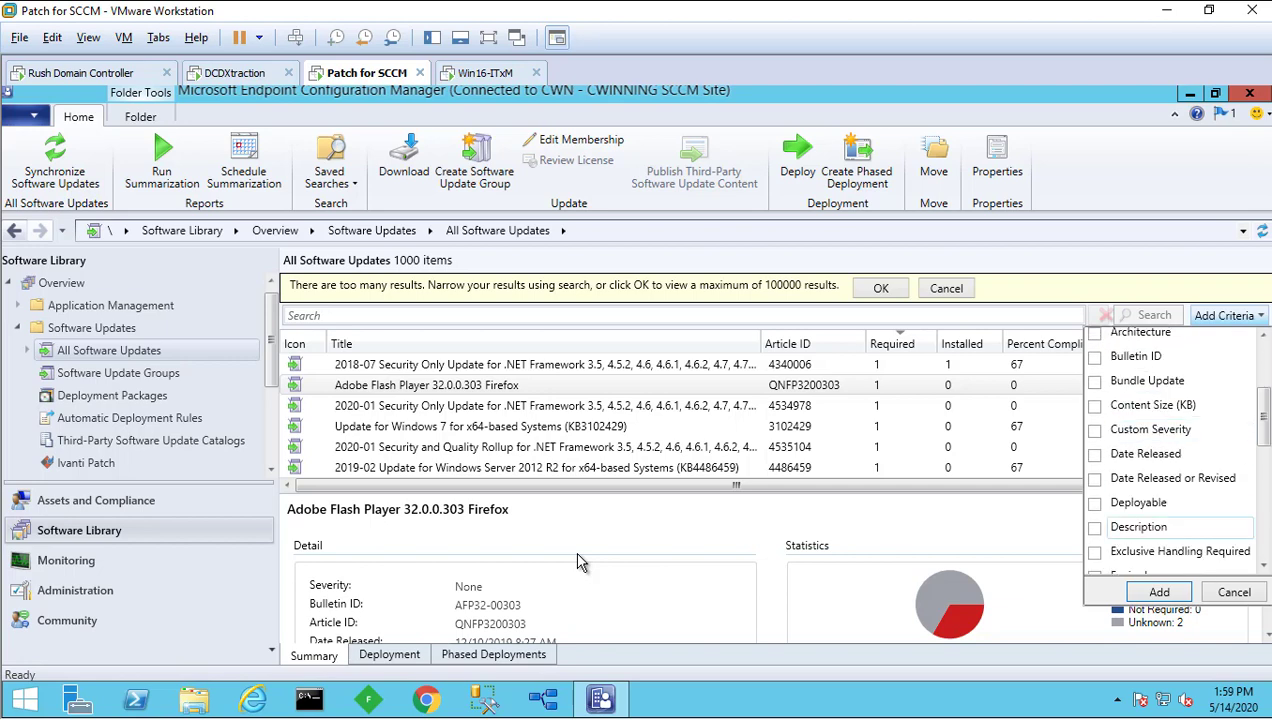
pyautogui.scroll(-3, 1175, 525)
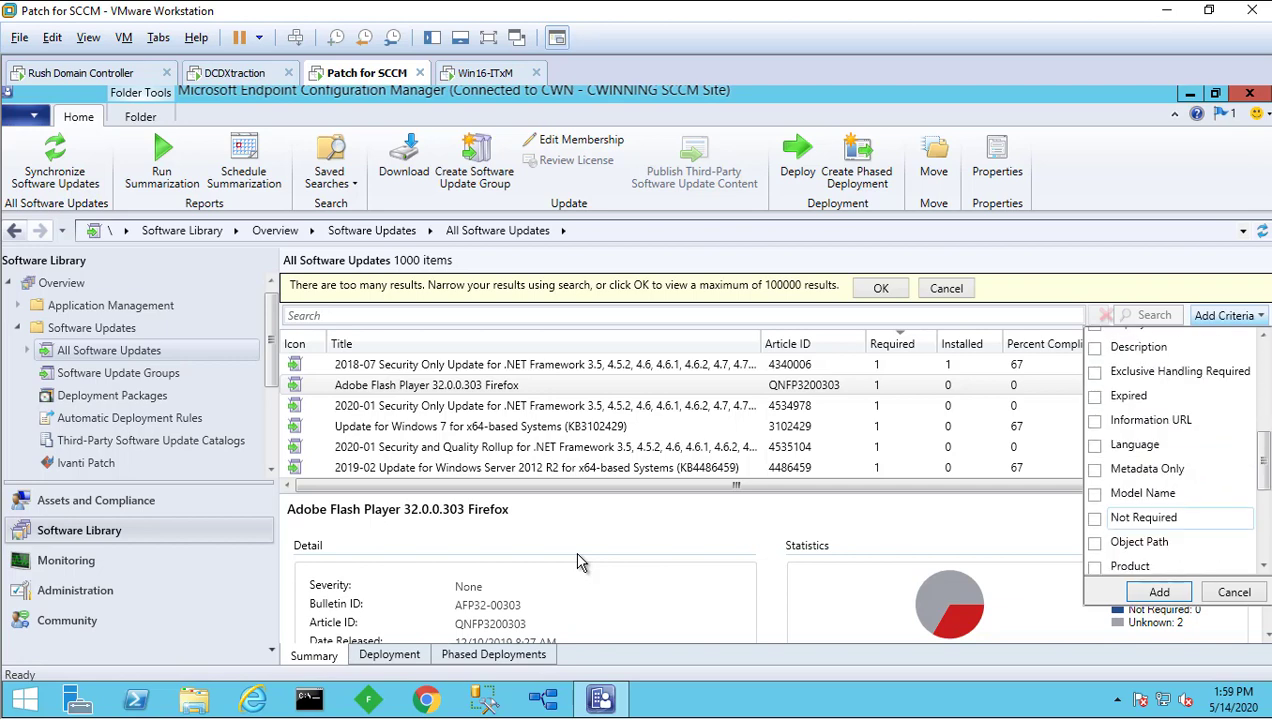
pyautogui.scroll(-1, 1175, 520)
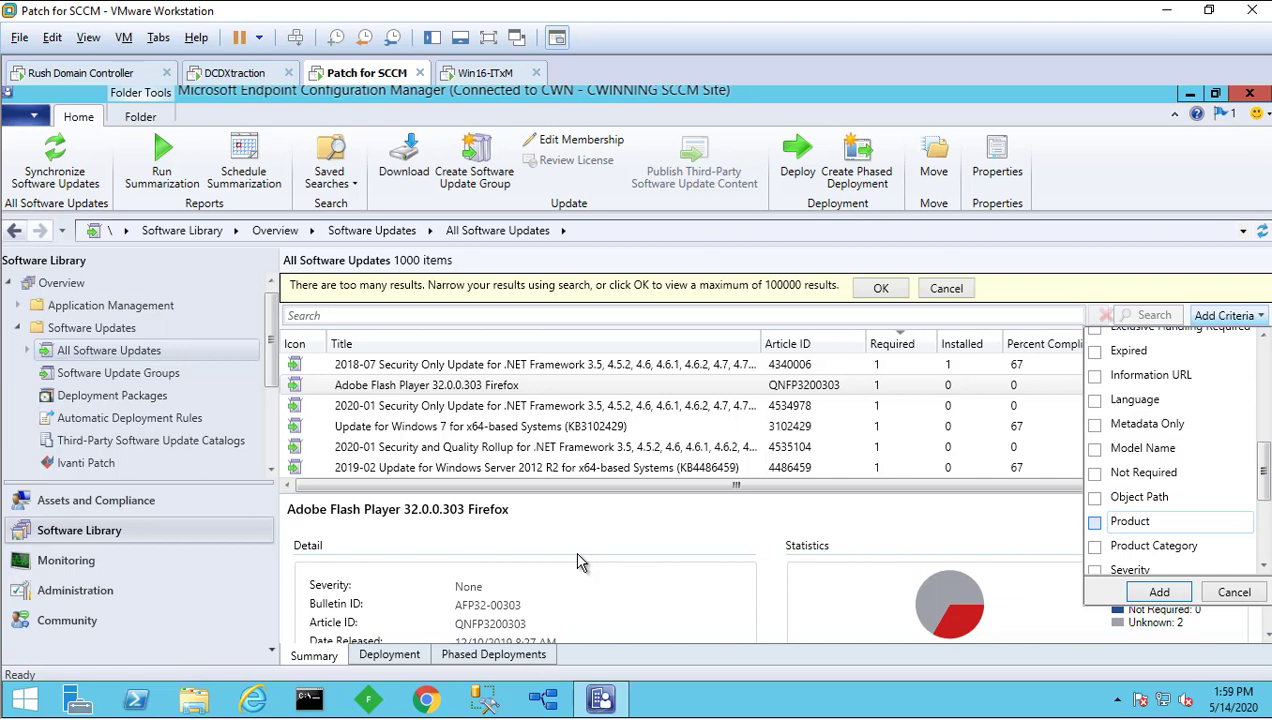
pyautogui.click(1095, 521)
pyautogui.click(1159, 592)
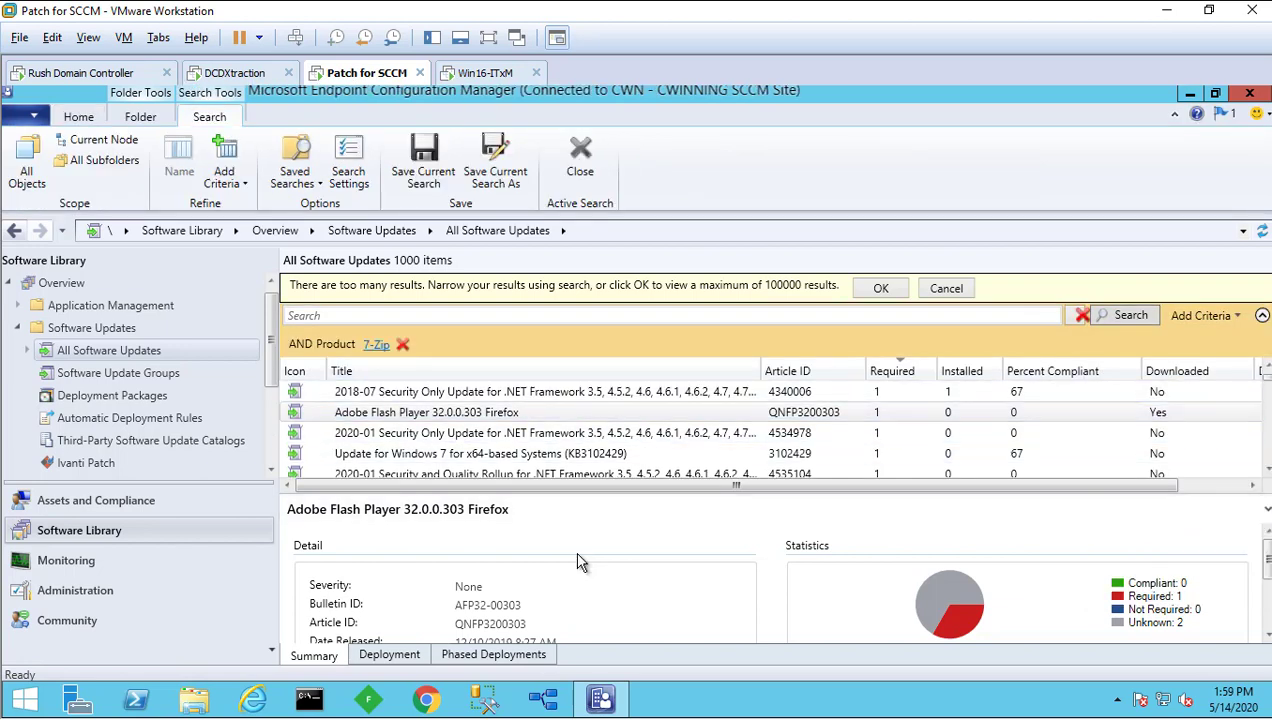
# Step: Examine the vendor products available as values for the Product criterion, and leave the value unchanged
pyautogui.click(376, 344)
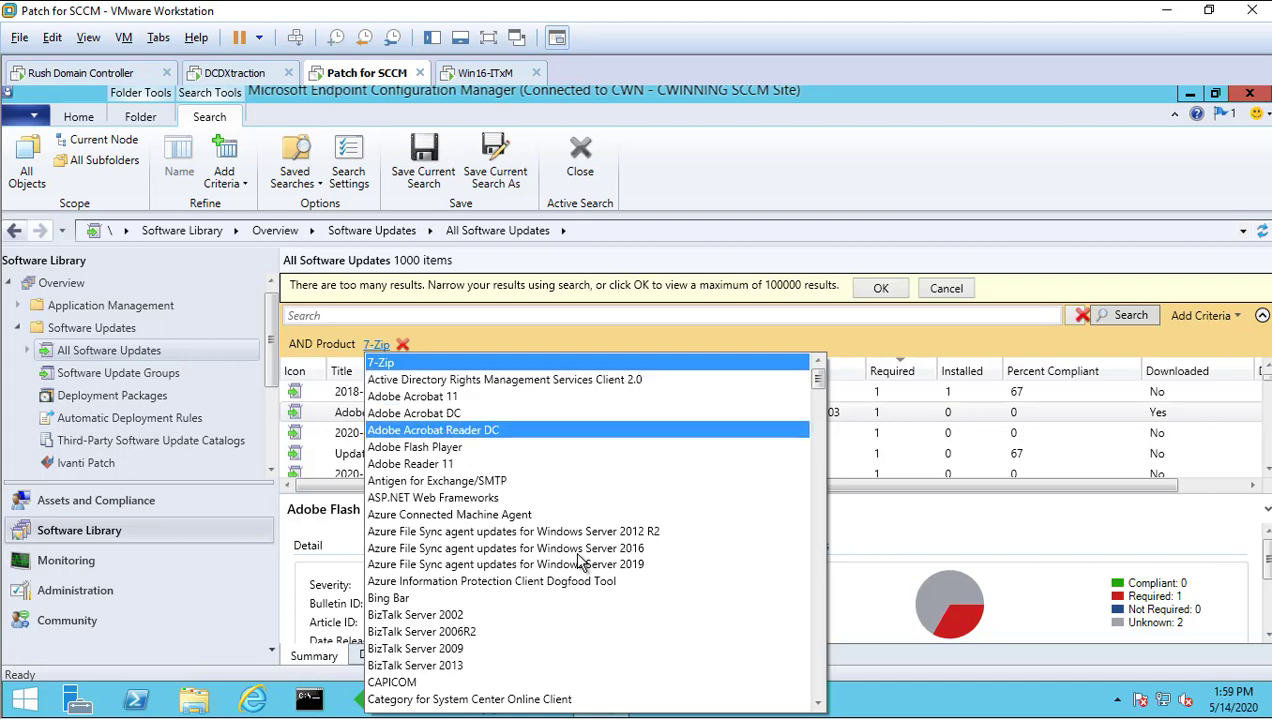
pyautogui.scroll(-4, 580, 563)
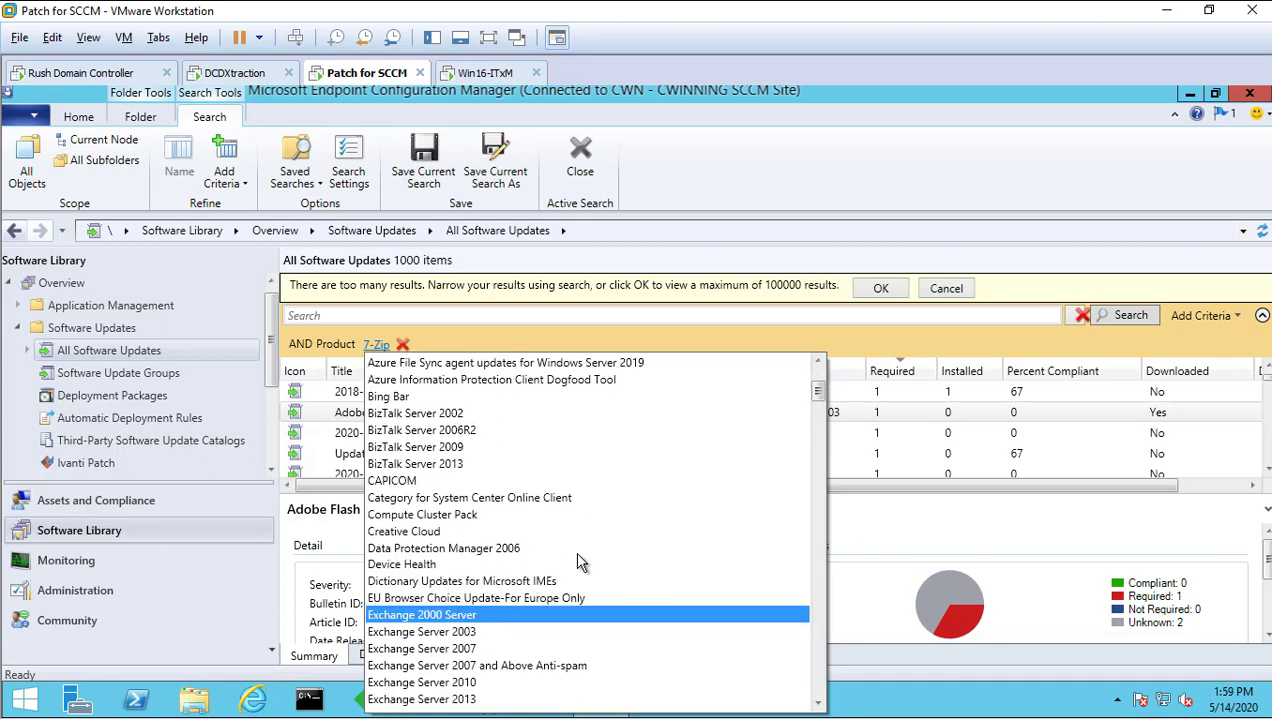
pyautogui.scroll(-7, 580, 563)
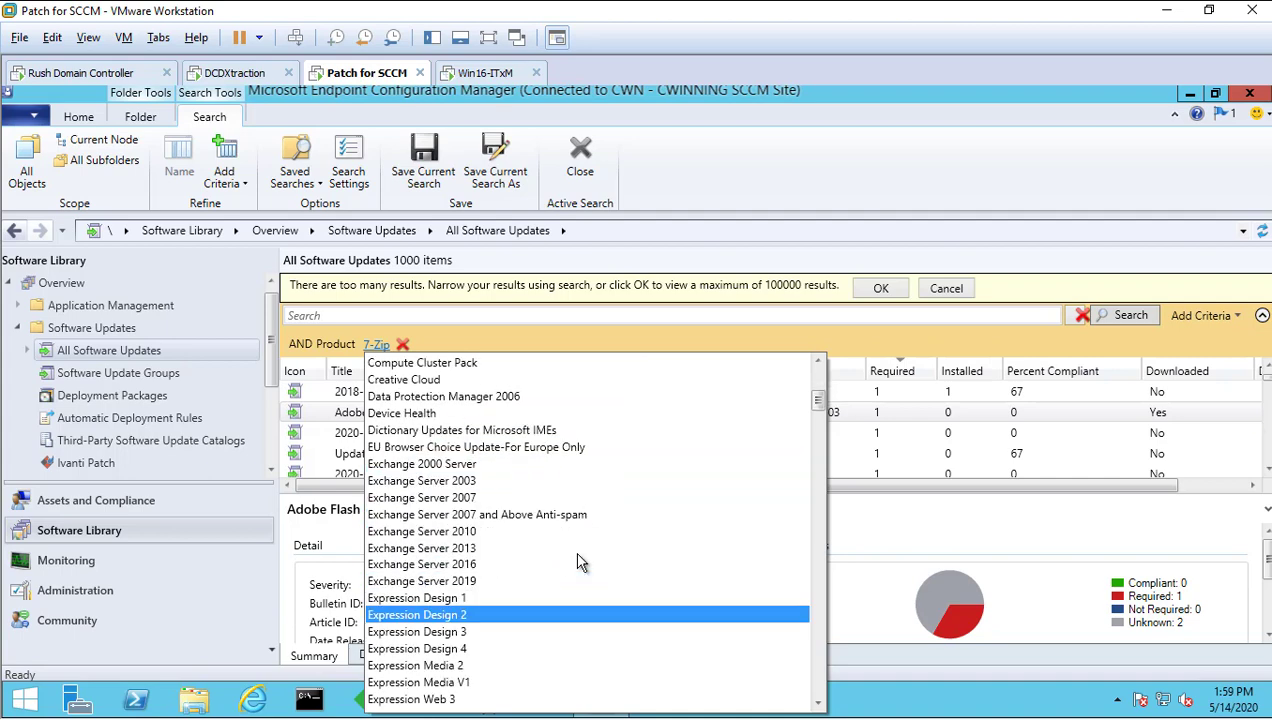
pyautogui.press('Up')
pyautogui.press('Up')
pyautogui.press('Up')
pyautogui.press('Up')
pyautogui.press('Up')
pyautogui.press('Up')
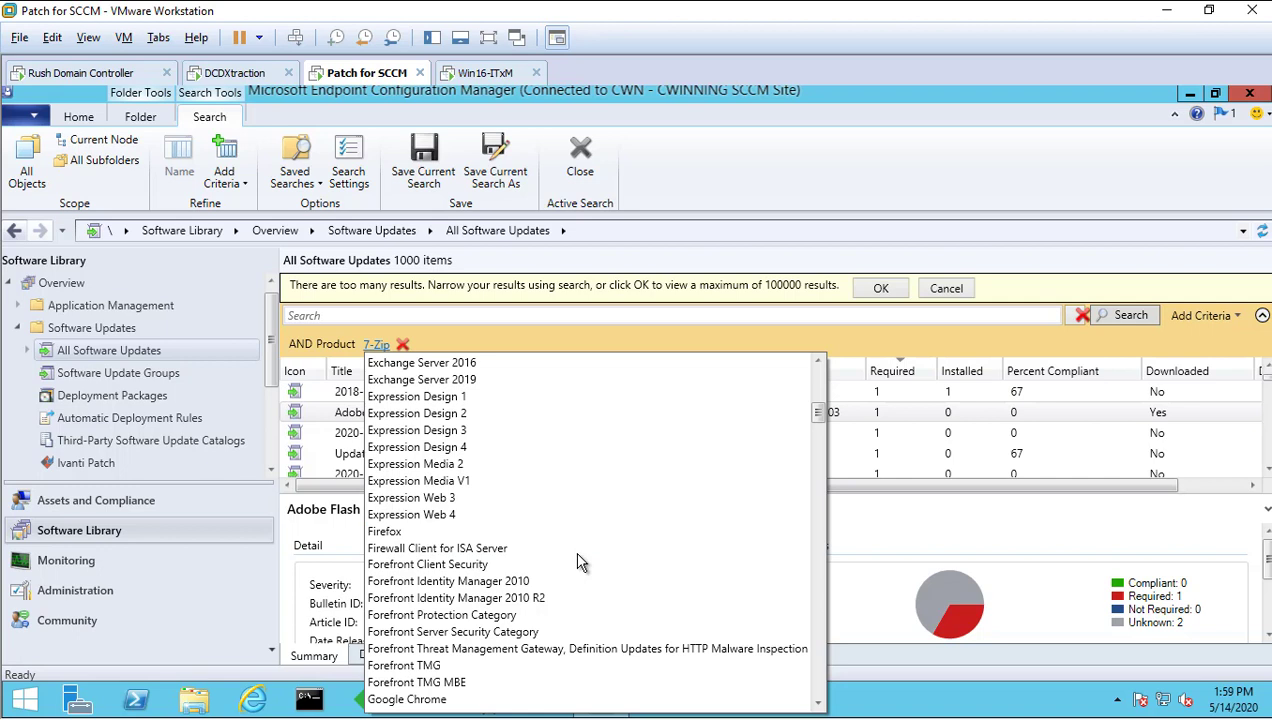
pyautogui.press('Escape')
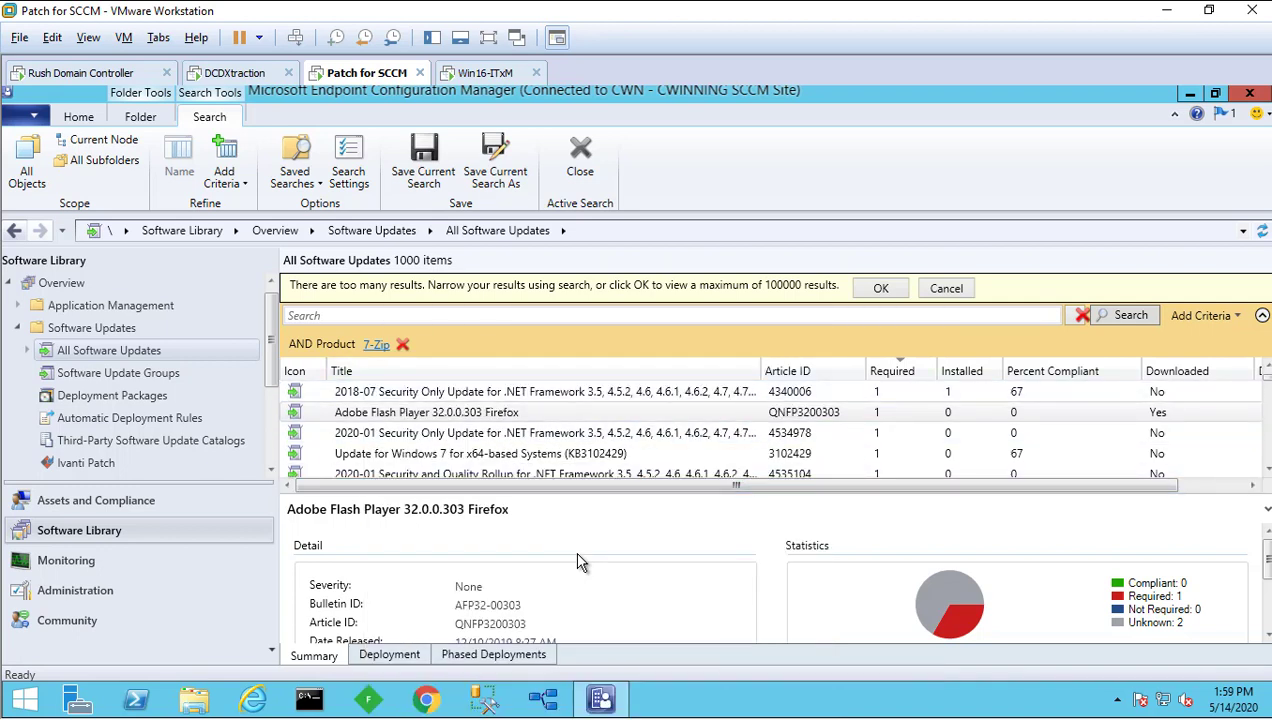
# Step: Search all software updates for "adobe" and repeat the search with the 7-Zip Product criterion removed
pyautogui.write('adobe')
pyautogui.press('Return')
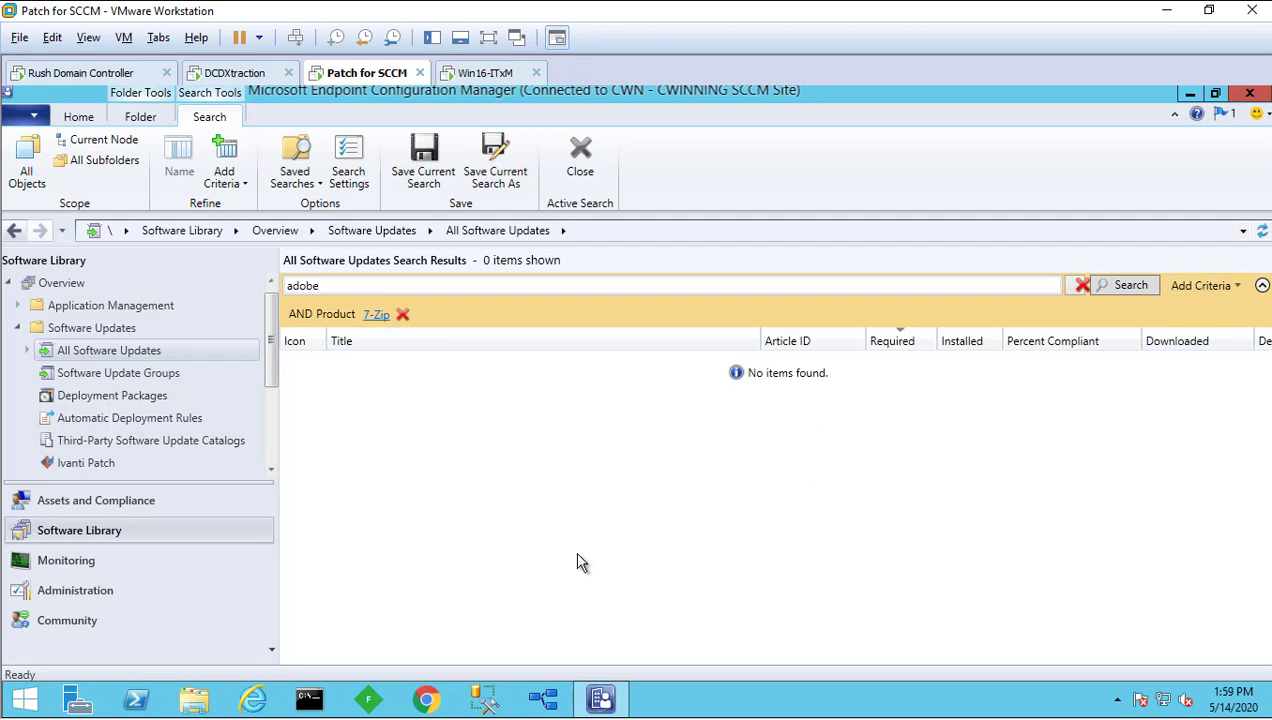
pyautogui.click(402, 314)
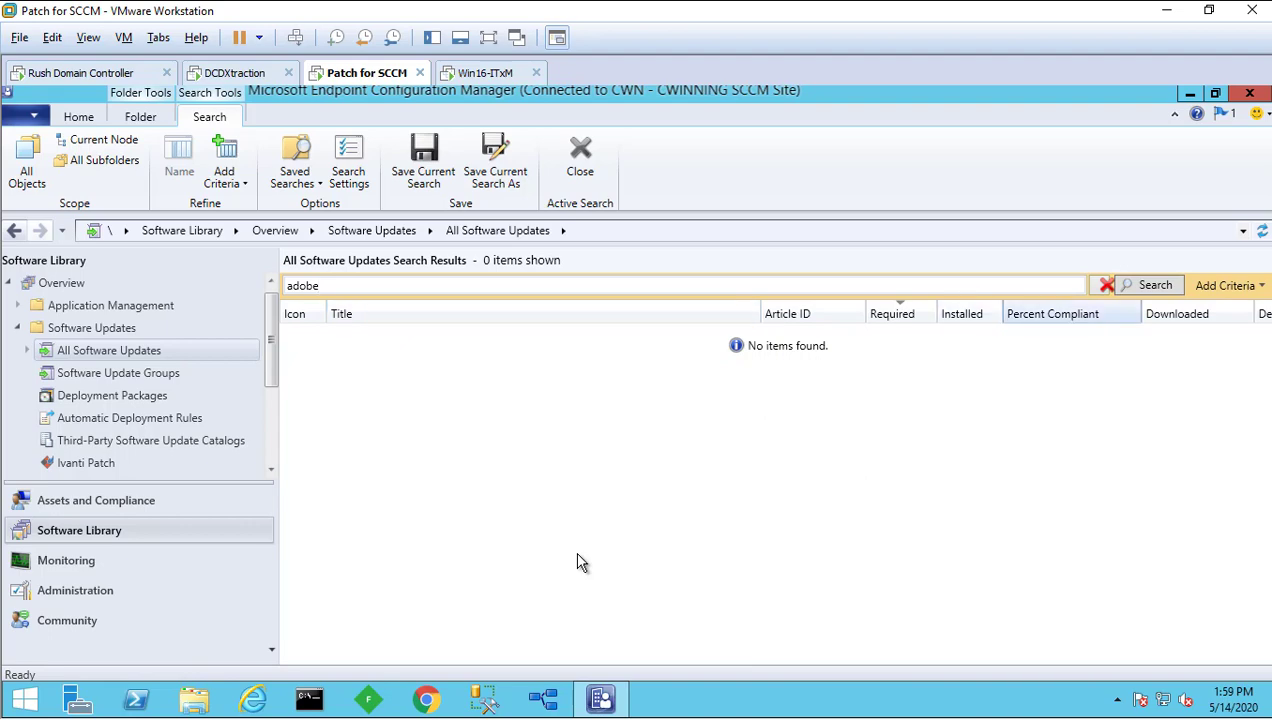
pyautogui.click(1040, 286)
pyautogui.press('Return')
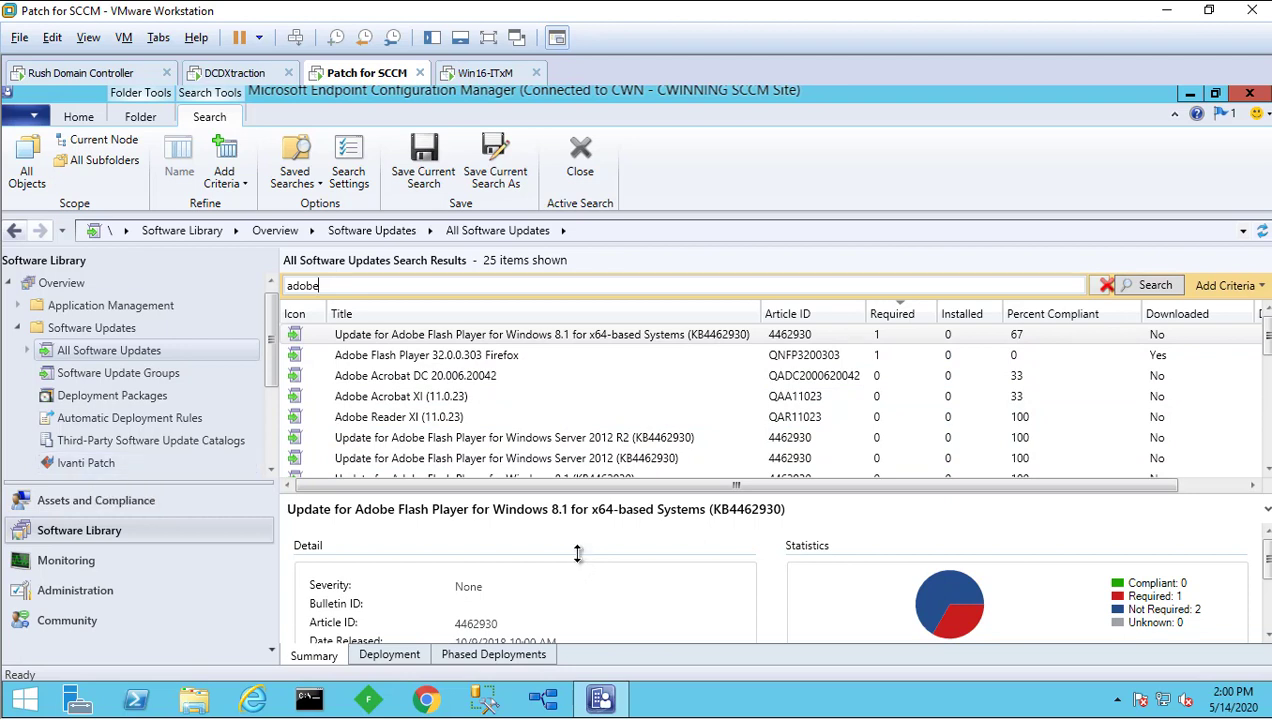
# Step: In Ivanti Patch, expand Adobe Acrobat DC under Adobe Systems, Inc. and show the details of update 15.006.30523
pyautogui.moveTo(137, 484); pyautogui.dragTo(137, 513)
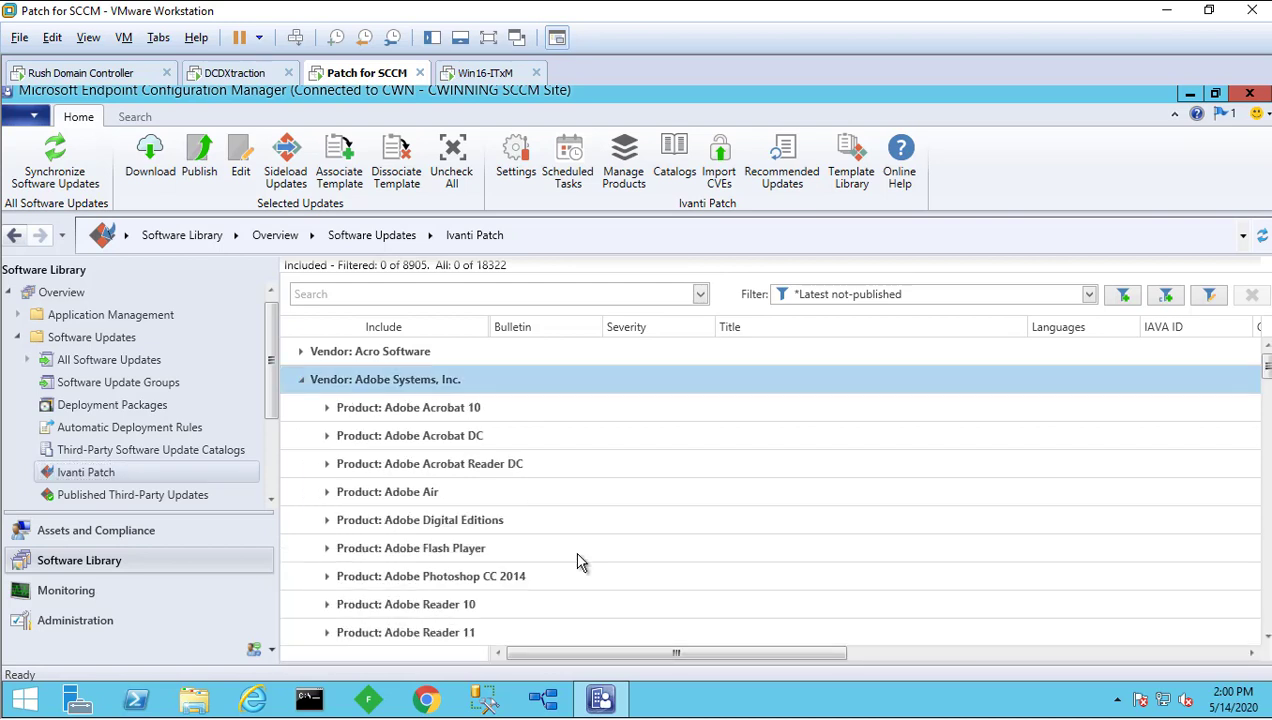
pyautogui.click(327, 436)
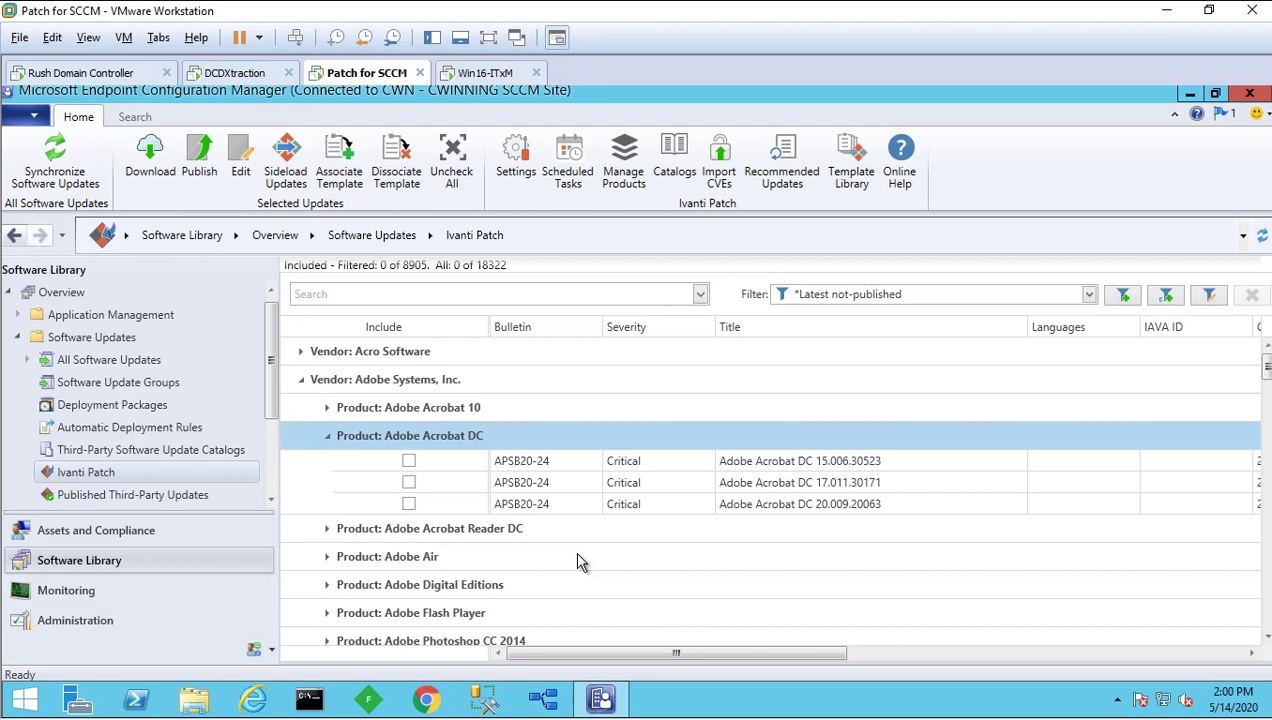
pyautogui.press('Down')
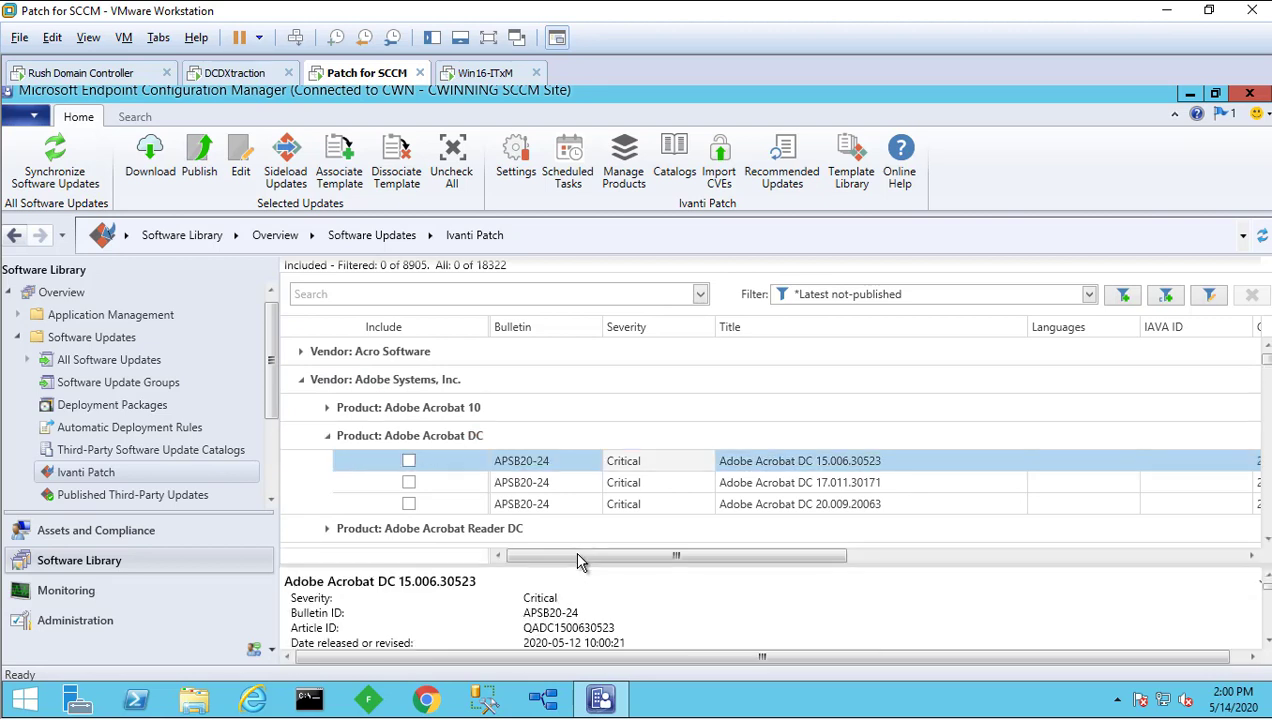
pyautogui.moveTo(577, 565); pyautogui.dragTo(577, 536)
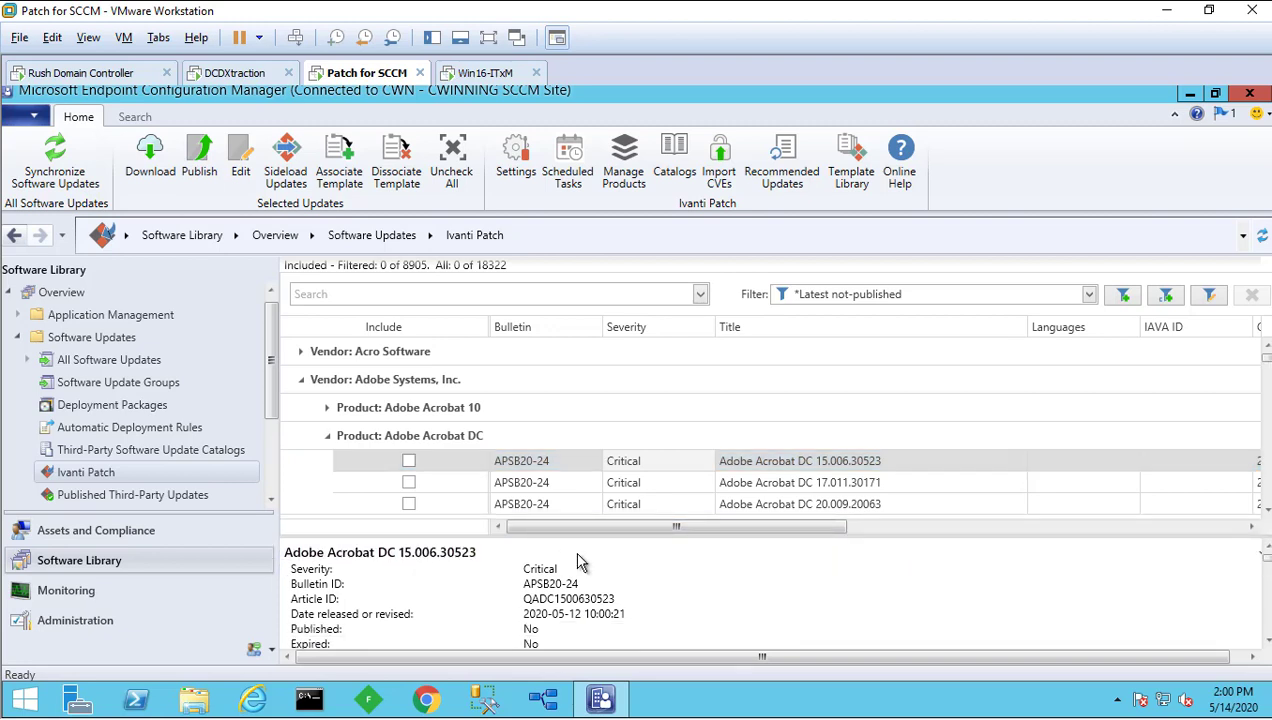
# Step: Examine the Adobe Acrobat DC 15.006.30523 details, including CVE IDs, classification, patch file, download URL, description and supersedence
pyautogui.click(577, 583)
pyautogui.scroll(-1, 577, 562)
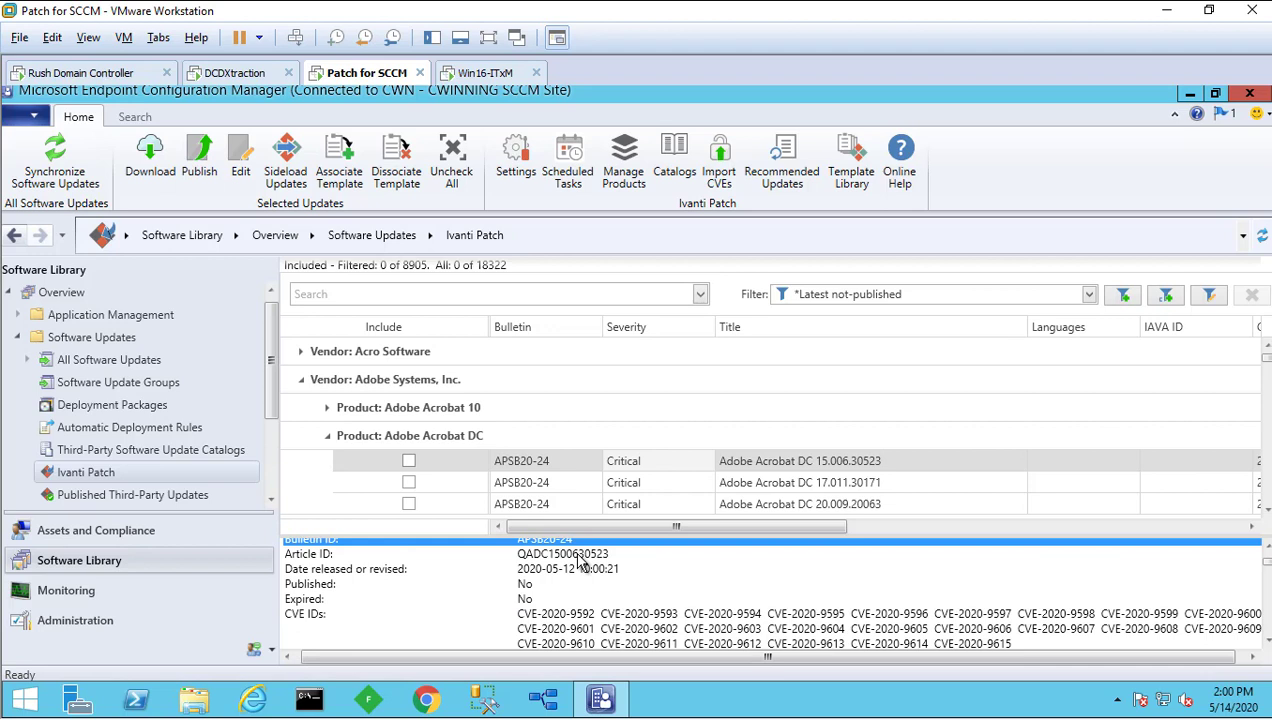
pyautogui.scroll(-1, 578, 562)
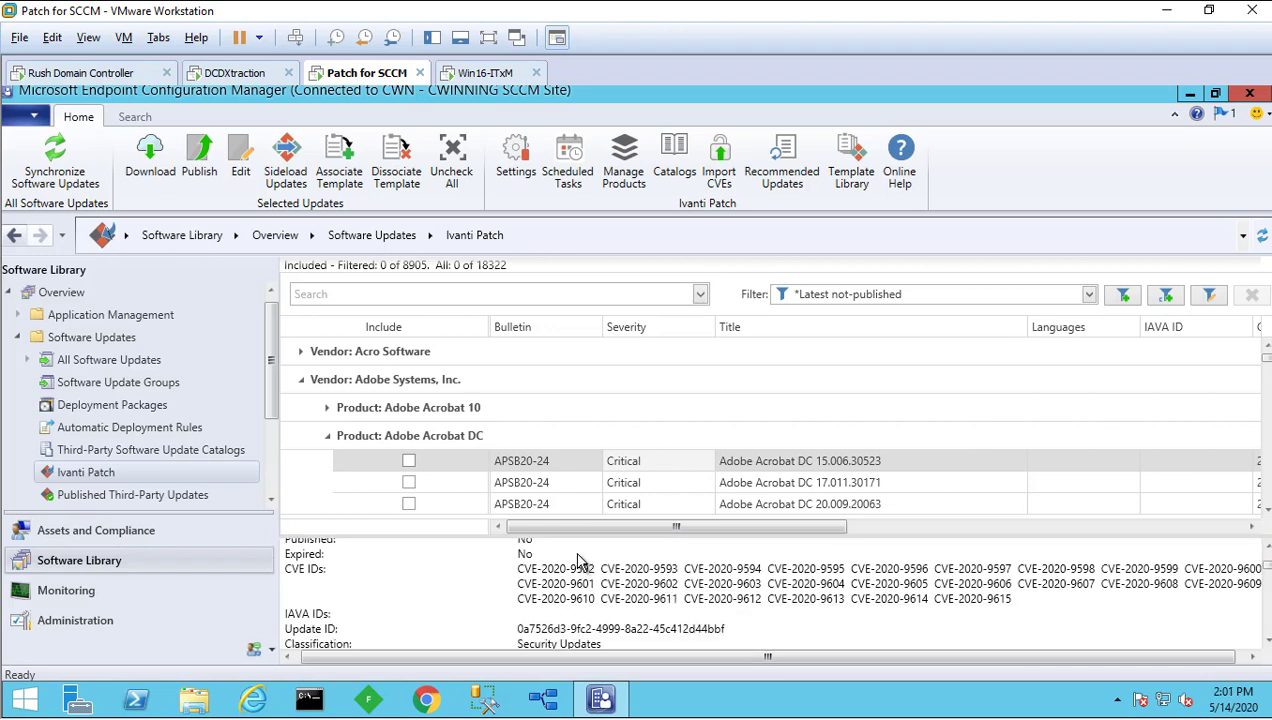
pyautogui.scroll(-1, 577, 561)
pyautogui.click(578, 598)
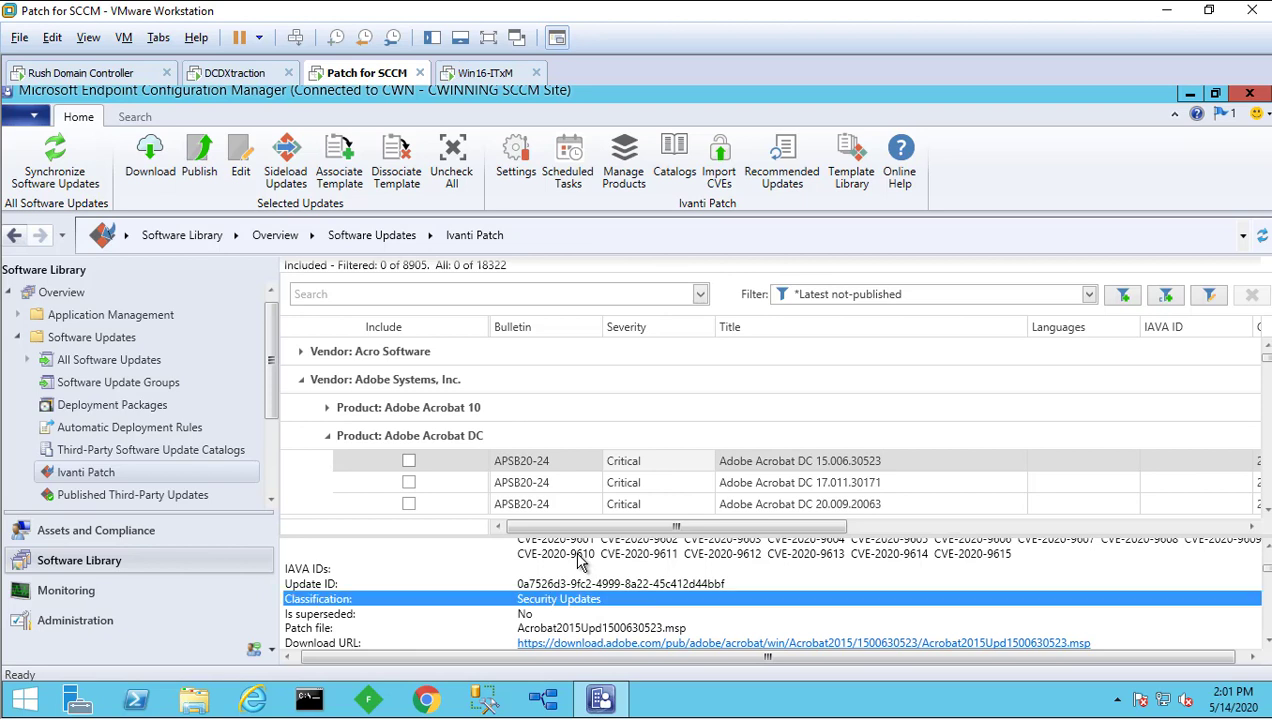
pyautogui.scroll(-1, 580, 562)
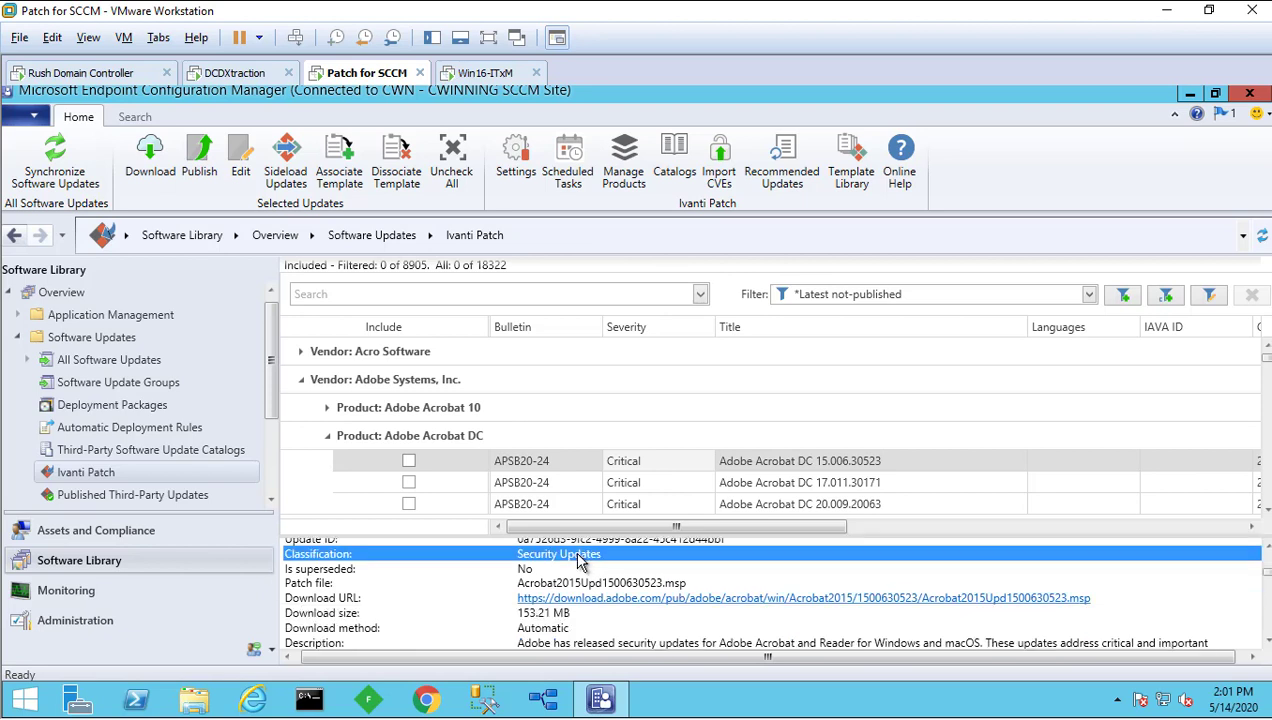
pyautogui.press('Down')
pyautogui.press('Down')
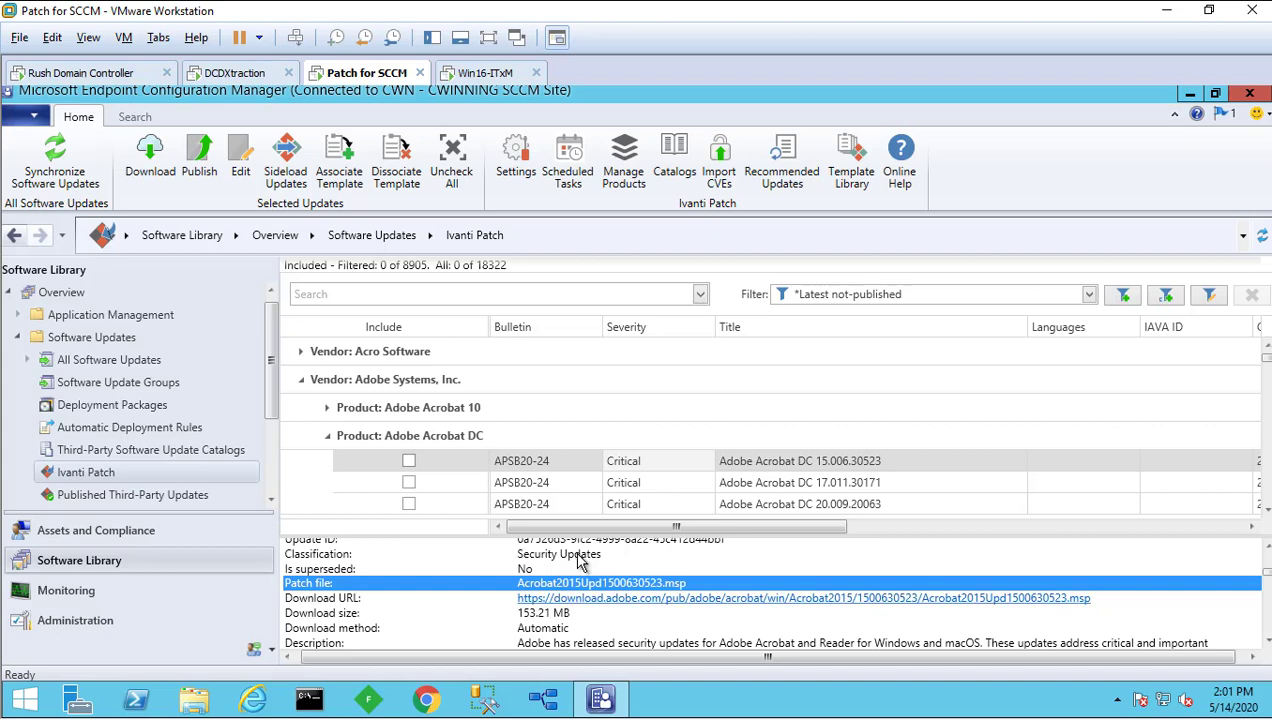
pyautogui.scroll(-2, 580, 562)
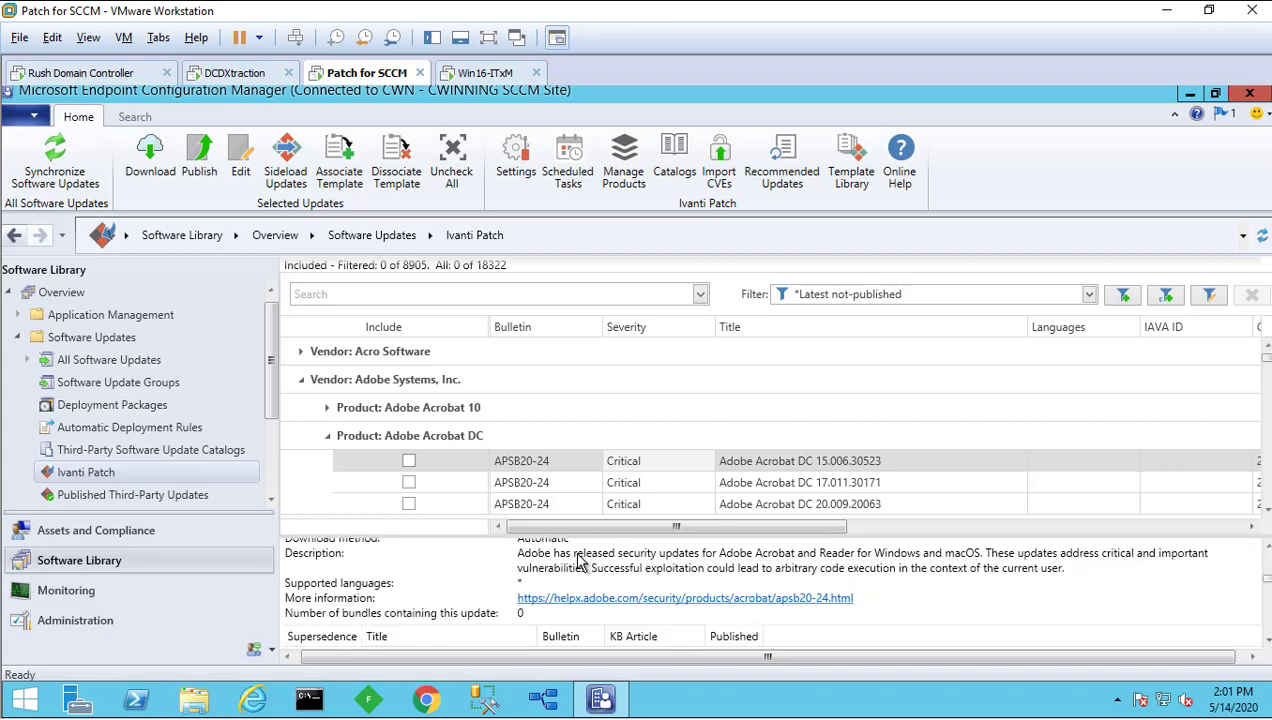
pyautogui.scroll(-1, 580, 562)
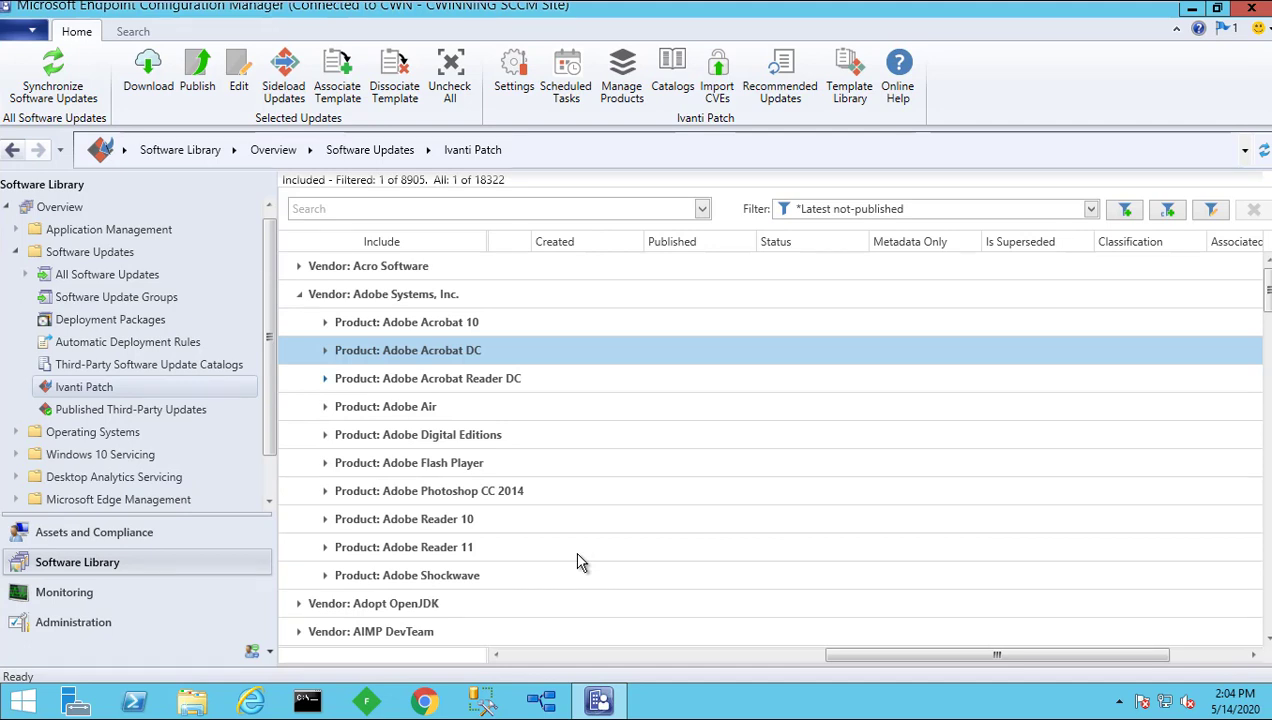
pyautogui.press('Down')
pyautogui.press('Right')
pyautogui.press('Left')
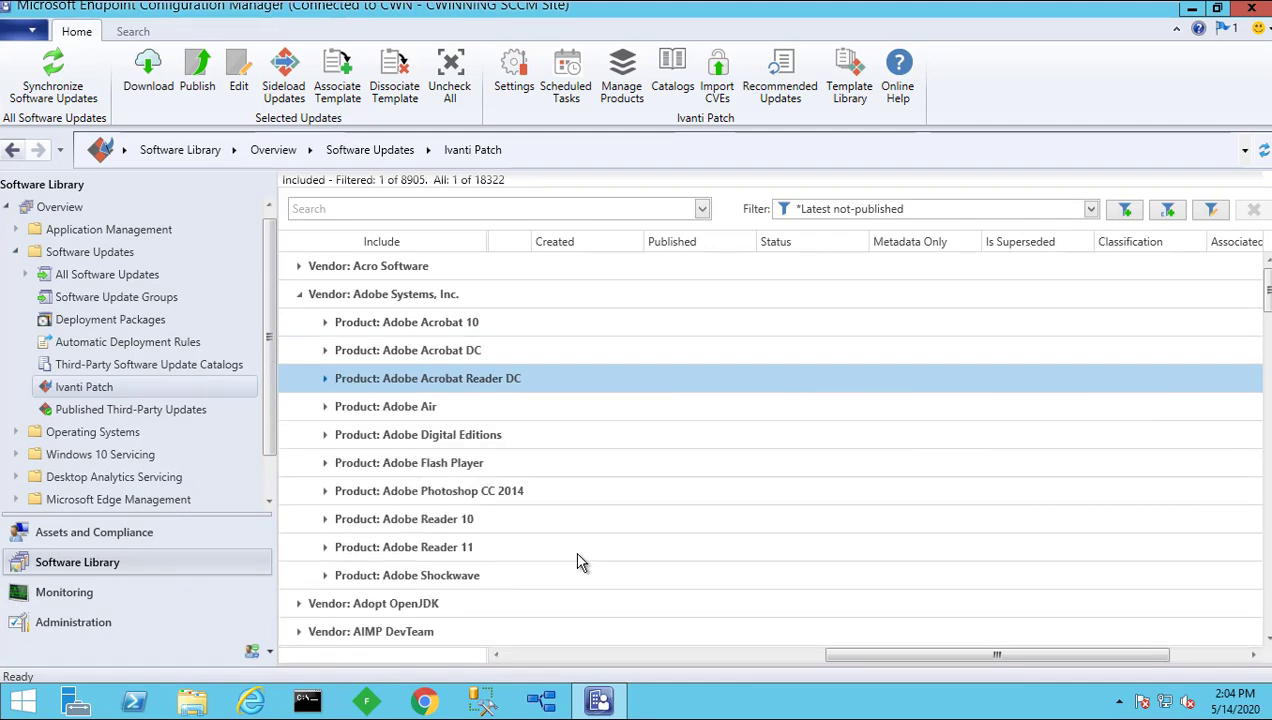
pyautogui.press('Up')
pyautogui.press('Right')
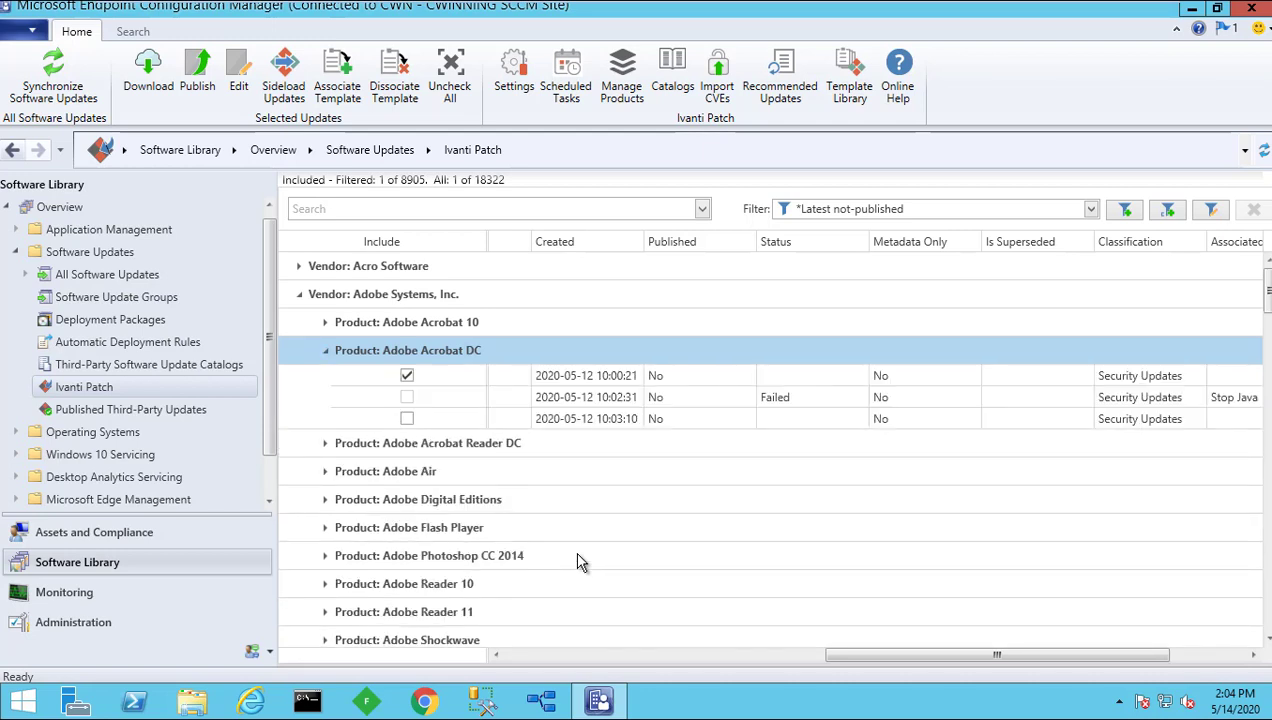
pyautogui.press('Down')
pyautogui.press('space')
pyautogui.press('Down')
pyautogui.press('Down')
pyautogui.press('space')
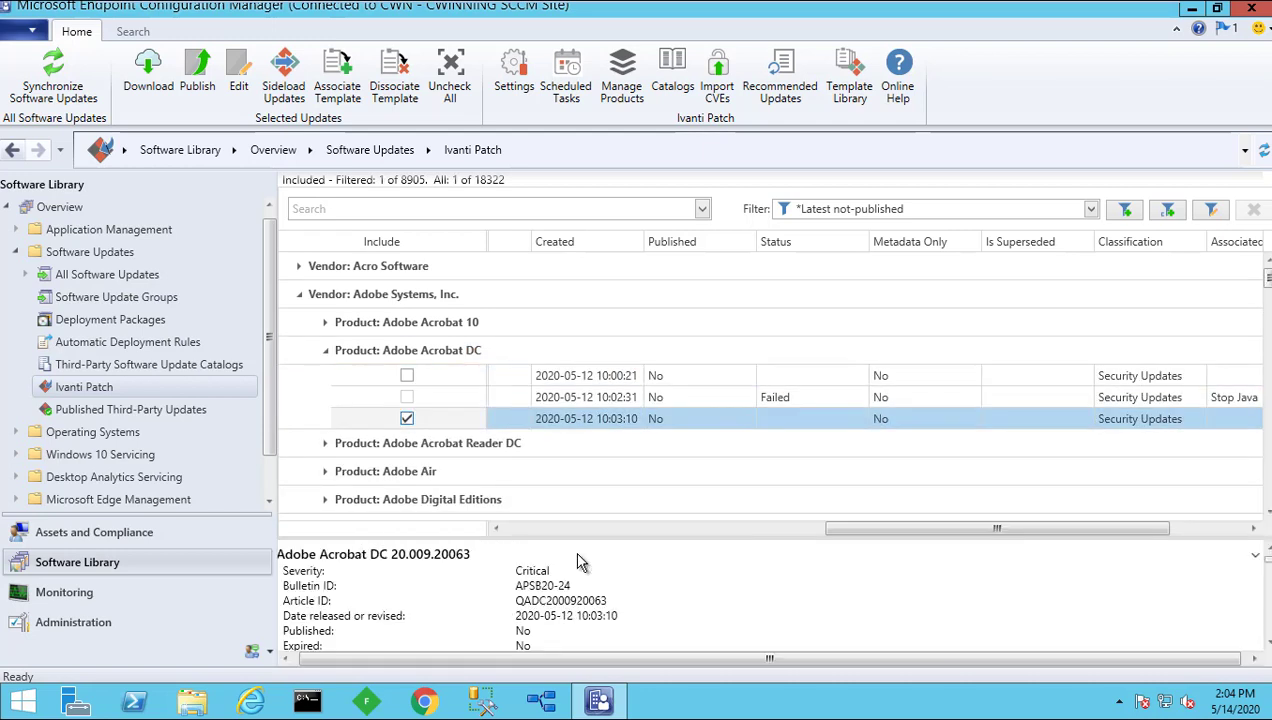
# Step: Publish the included Adobe Acrobat DC 20.009.20063 update now as the logged-on user, without adding it to a Software Update Group
pyautogui.moveTo(997, 528)
pyautogui.mouseDown()
pyautogui.moveTo(1073, 528)
pyautogui.moveTo(676, 528)
pyautogui.mouseUp()
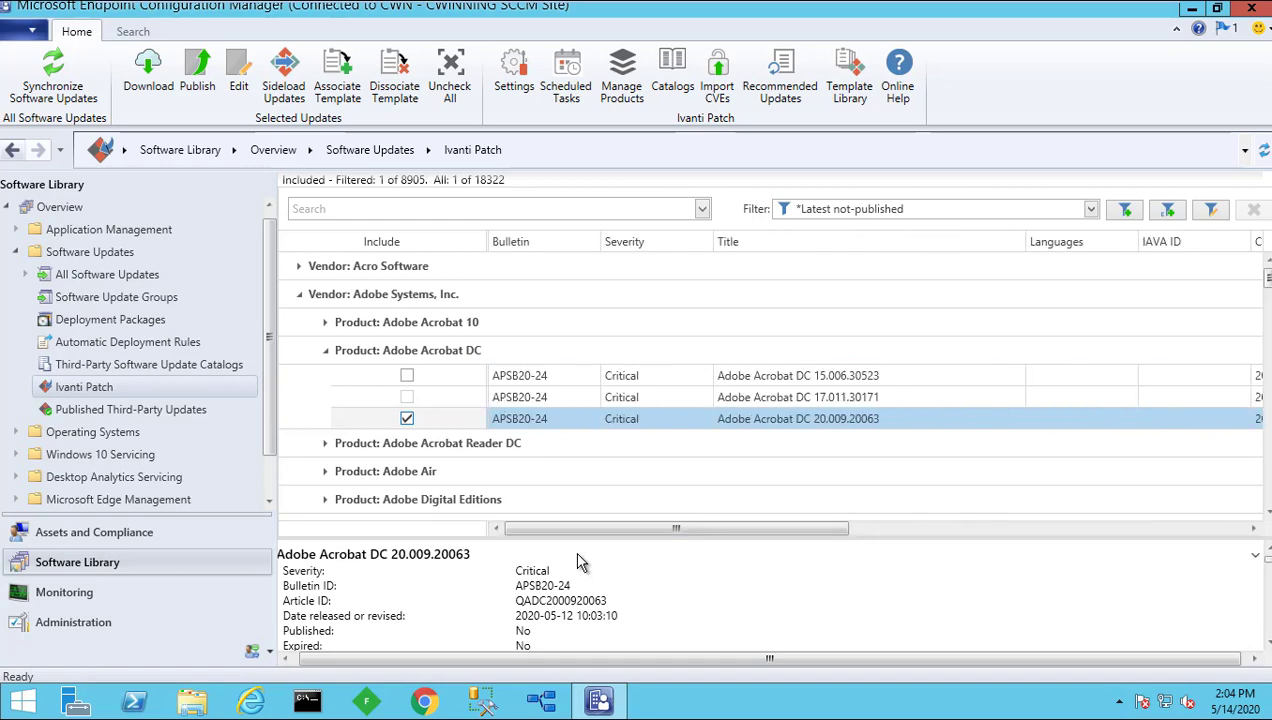
pyautogui.click(197, 75)
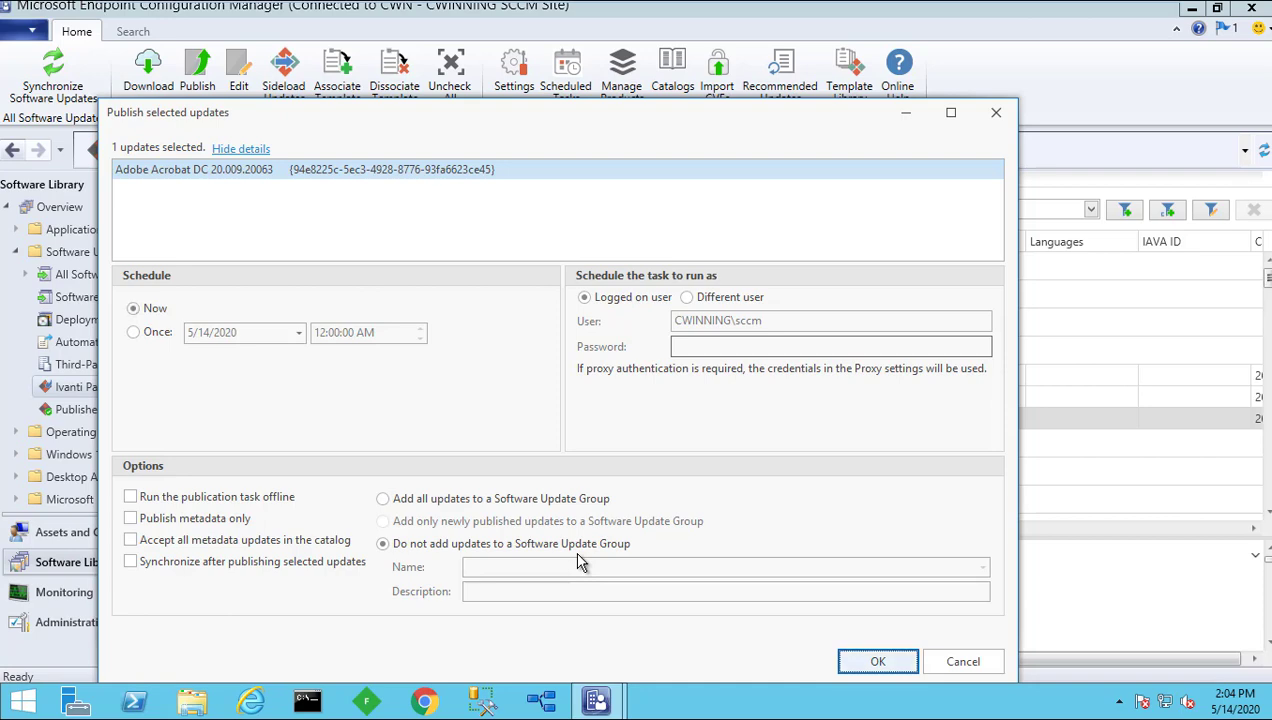
pyautogui.press('Return')
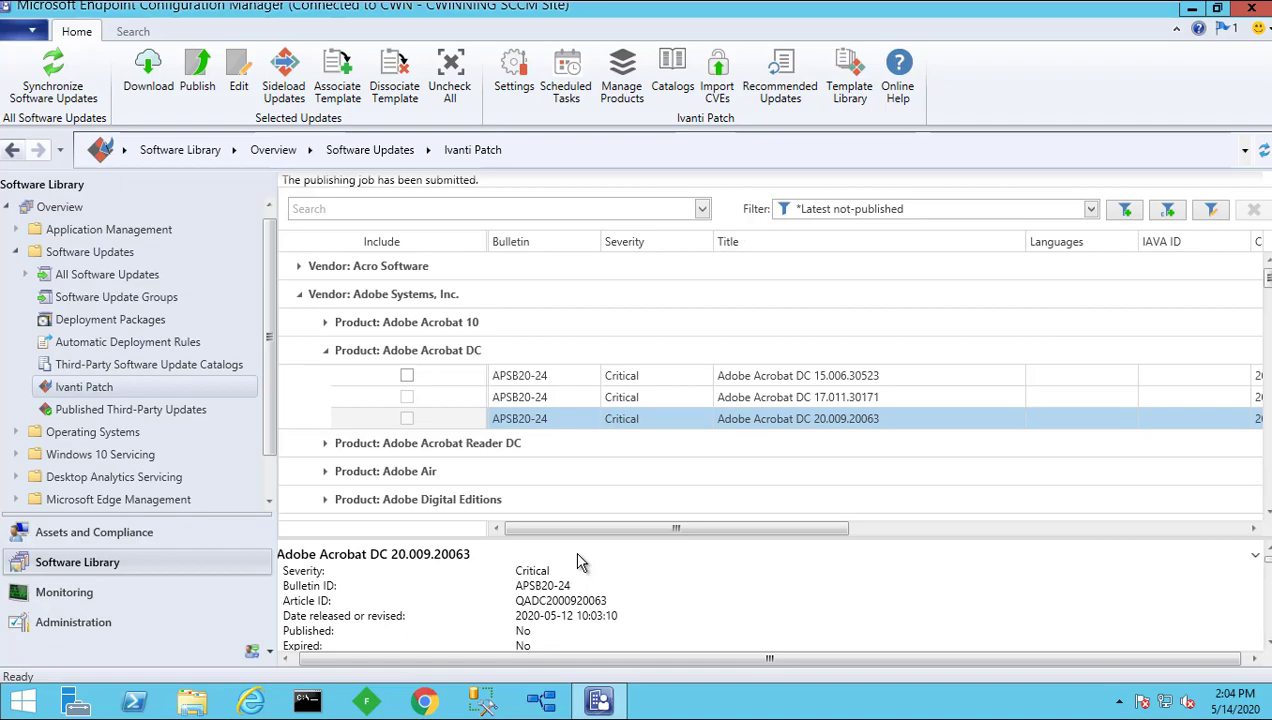
# Step: Switch to the Configuration Manager Trace Log Tool and open AutoPublish.log from the Ivanti Patch folder to follow the publishing job
pyautogui.press('super+d')
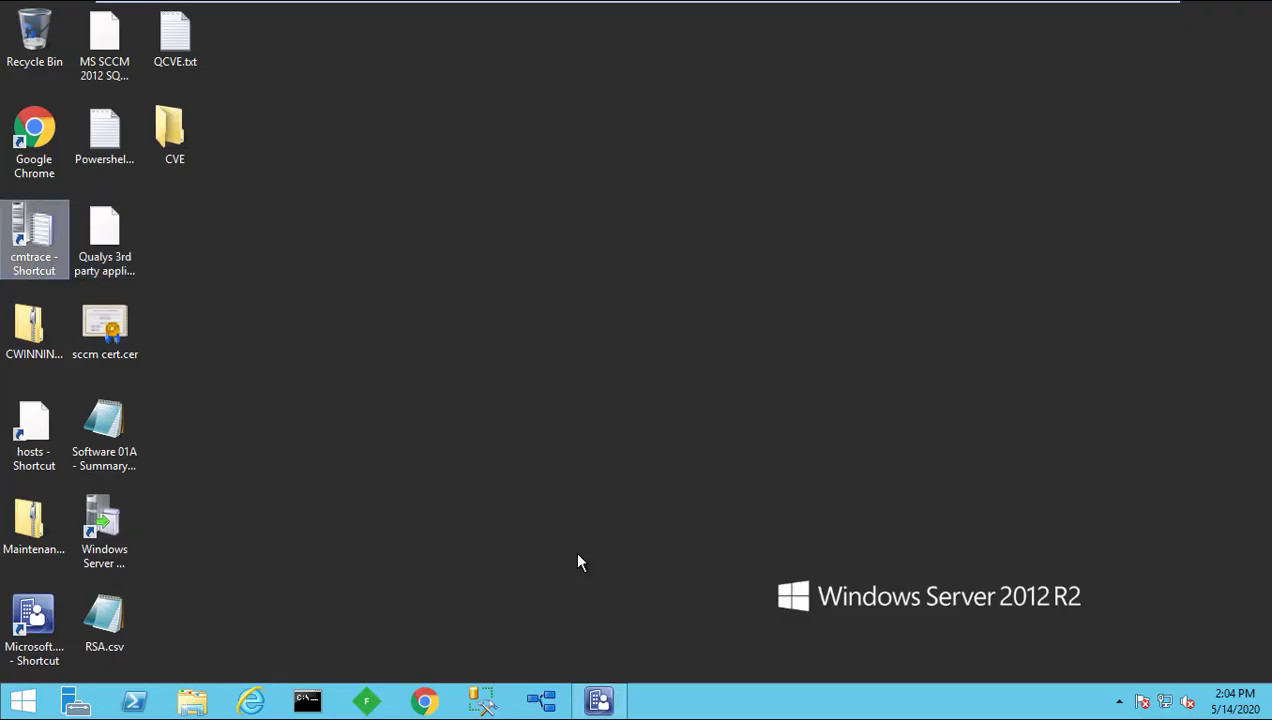
pyautogui.press('Return')
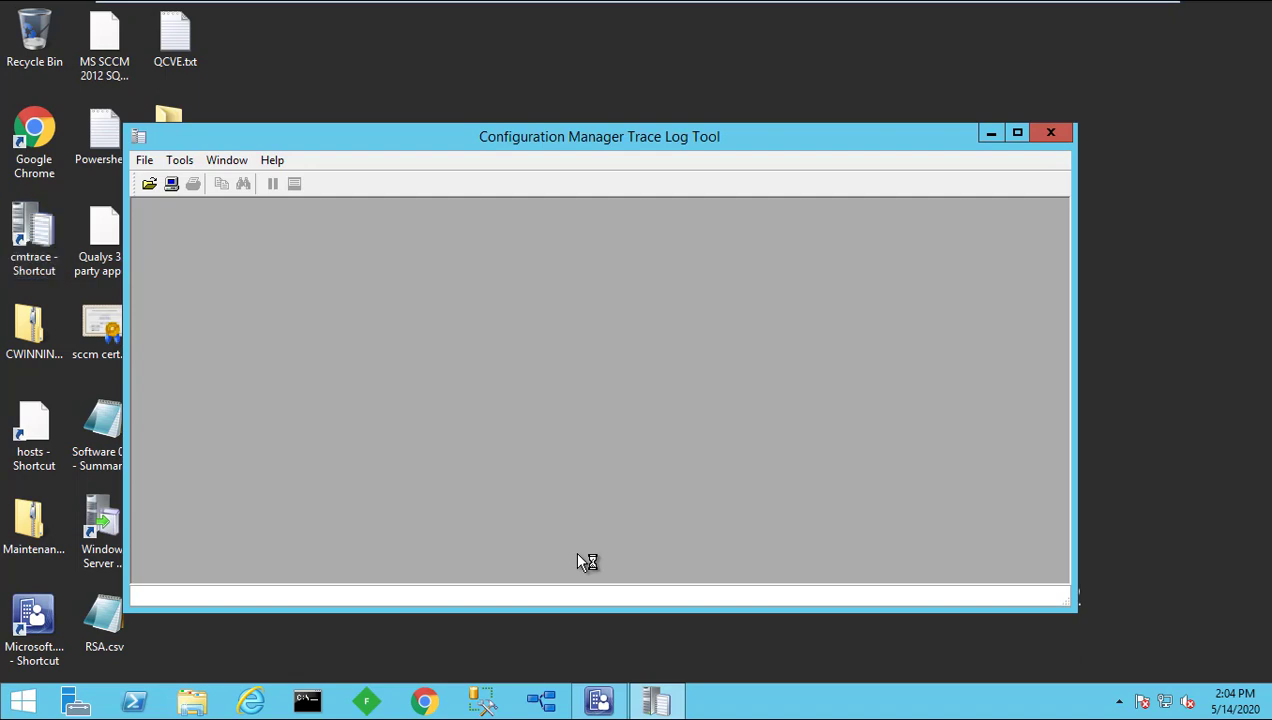
pyautogui.press('alt')
pyautogui.press('Down')
pyautogui.press('Down')
pyautogui.press('Down')
pyautogui.press('Down')
pyautogui.press('Return')
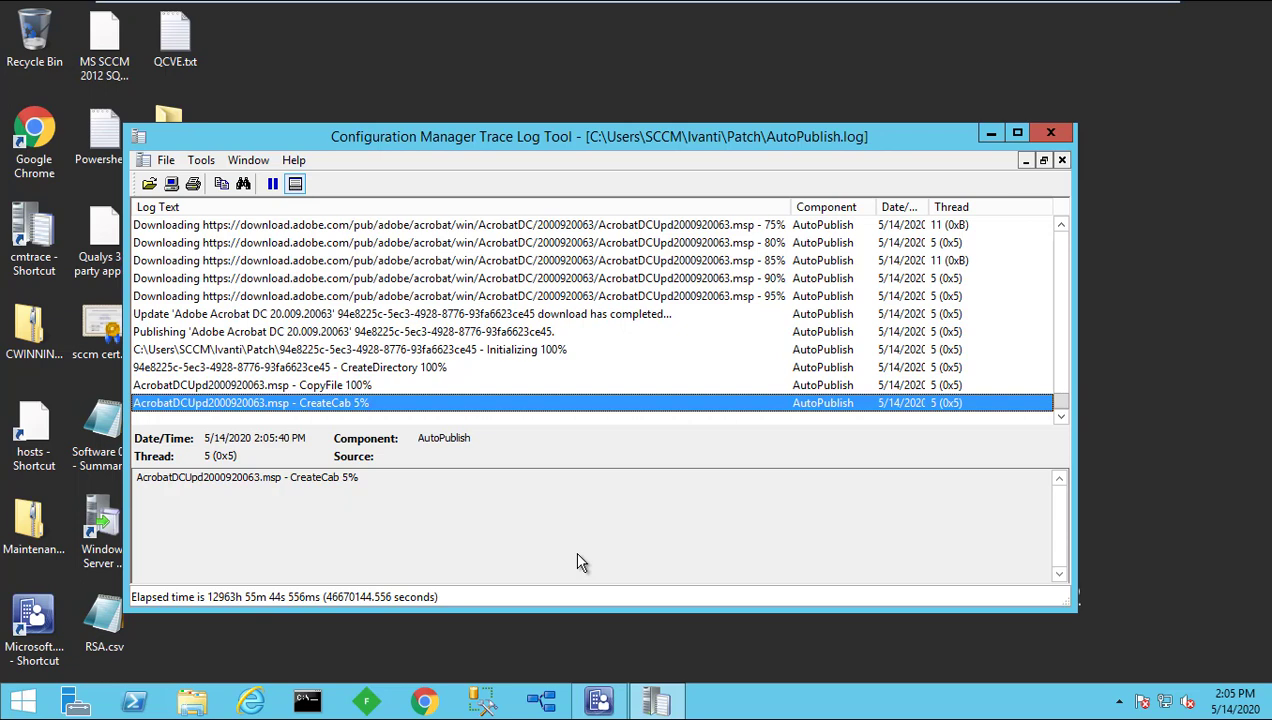
# Step: Switch back to the Configuration Manager console and check the publishing status of Adobe Acrobat DC 20.009.20063
pyautogui.click(991, 133)
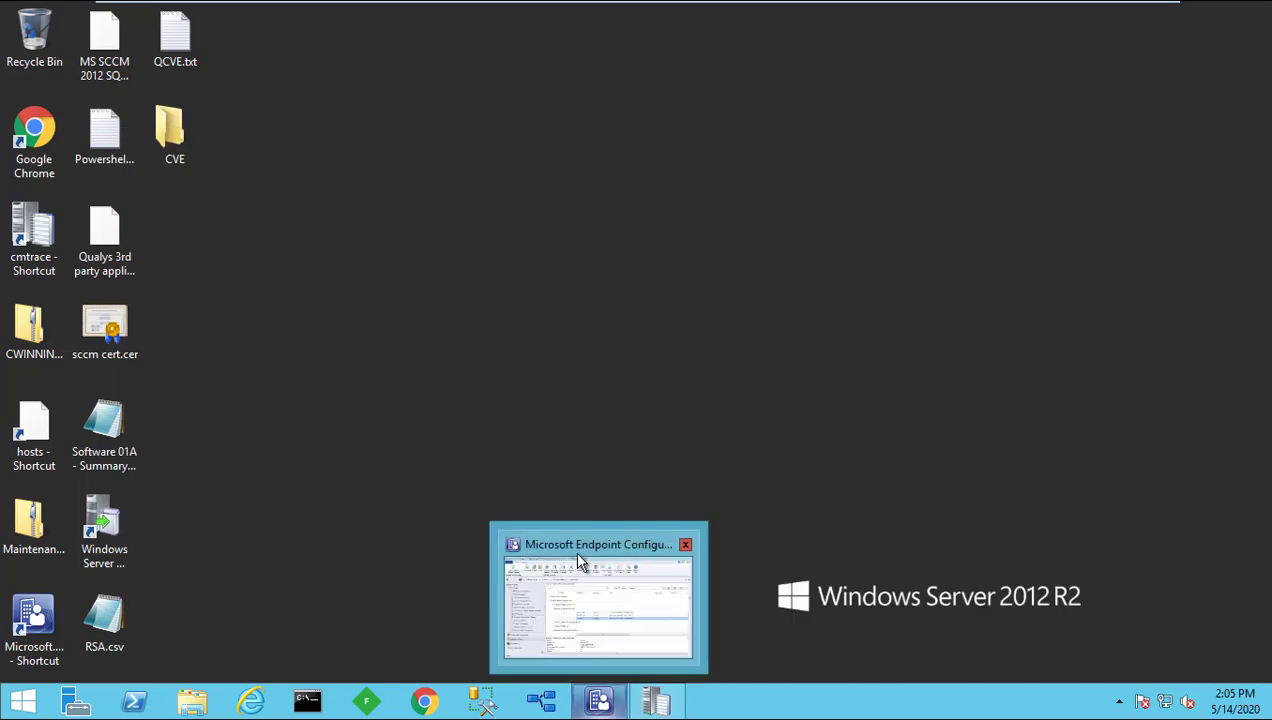
pyautogui.click(599, 700)
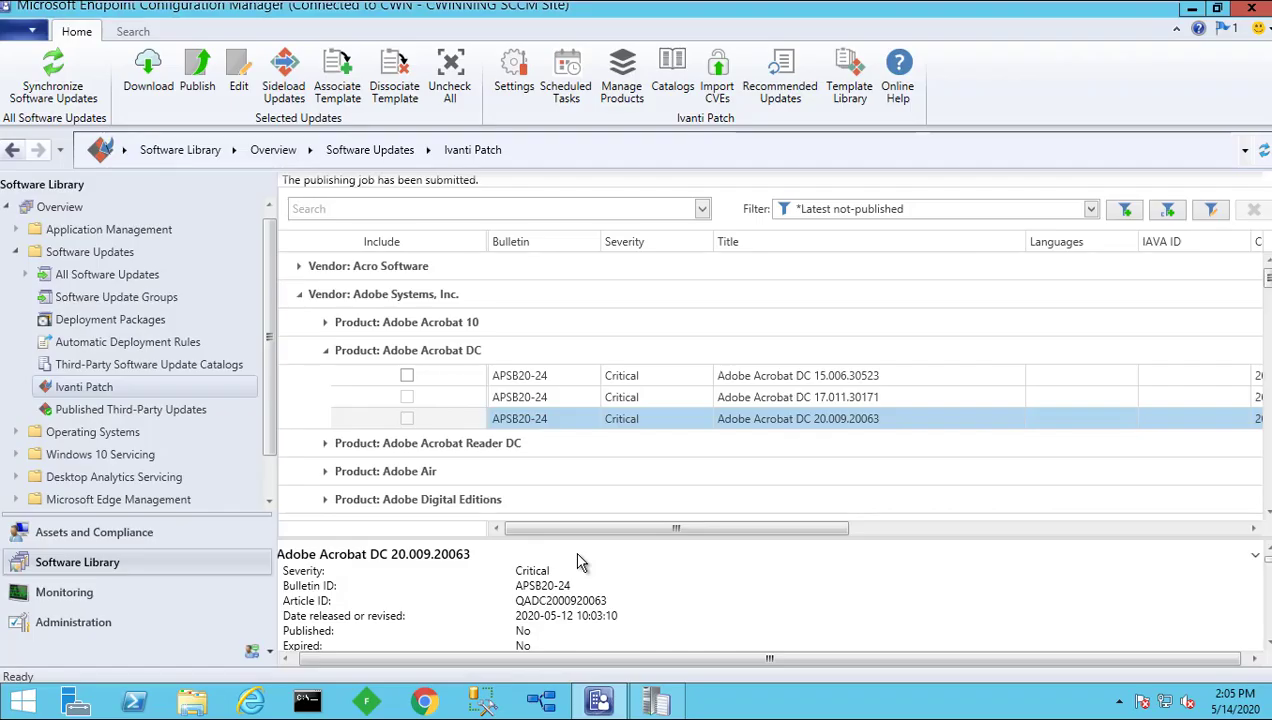
pyautogui.moveTo(676, 528); pyautogui.dragTo(930, 528)
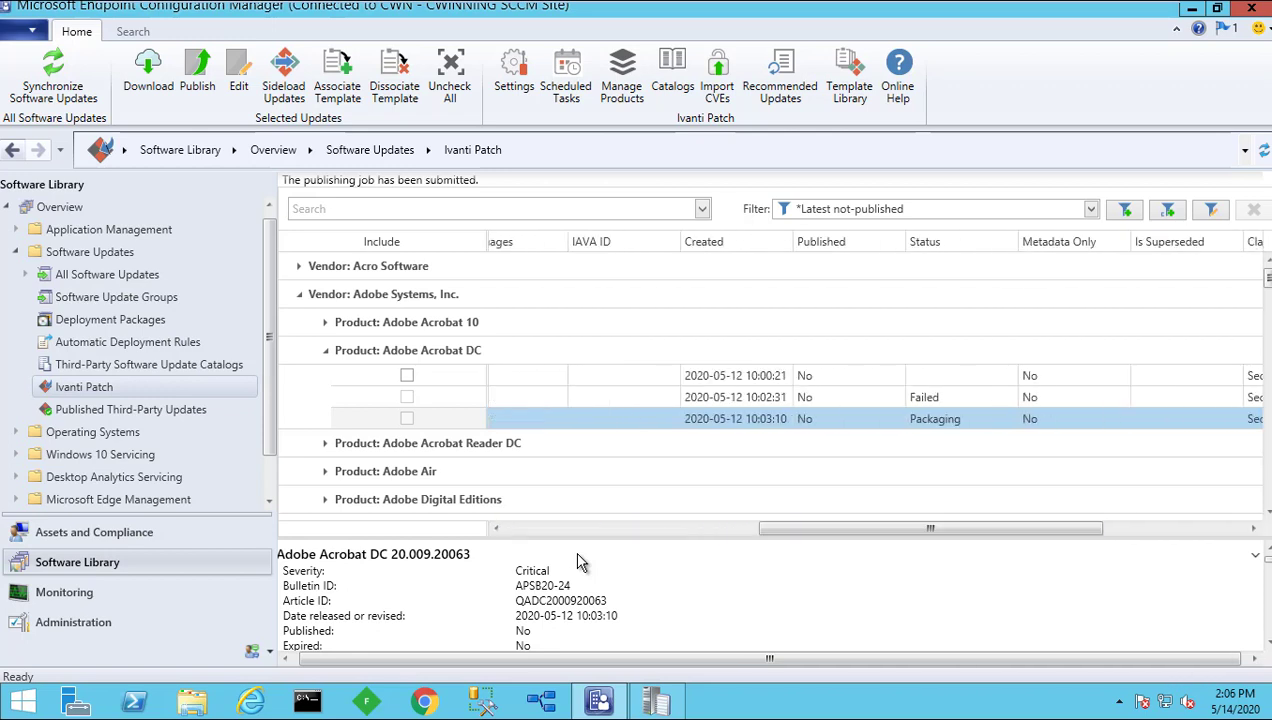
pyautogui.moveTo(930, 528); pyautogui.dragTo(676, 528)
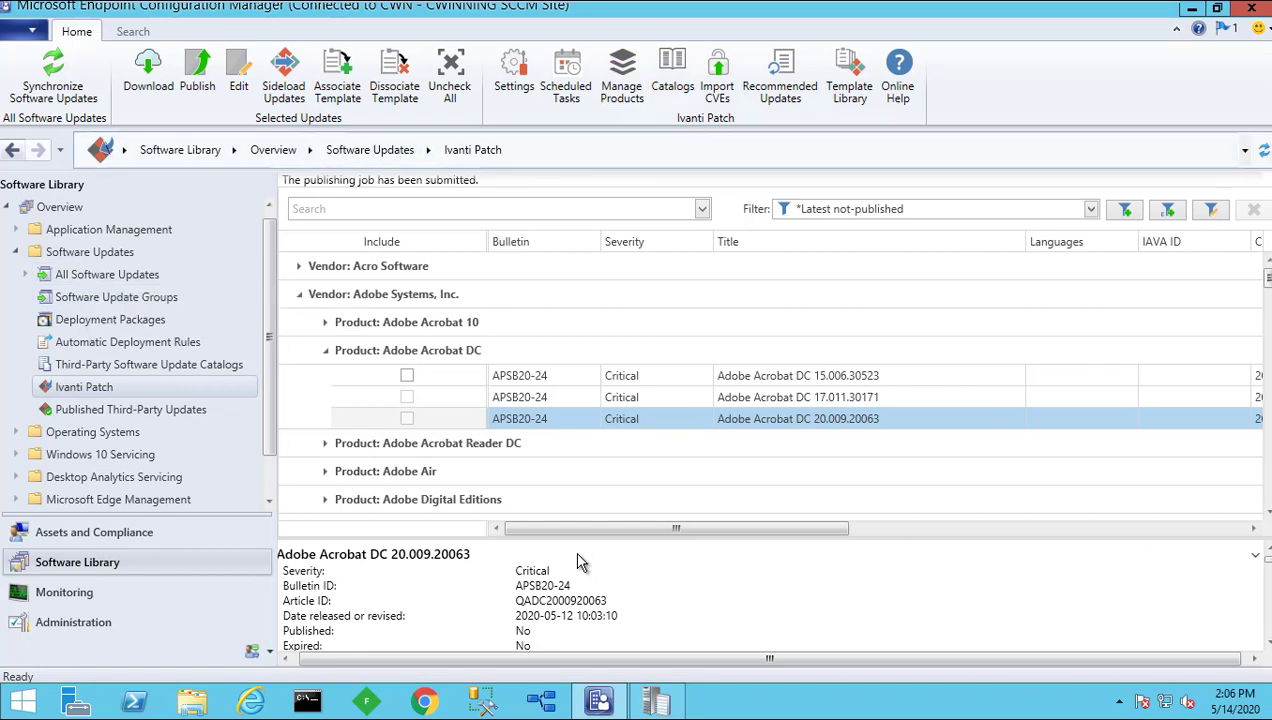
# Step: Review the vendor subscriptions in Manage Products, select the Notepad++ product under its vendor, and close the dialog without applying a subscription change
pyautogui.click(622, 77)
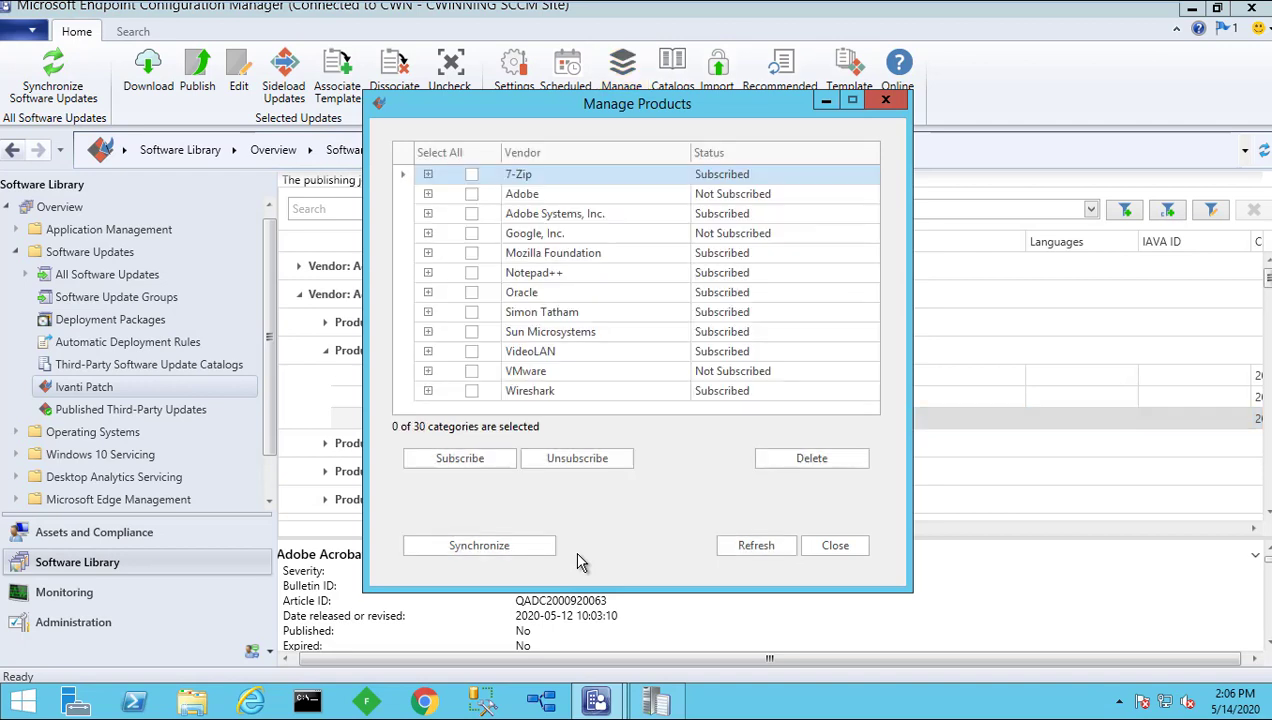
pyautogui.click(428, 273)
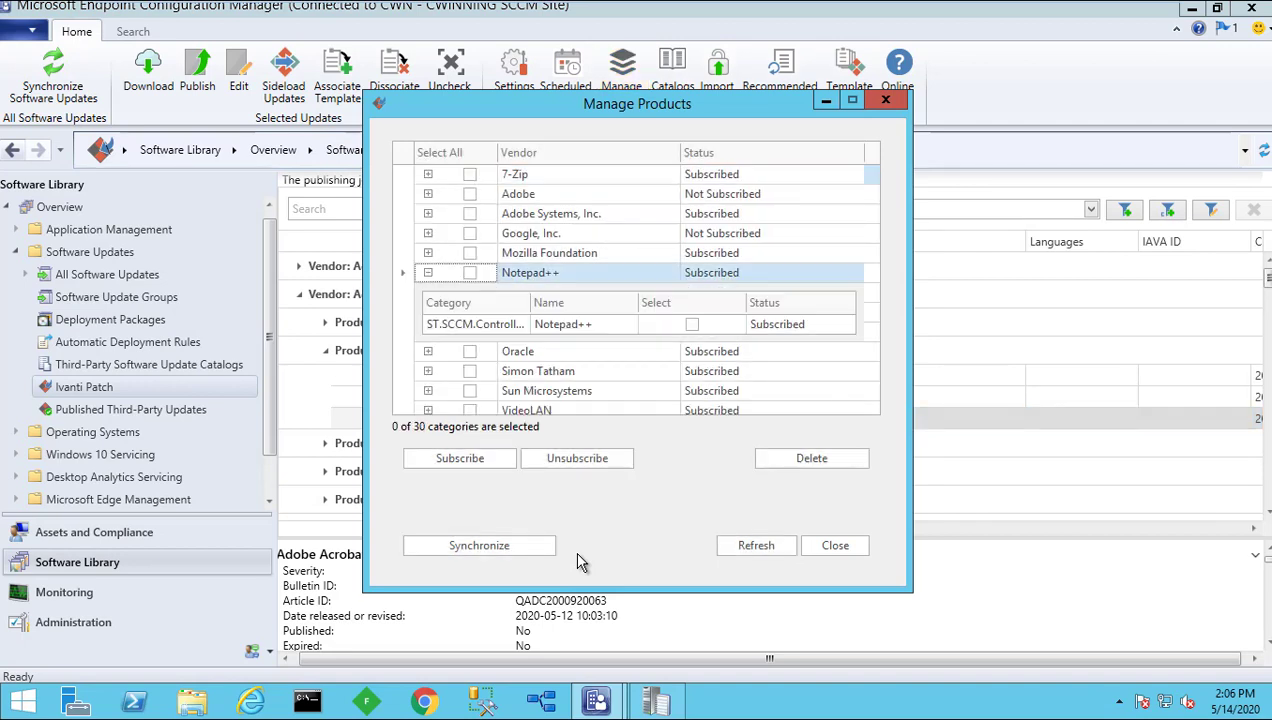
pyautogui.click(455, 324)
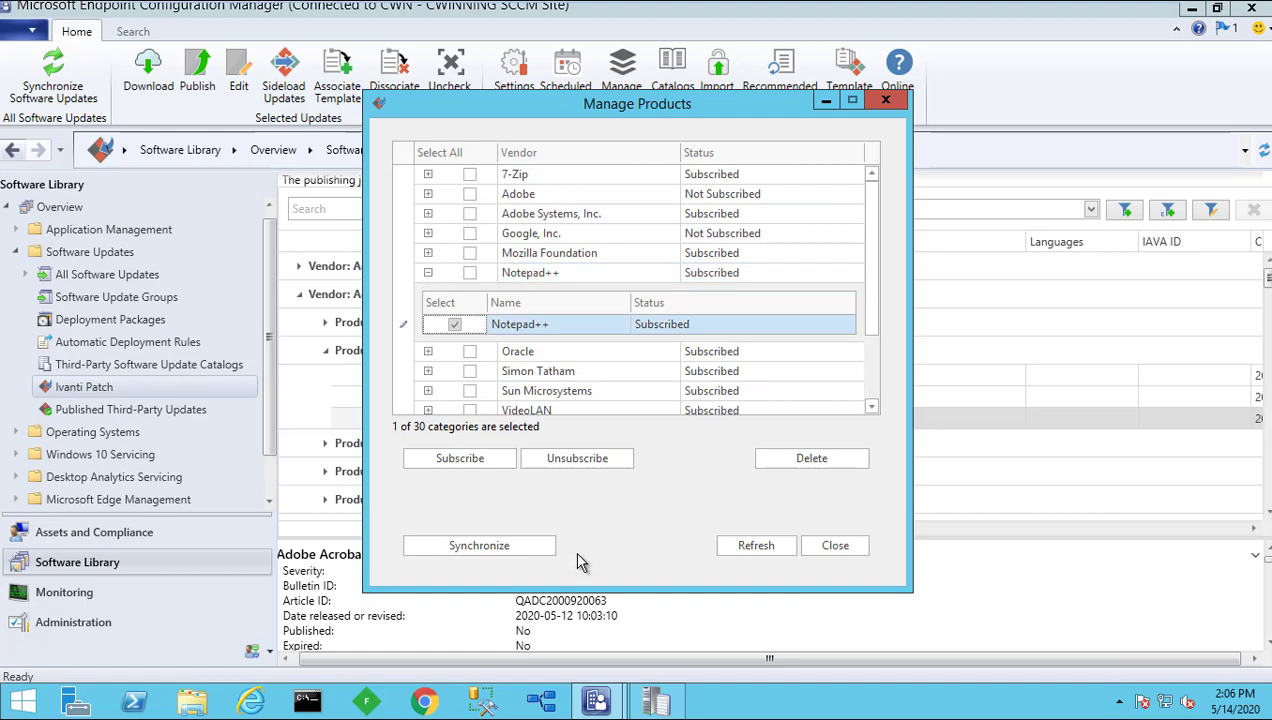
pyautogui.click(428, 273)
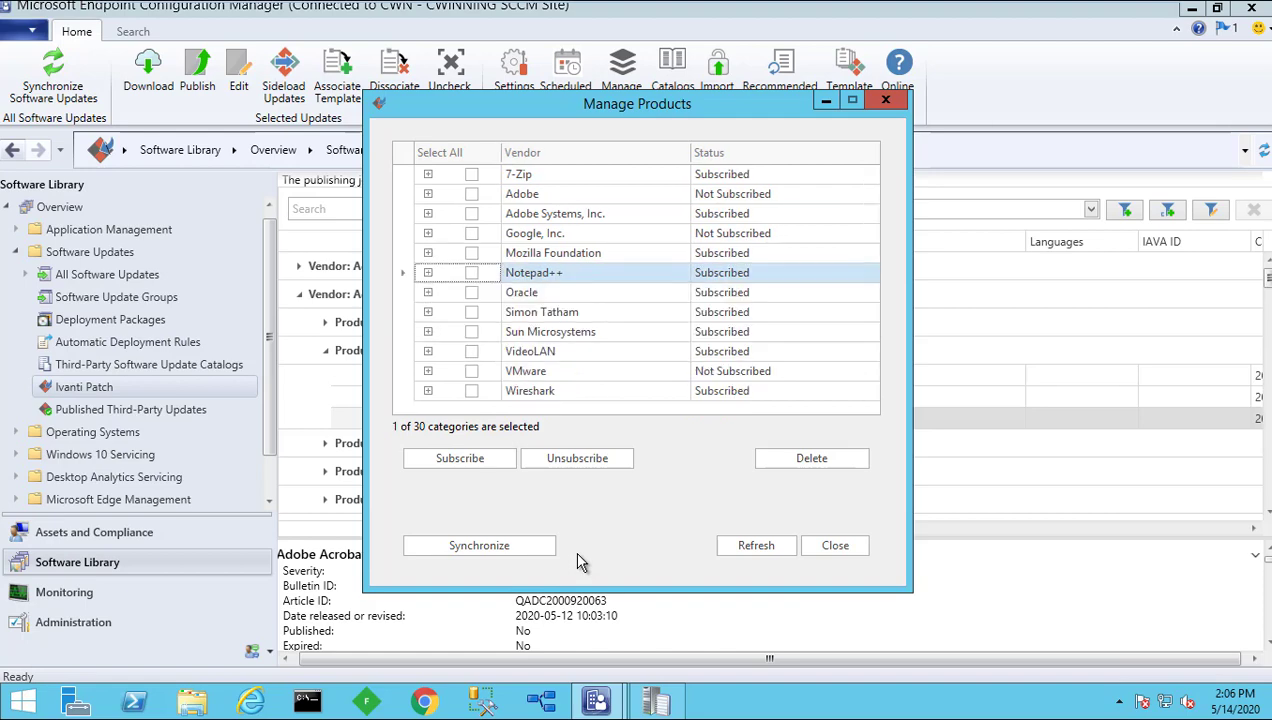
pyautogui.click(835, 545)
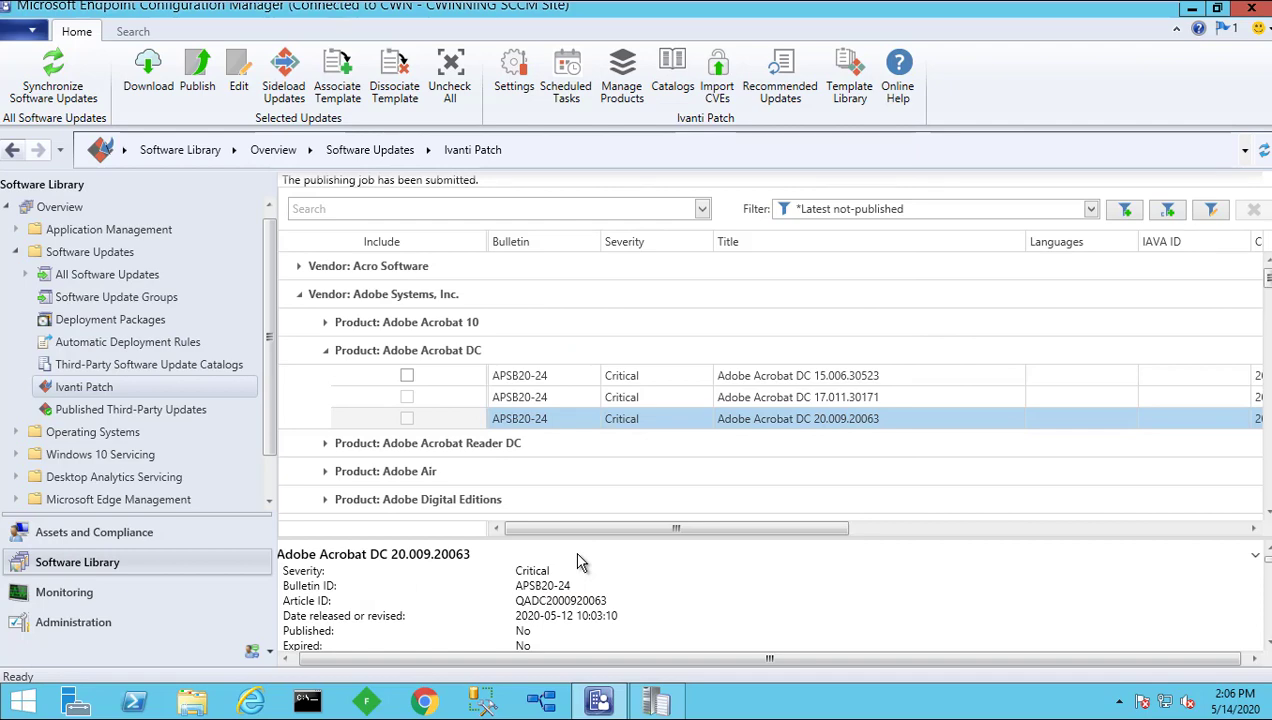
# Step: Switch to the Trace Log Tool to check the packaging progress in AutoPublish.log, and return to the console
pyautogui.click(656, 701)
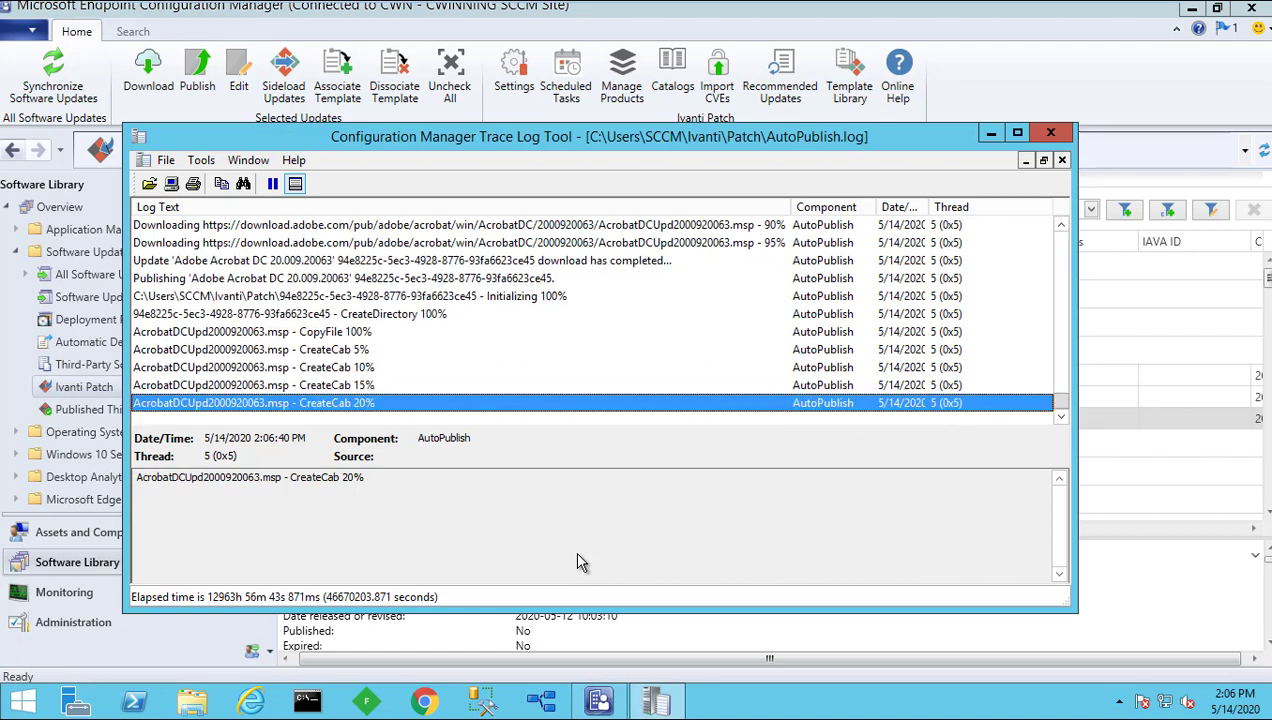
pyautogui.click(991, 133)
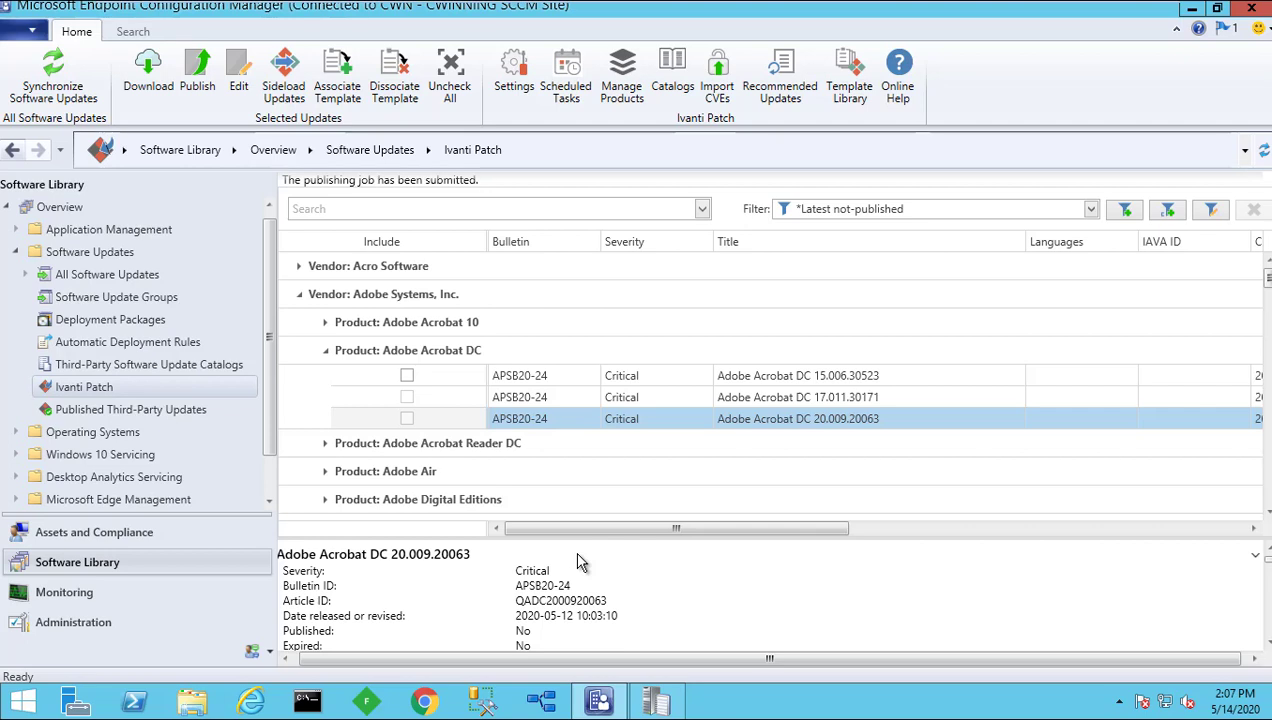
# Step: Filter the Ivanti Patch updates with the shared smart filter "* JR Latest not-published"
pyautogui.click(1091, 209)
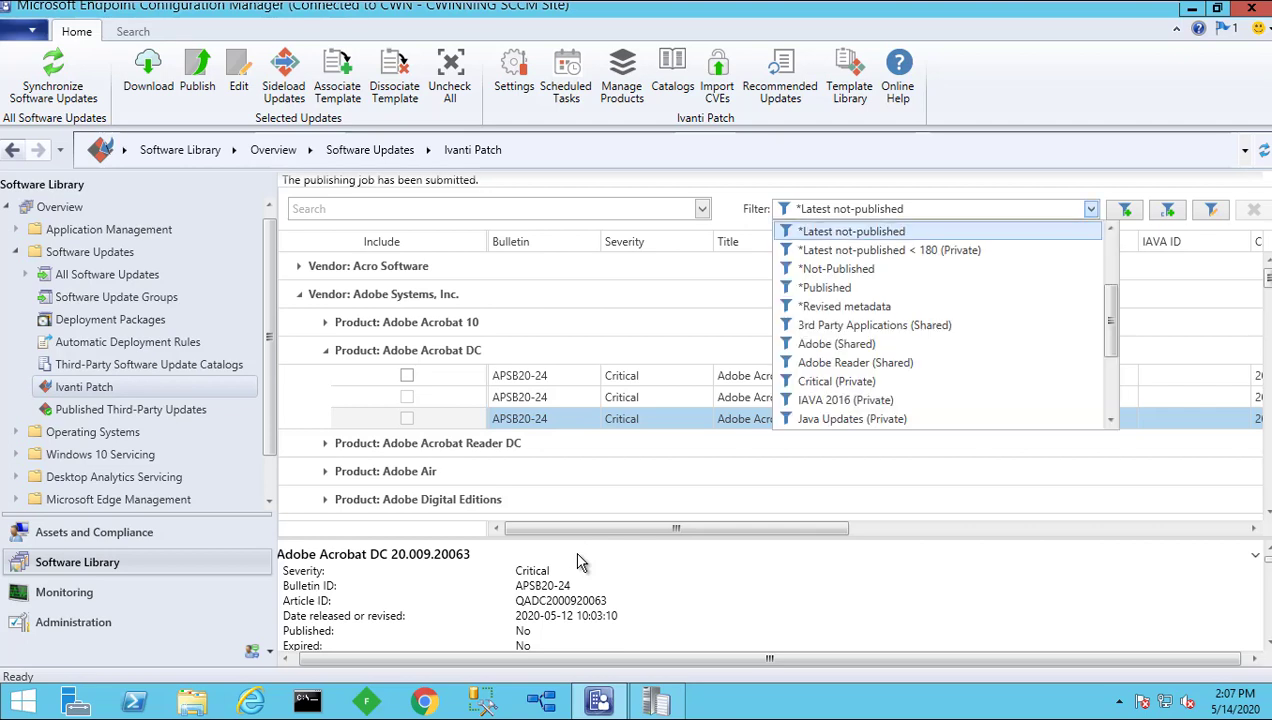
pyautogui.scroll(3, 940, 345)
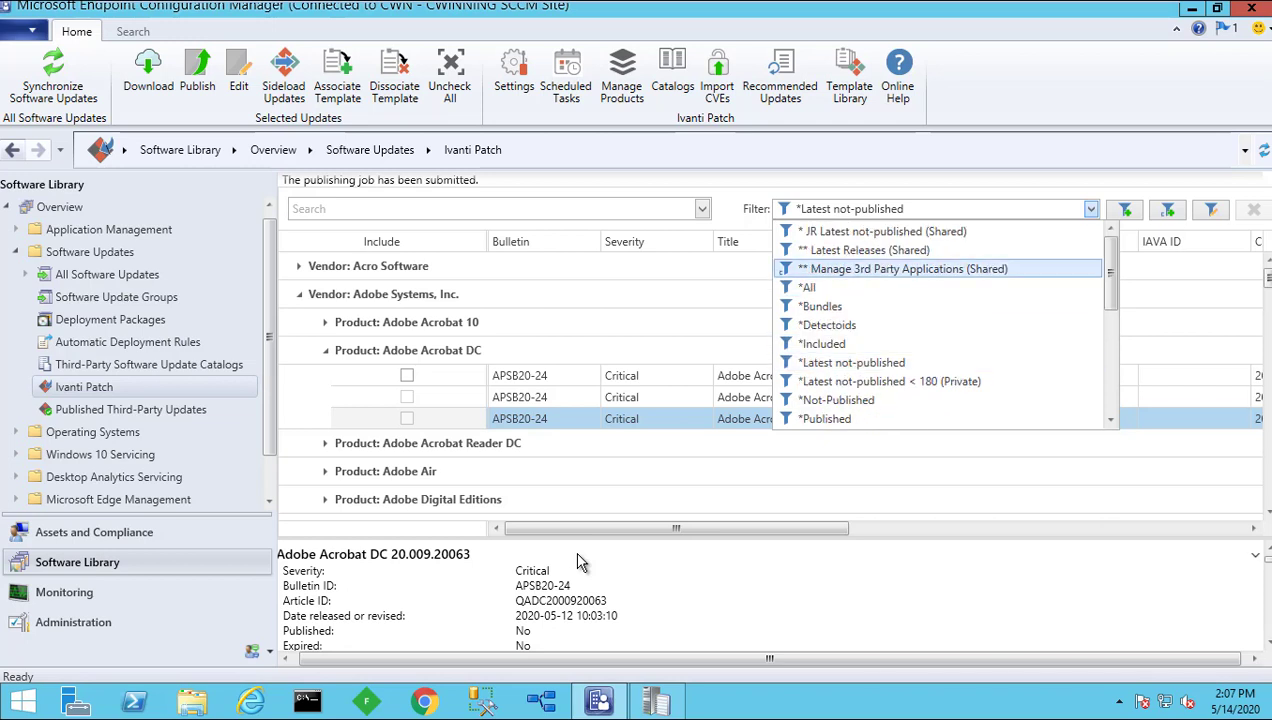
pyautogui.press('Return')
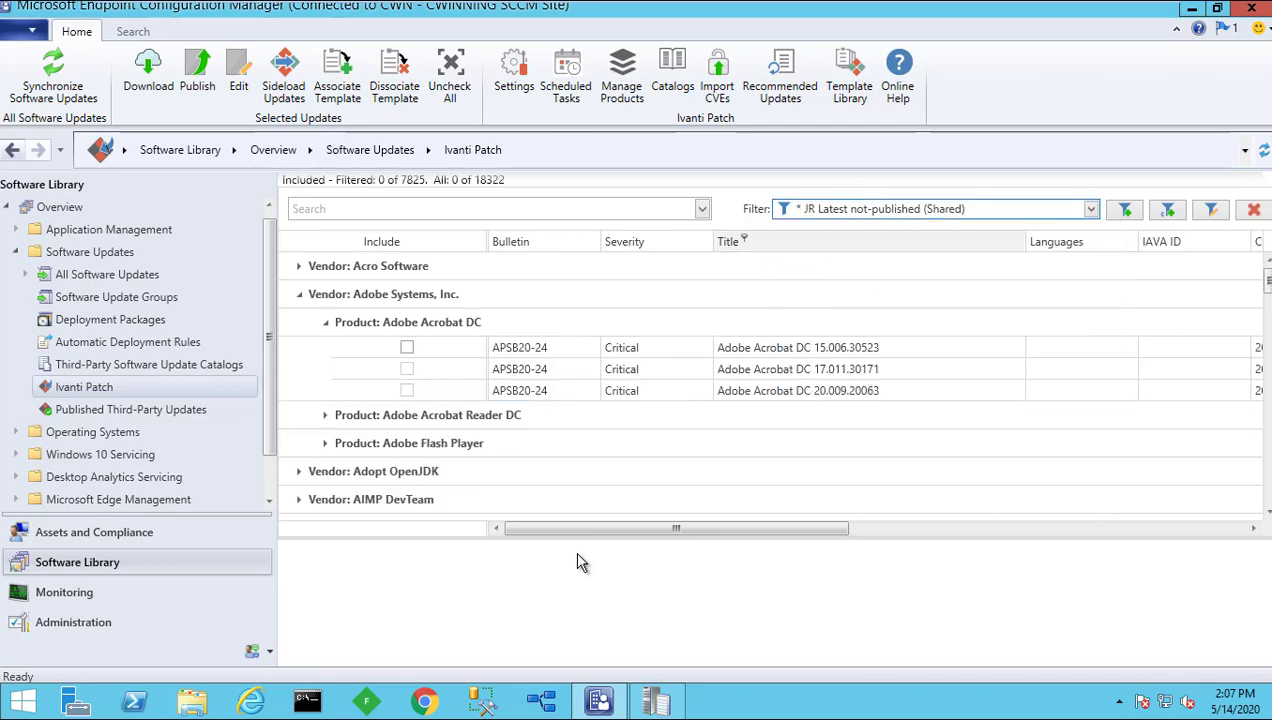
pyautogui.click(1211, 209)
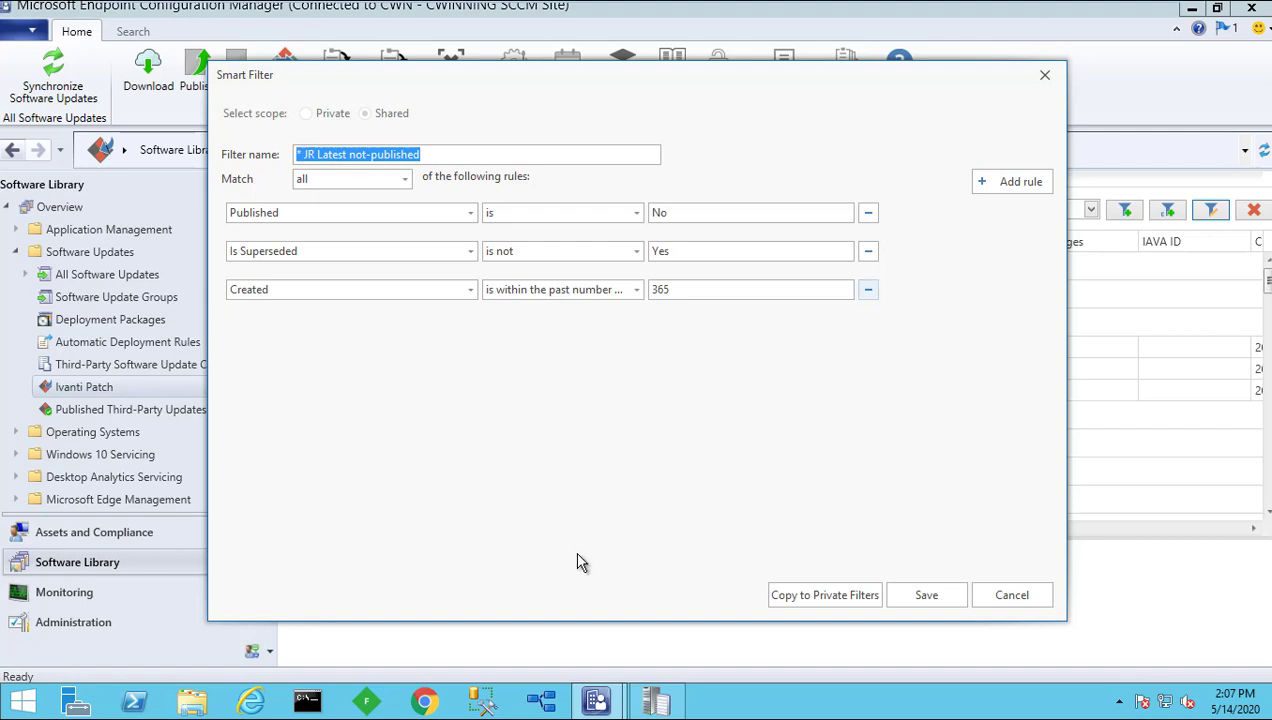
pyautogui.click(868, 290)
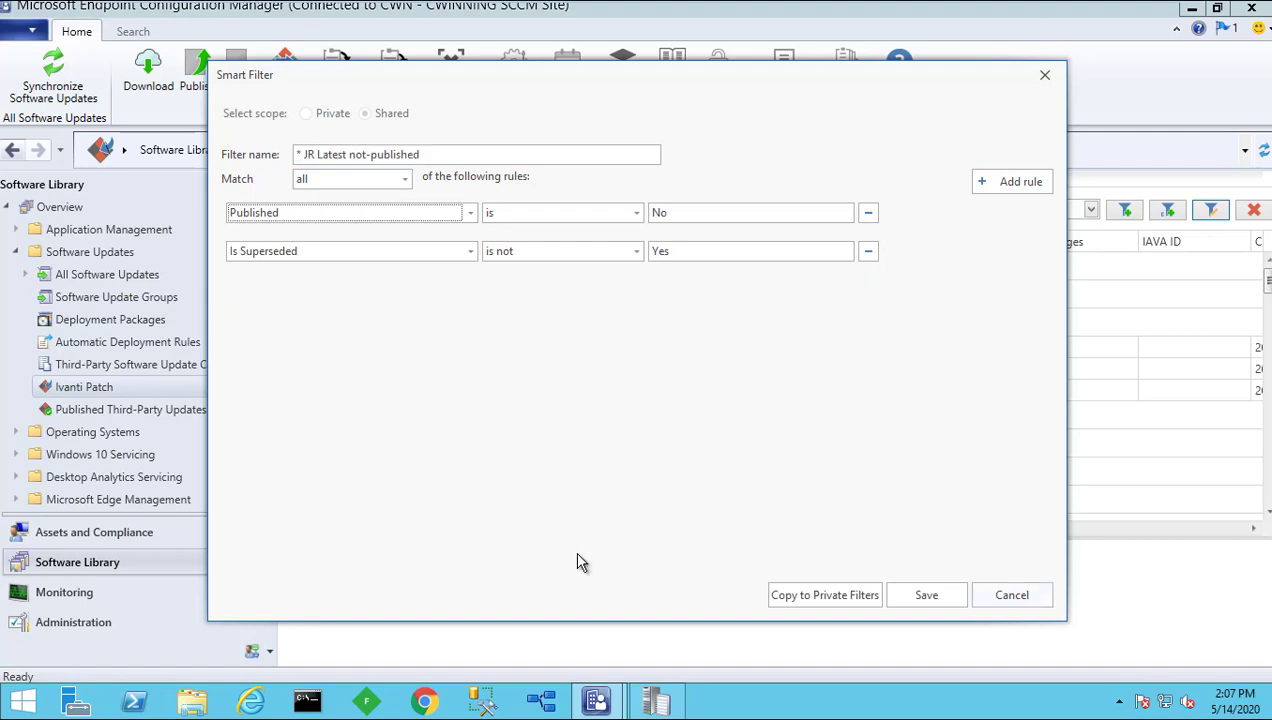
pyautogui.click(1012, 595)
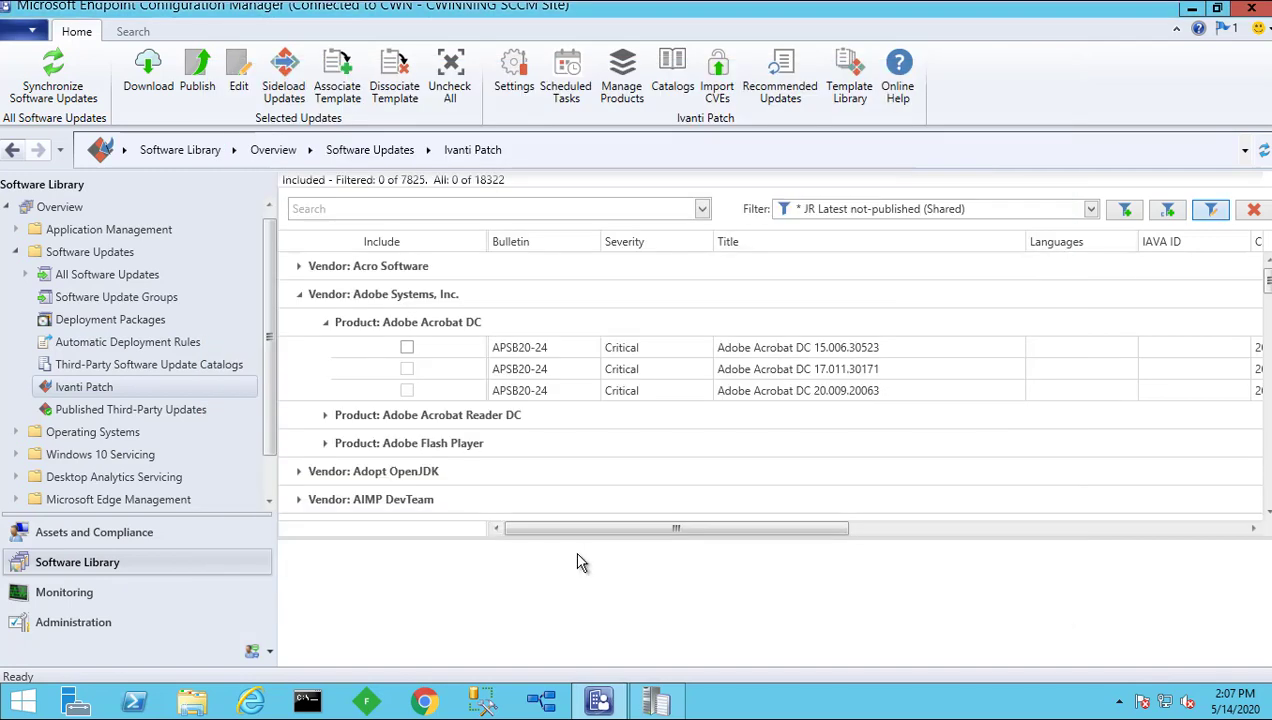
# Step: Edit the "* JR Latest not-published" filter so Created is within the past 180 days, and save it
pyautogui.click(1211, 209)
pyautogui.doubleClick(661, 290)
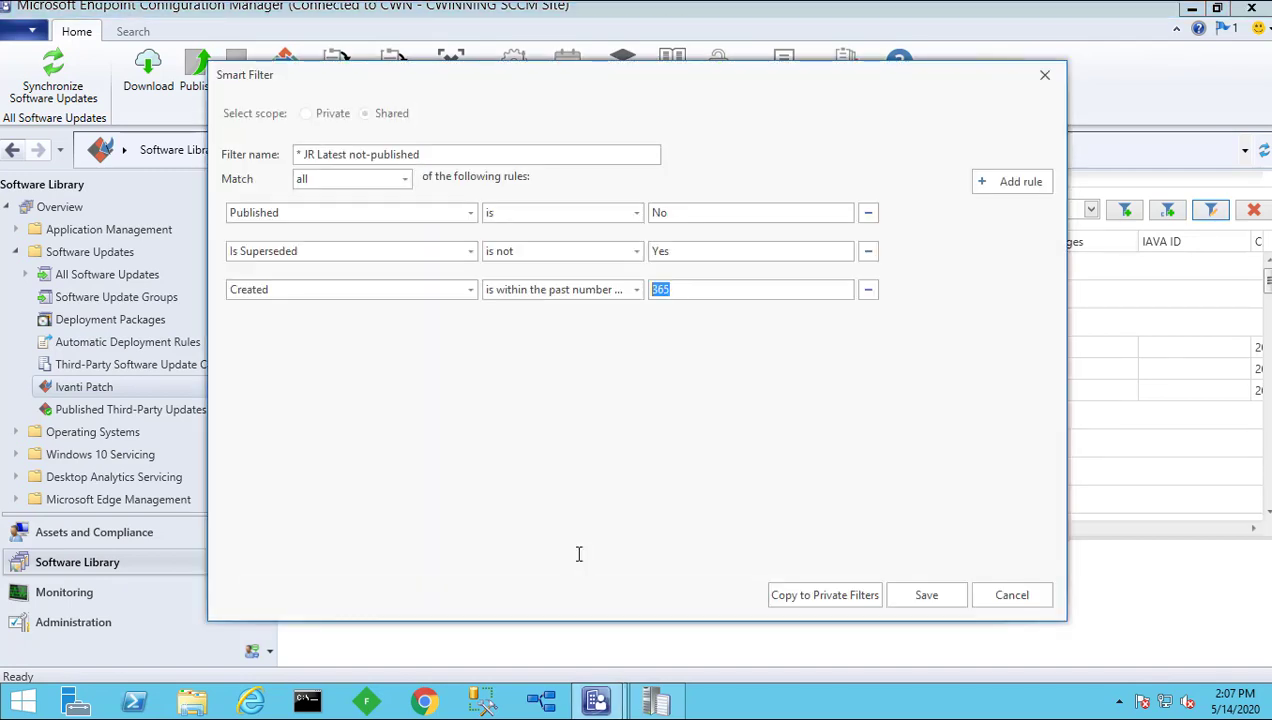
pyautogui.write('18')
pyautogui.write('0')
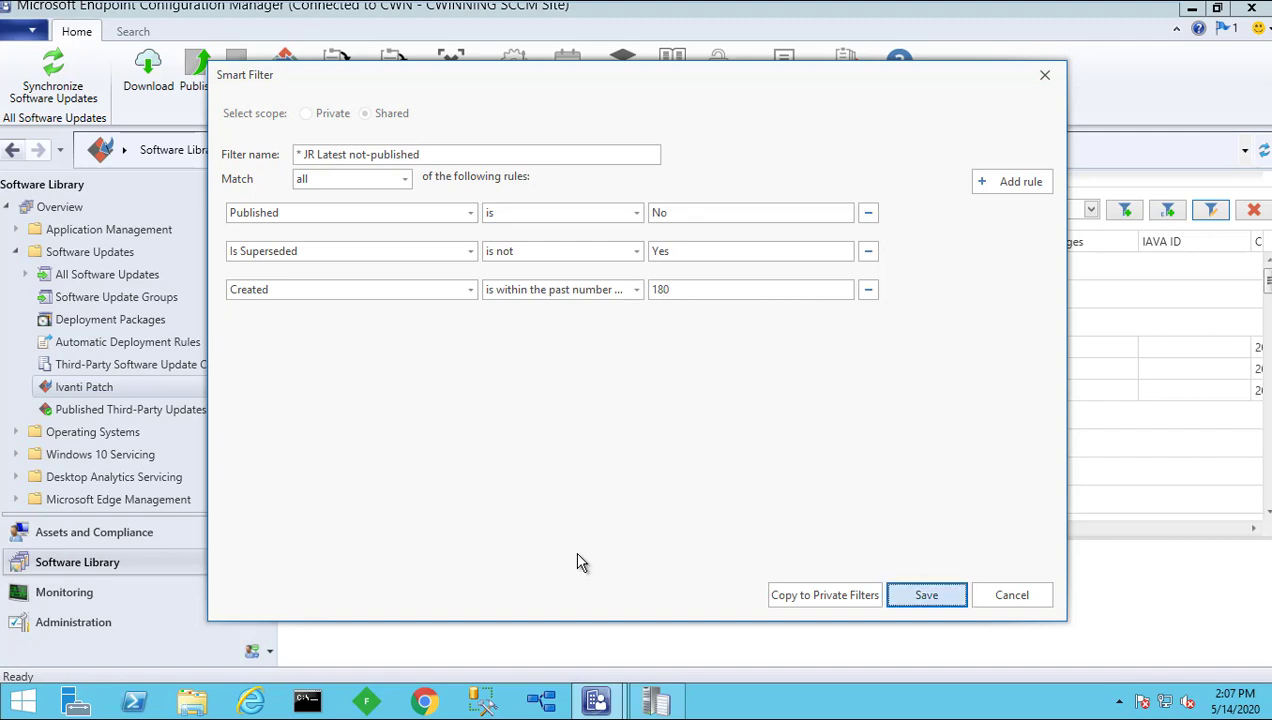
pyautogui.press('Return')
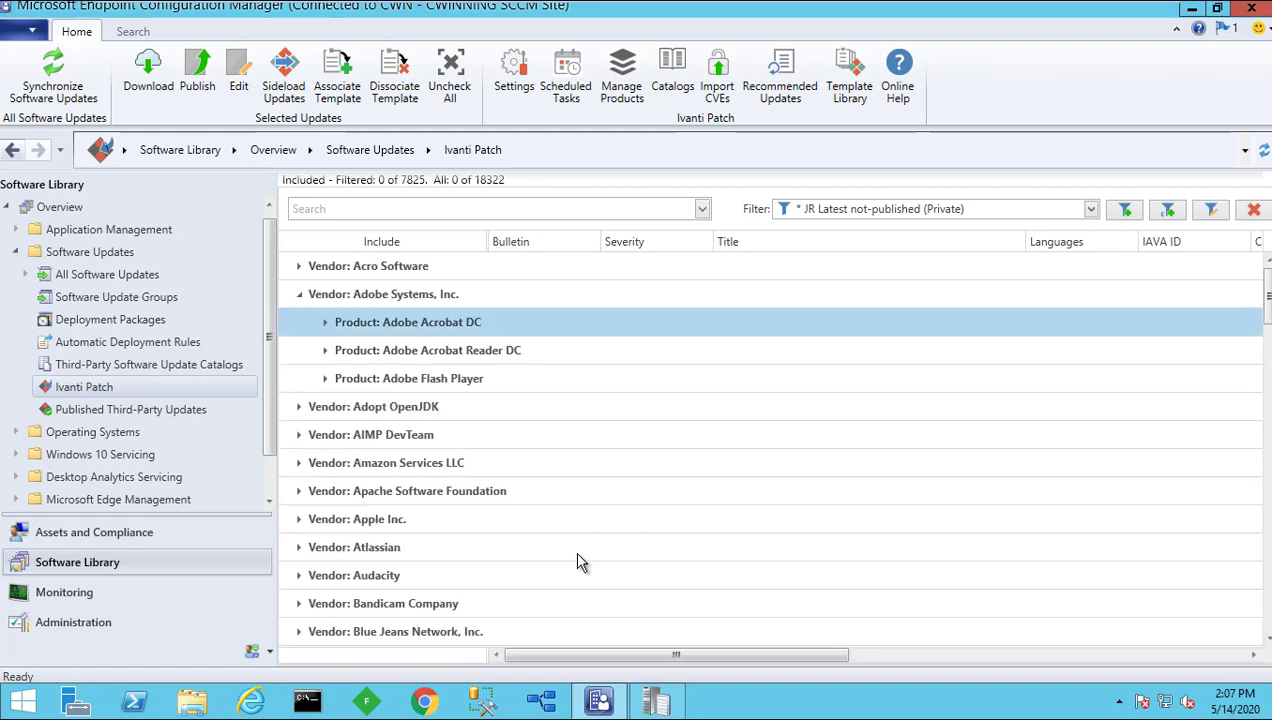
# Step: Collapse the Adobe Systems, Inc. group, apply the "** Manage 3rd Party Applications (Shared)" filter, and select the Google, Inc. vendor
pyautogui.press('Left')
pyautogui.press('Left')
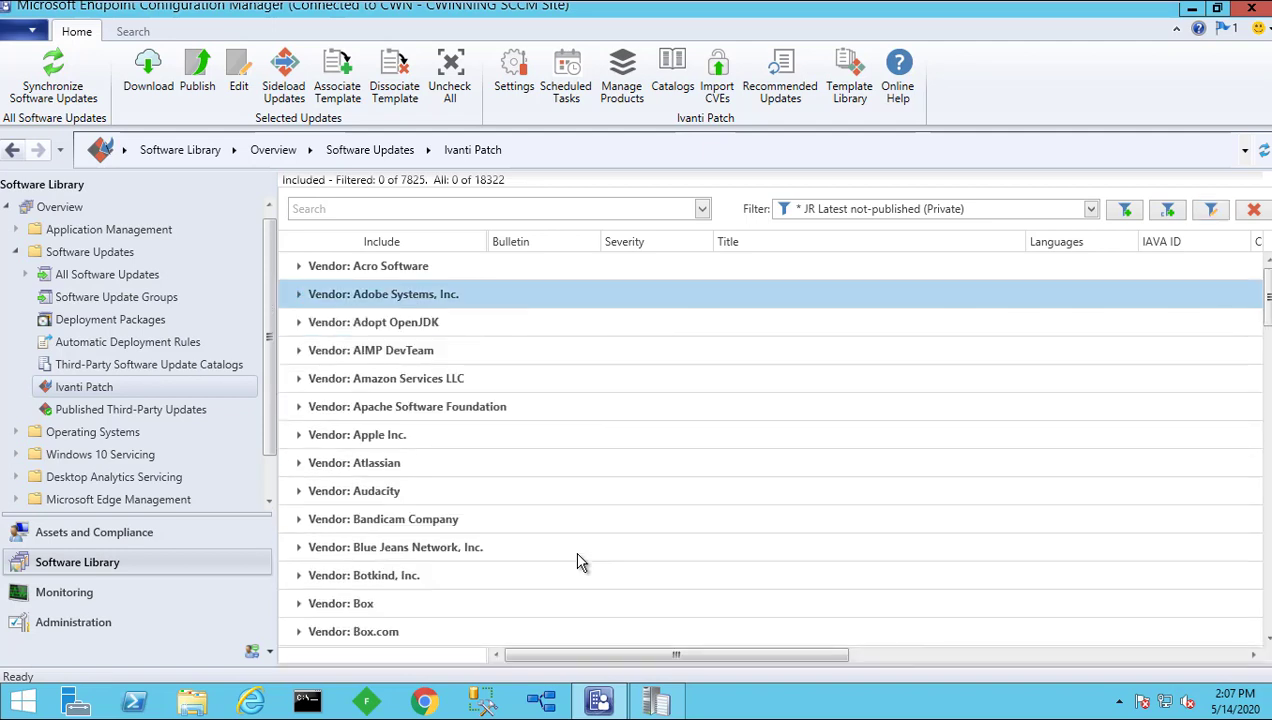
pyautogui.click(1091, 209)
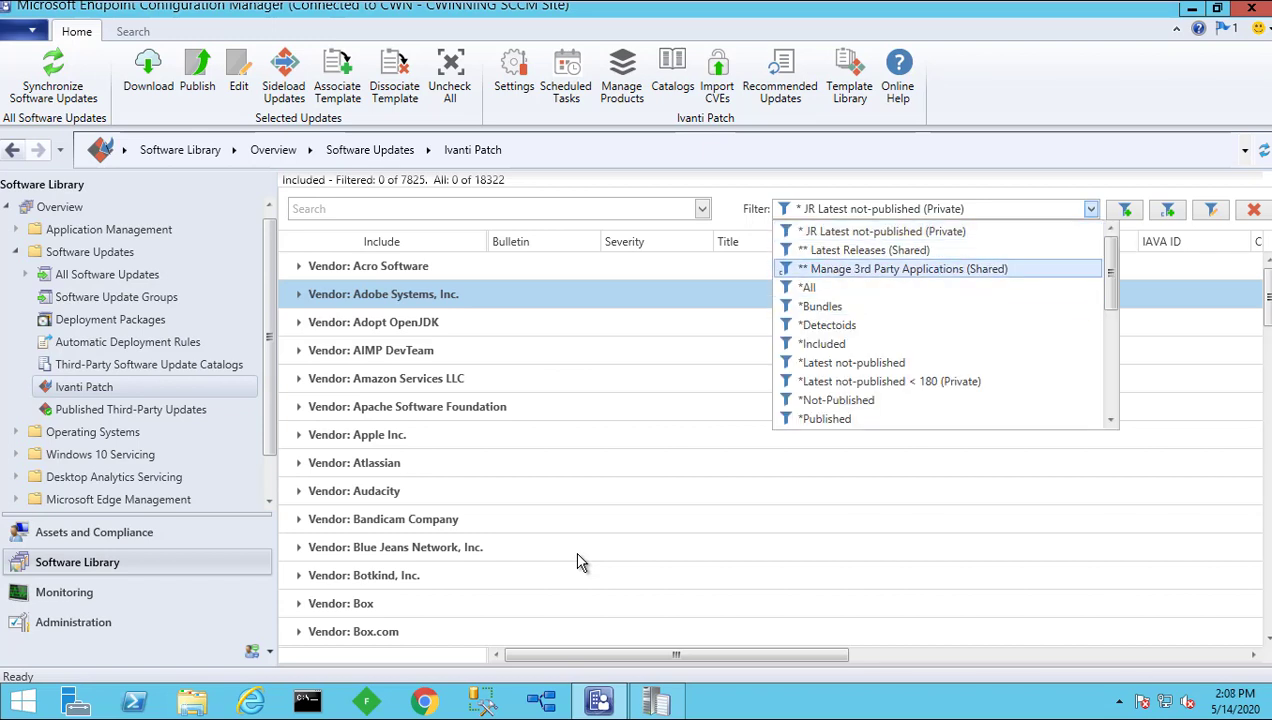
pyautogui.press('Return')
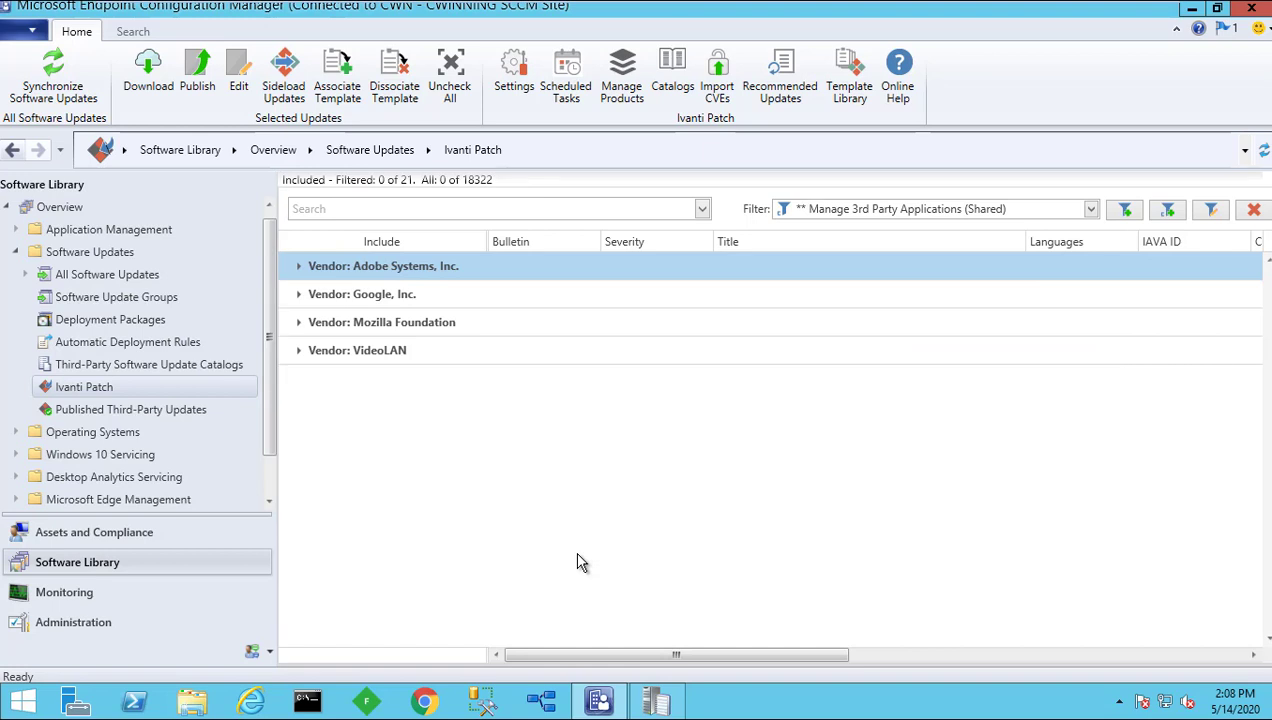
pyautogui.press('Down')
pyautogui.press('Right')
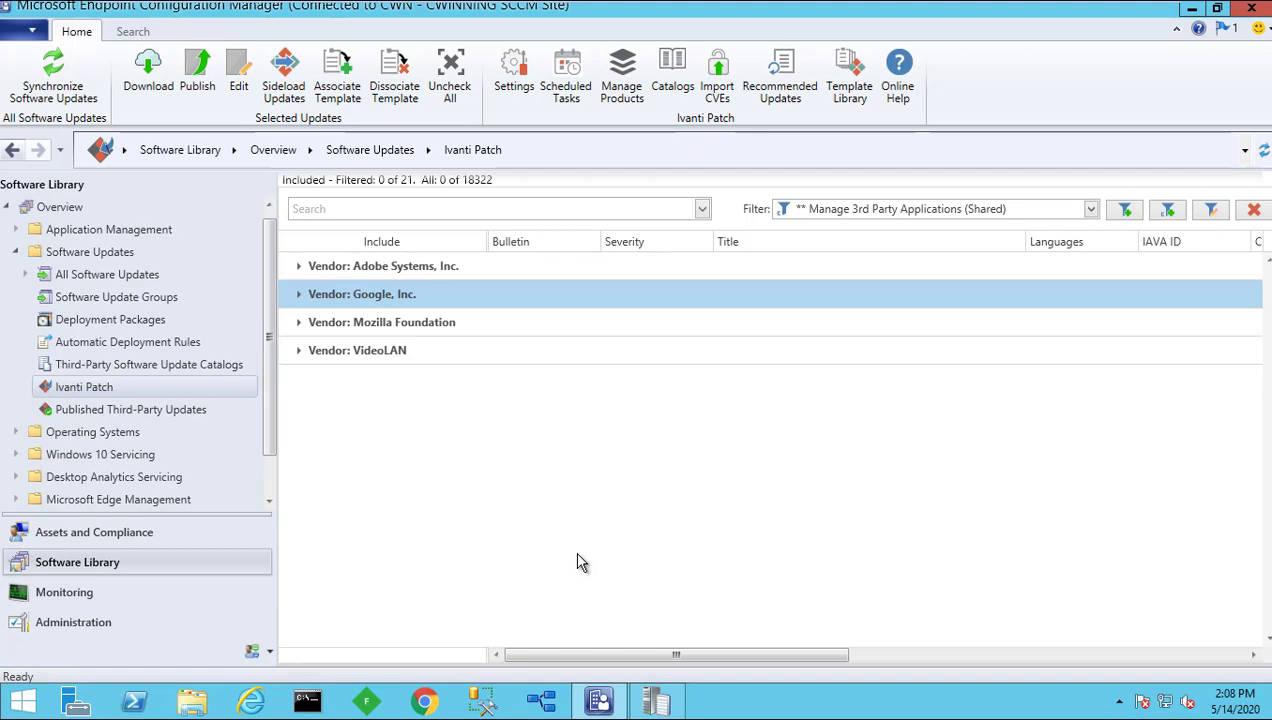
# Step: Create a new recurring scheduled task and set it to run monthly on the second Tuesday at 4:13:20 AM
pyautogui.click(567, 76)
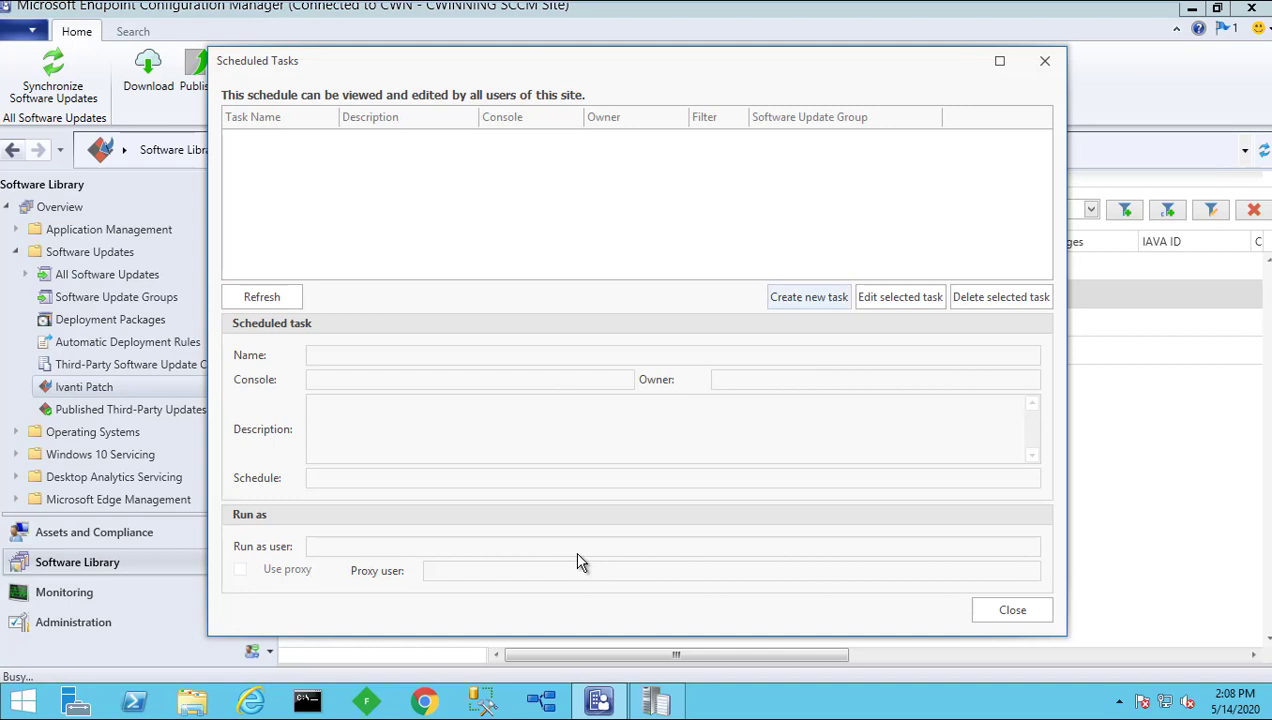
pyautogui.click(808, 296)
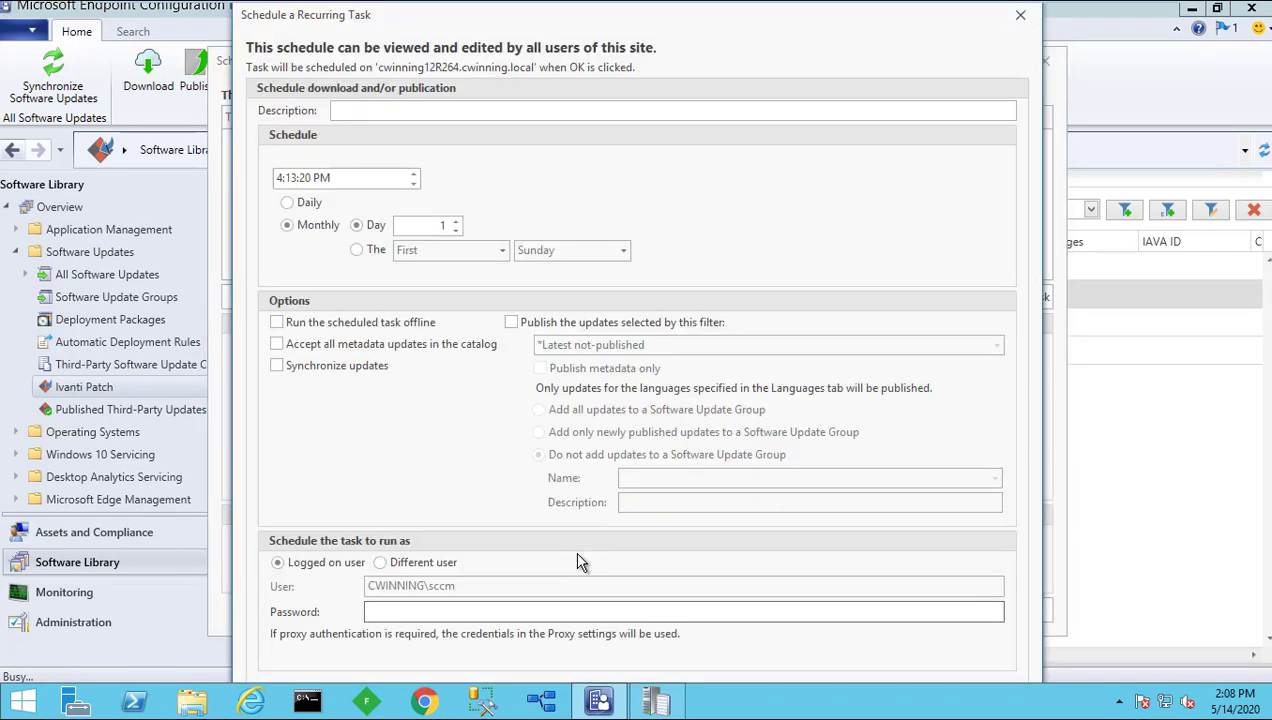
pyautogui.click(322, 178)
pyautogui.write('a')
pyautogui.click(356, 250)
pyautogui.click(502, 250)
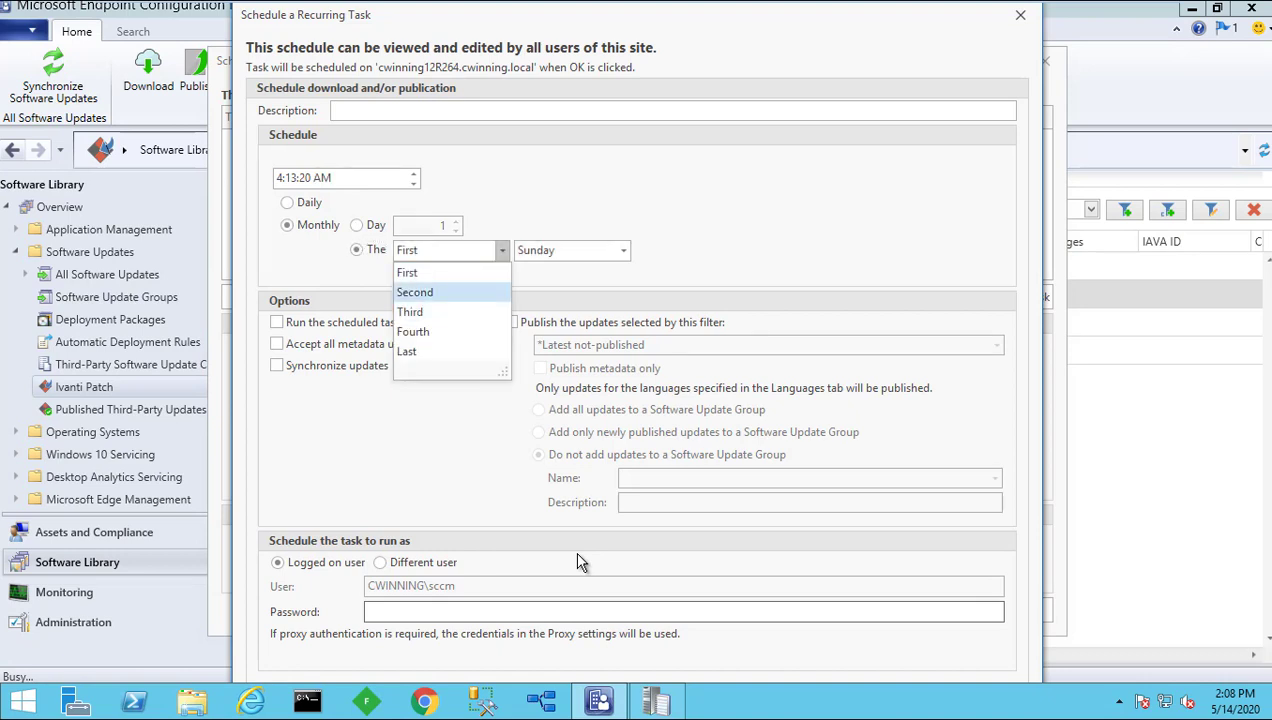
pyautogui.click(414, 292)
pyautogui.click(623, 250)
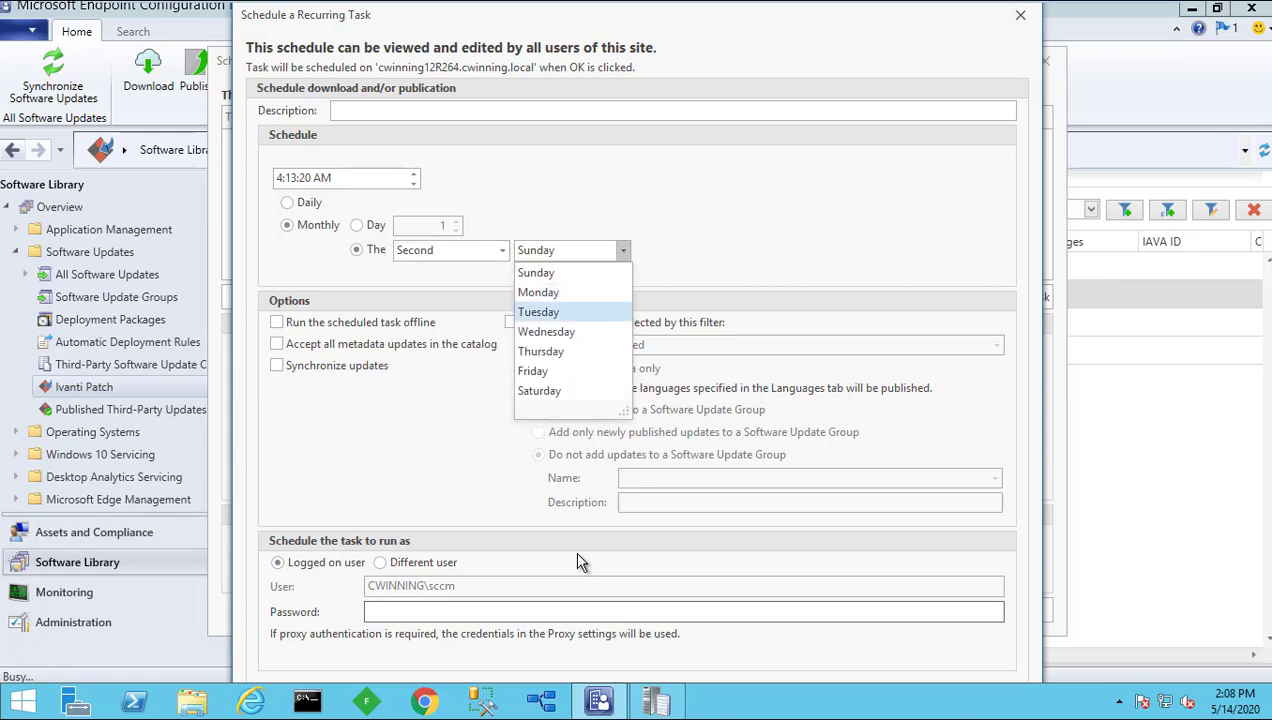
pyautogui.click(538, 312)
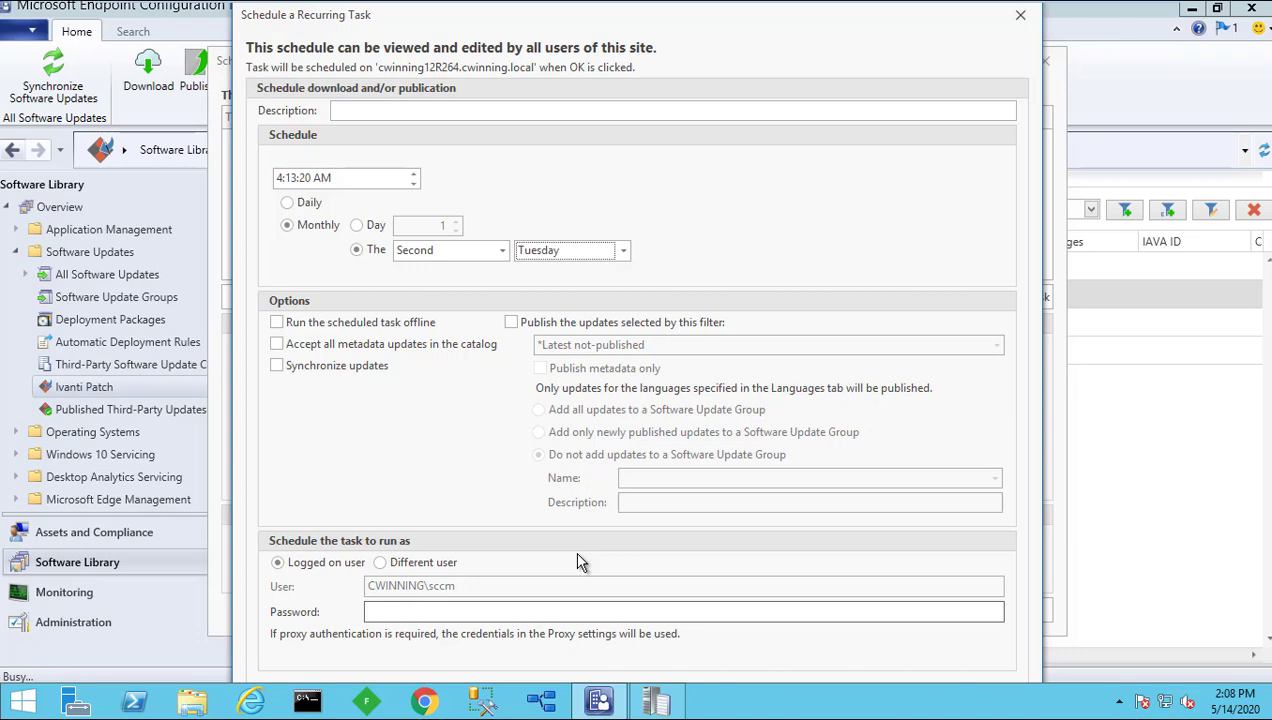
# Step: Set the recurring task to publish updates selected by the "3rd Party Applications (Shared)" filter, and close the scheduling dialogs without saving
pyautogui.click(511, 322)
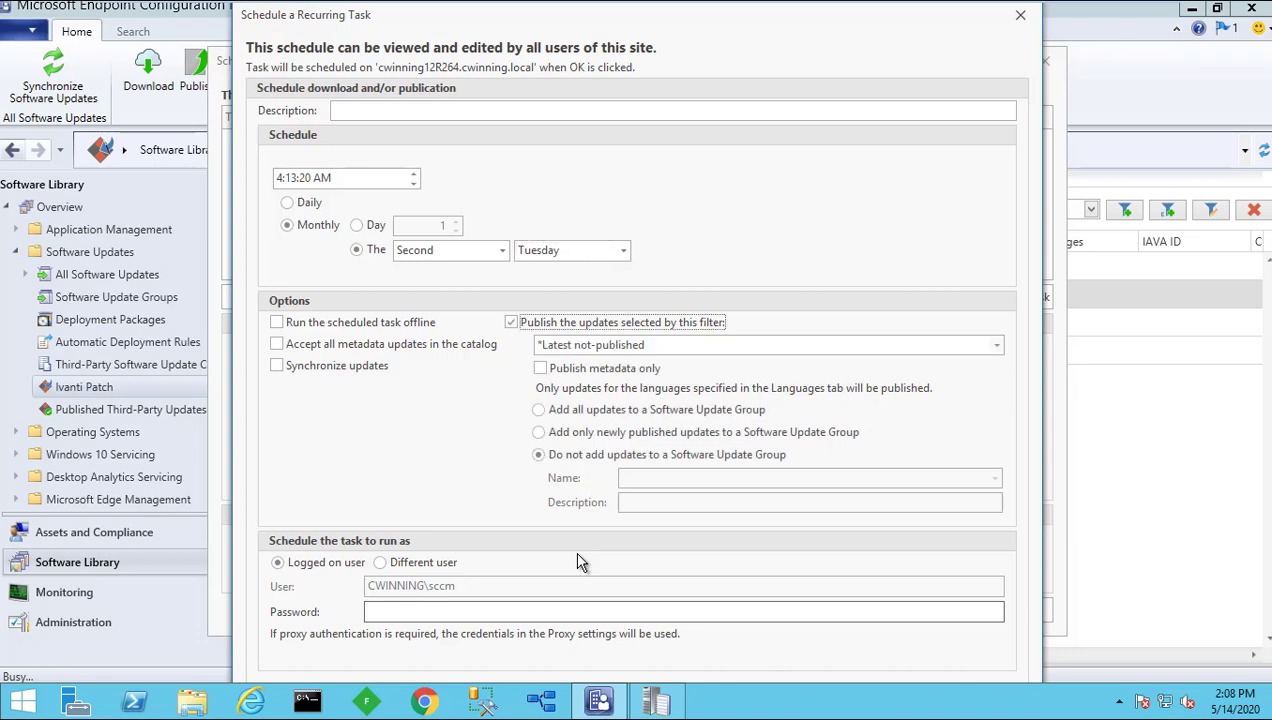
pyautogui.click(994, 344)
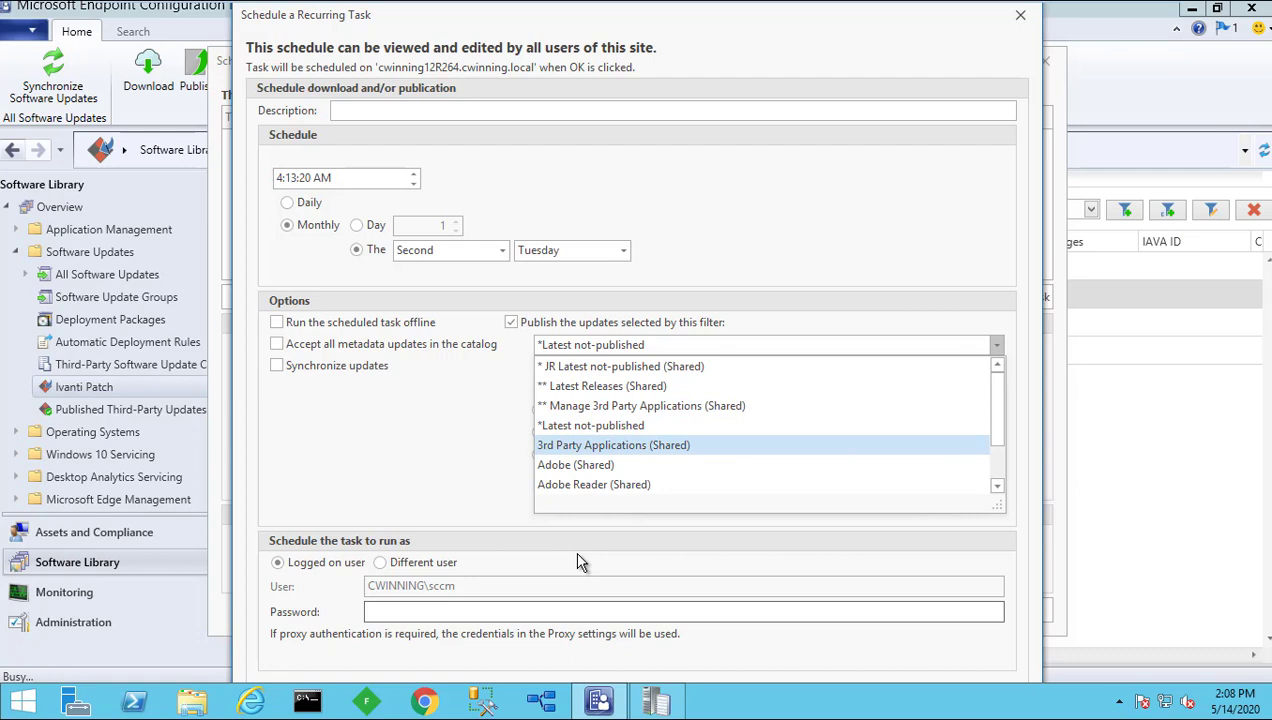
pyautogui.press('Return')
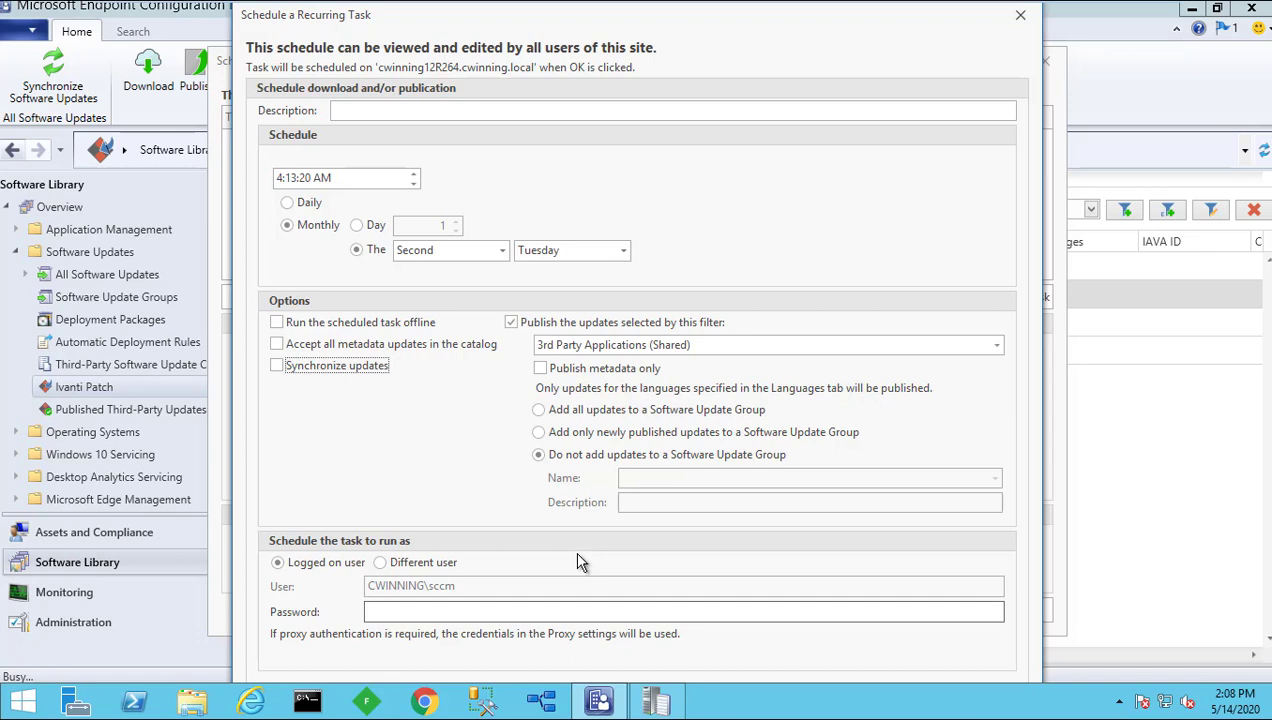
pyautogui.click(1020, 15)
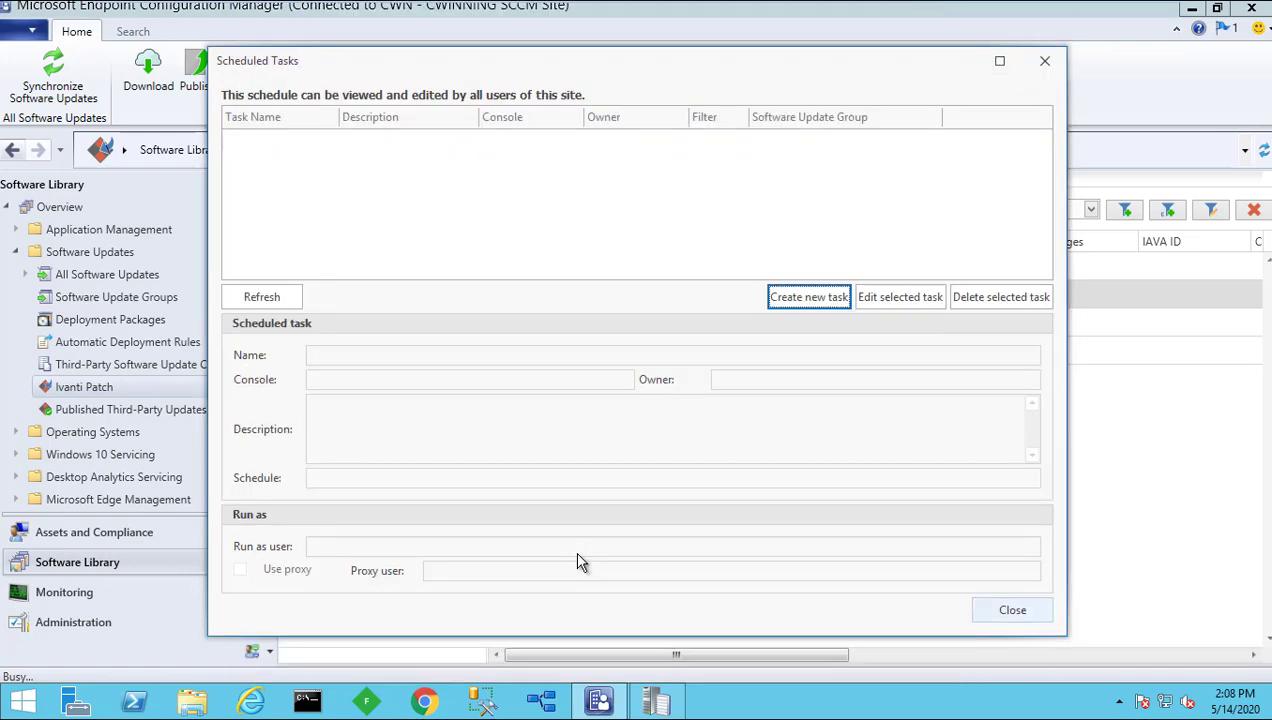
pyautogui.click(1012, 610)
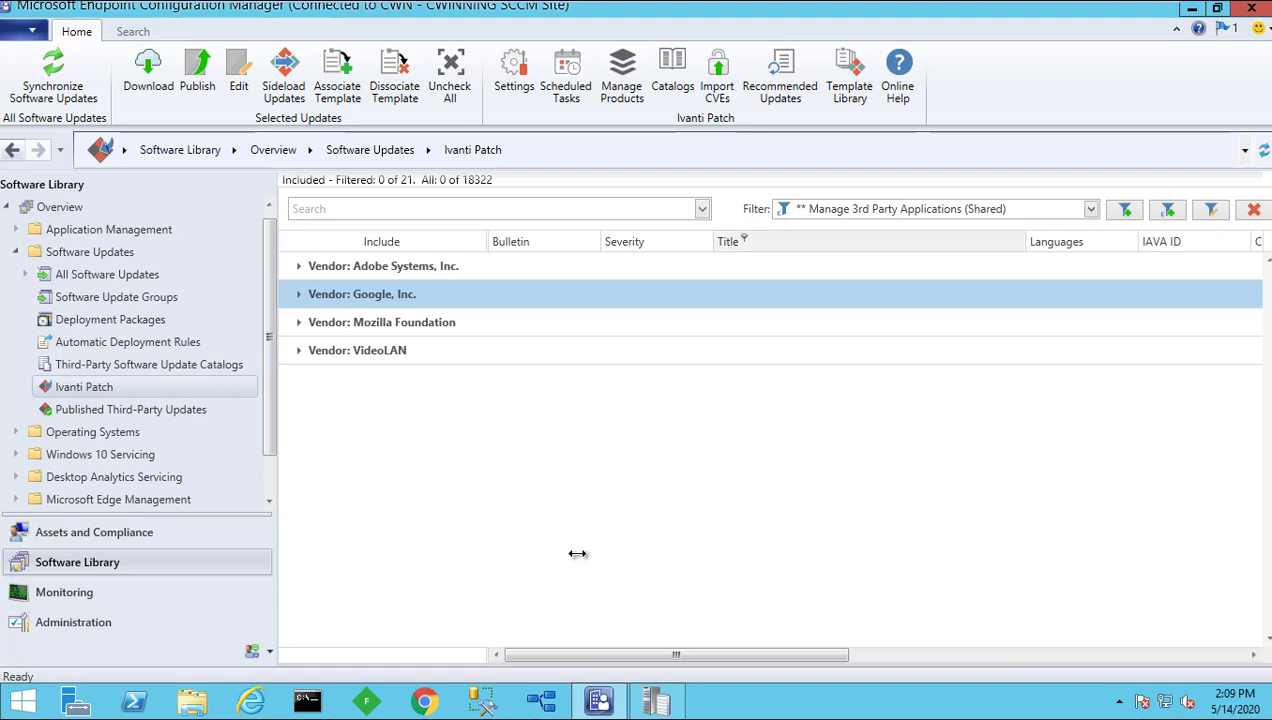
# Step: Switch to the Configuration Manager Trace Log Tool, review the synchronization log wsyncmgr.log, and close the log viewer
pyautogui.click(656, 701)
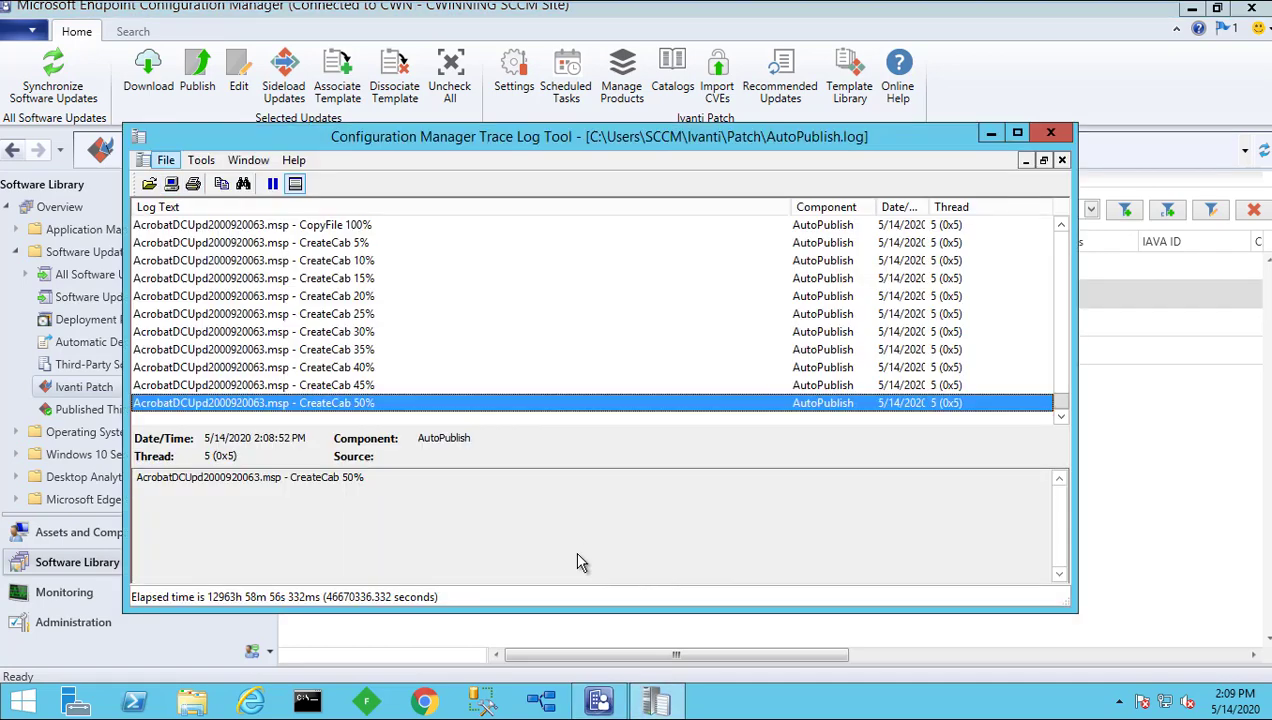
pyautogui.click(166, 160)
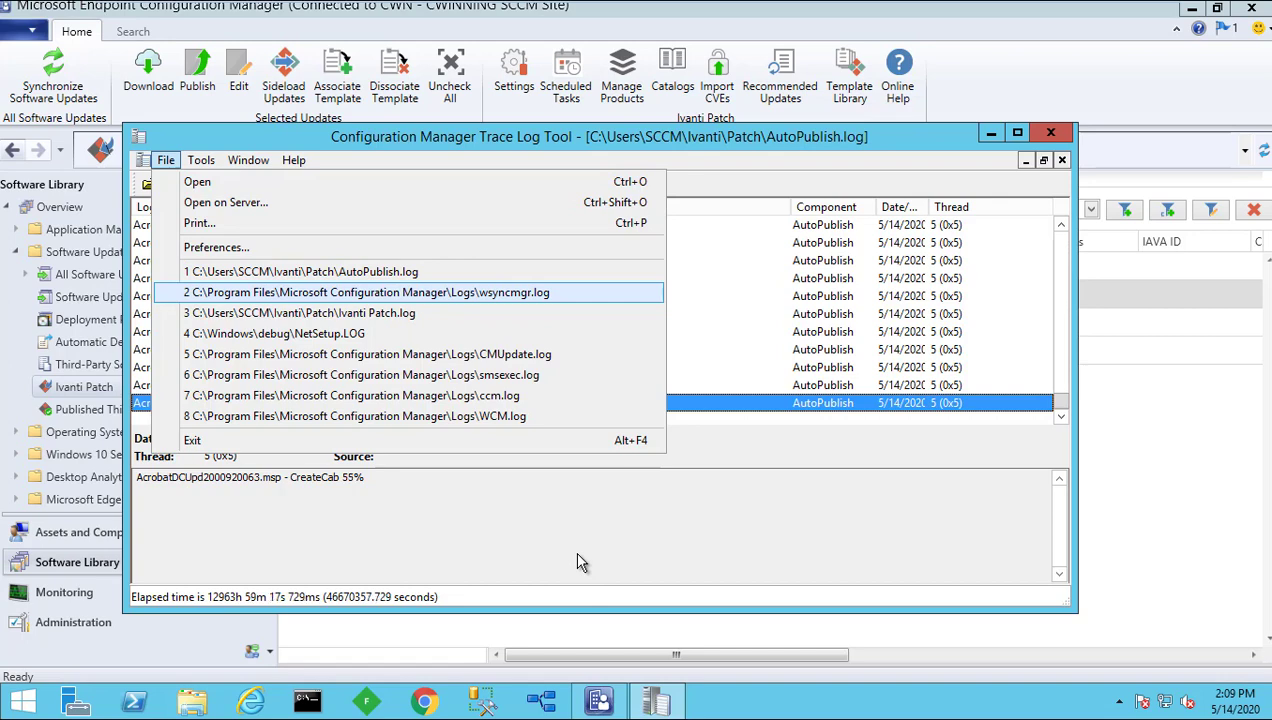
pyautogui.press('Return')
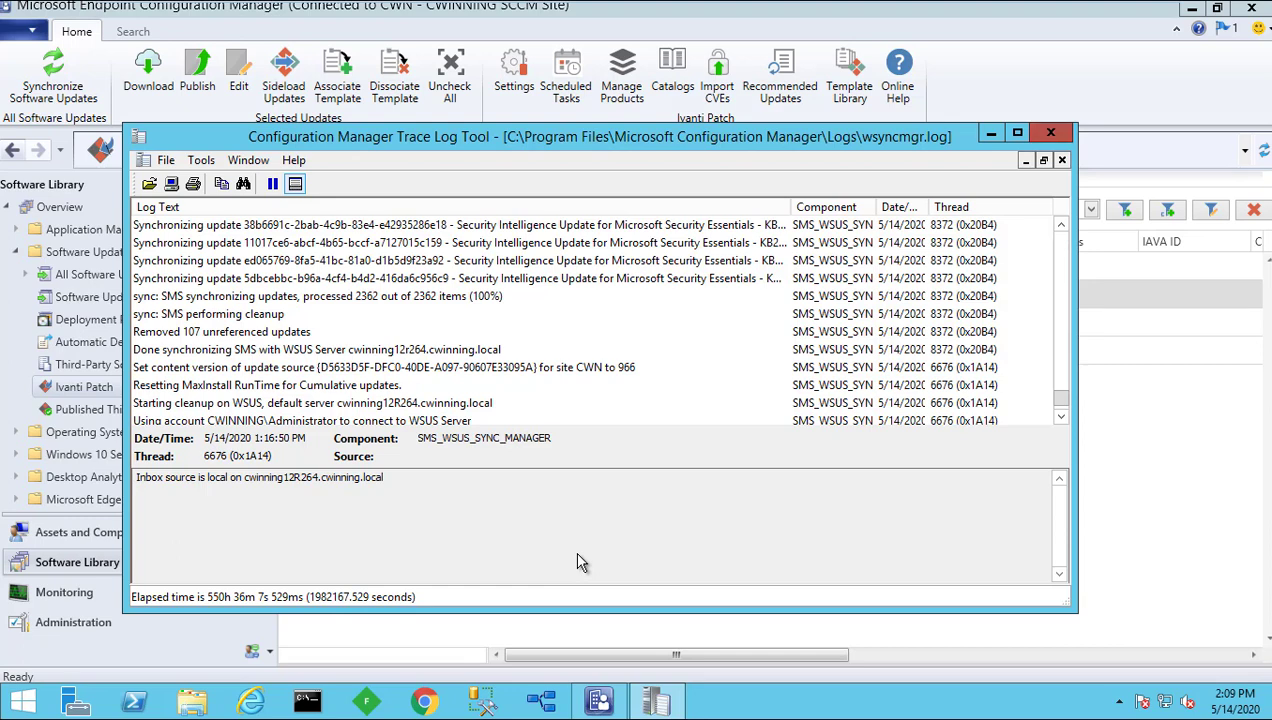
pyautogui.hotkey('alt', 'F4')
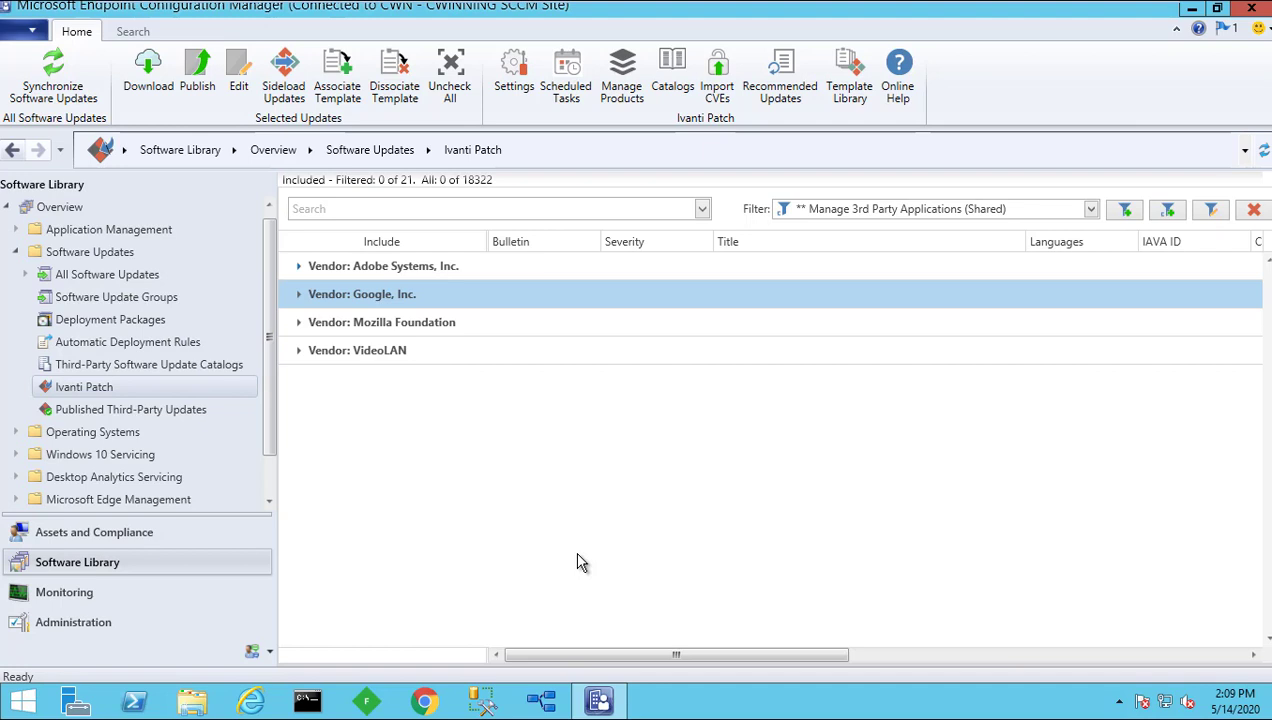
# Step: Expand Adobe Systems, Inc. and its Adobe Acrobat DC product, and include the Adobe Acrobat DC 15.006.30523 update
pyautogui.click(299, 266)
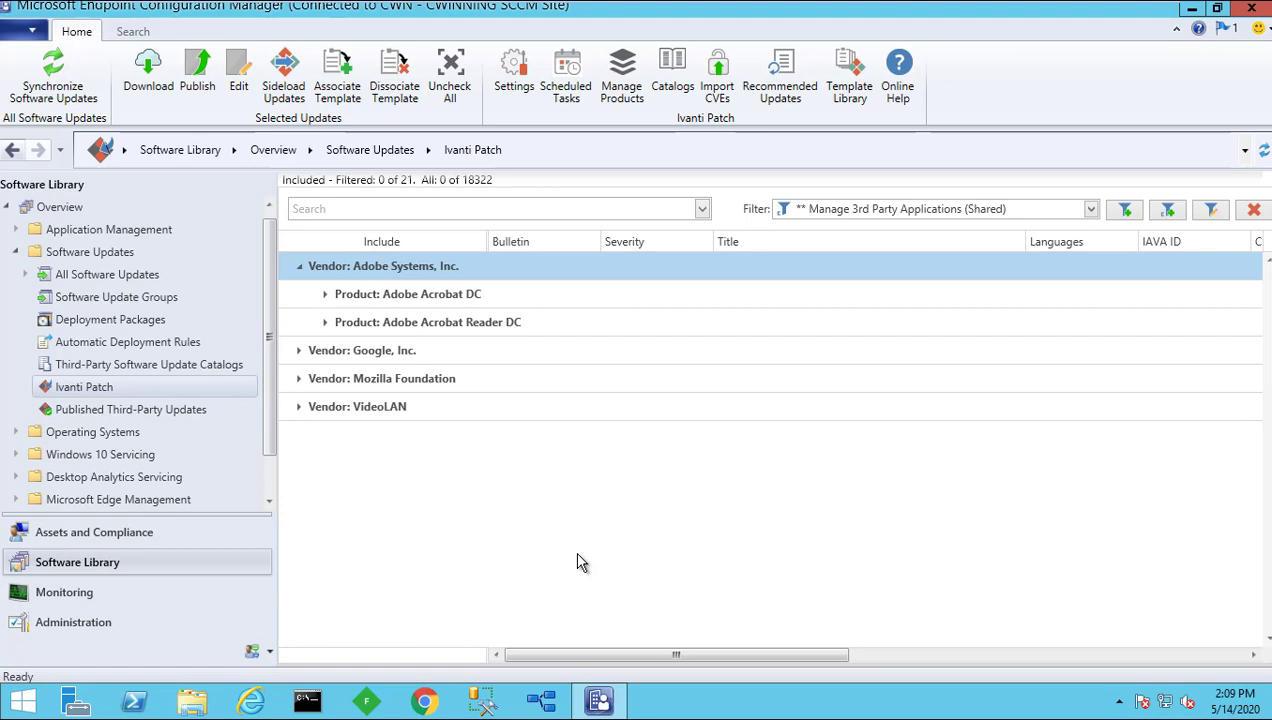
pyautogui.click(325, 294)
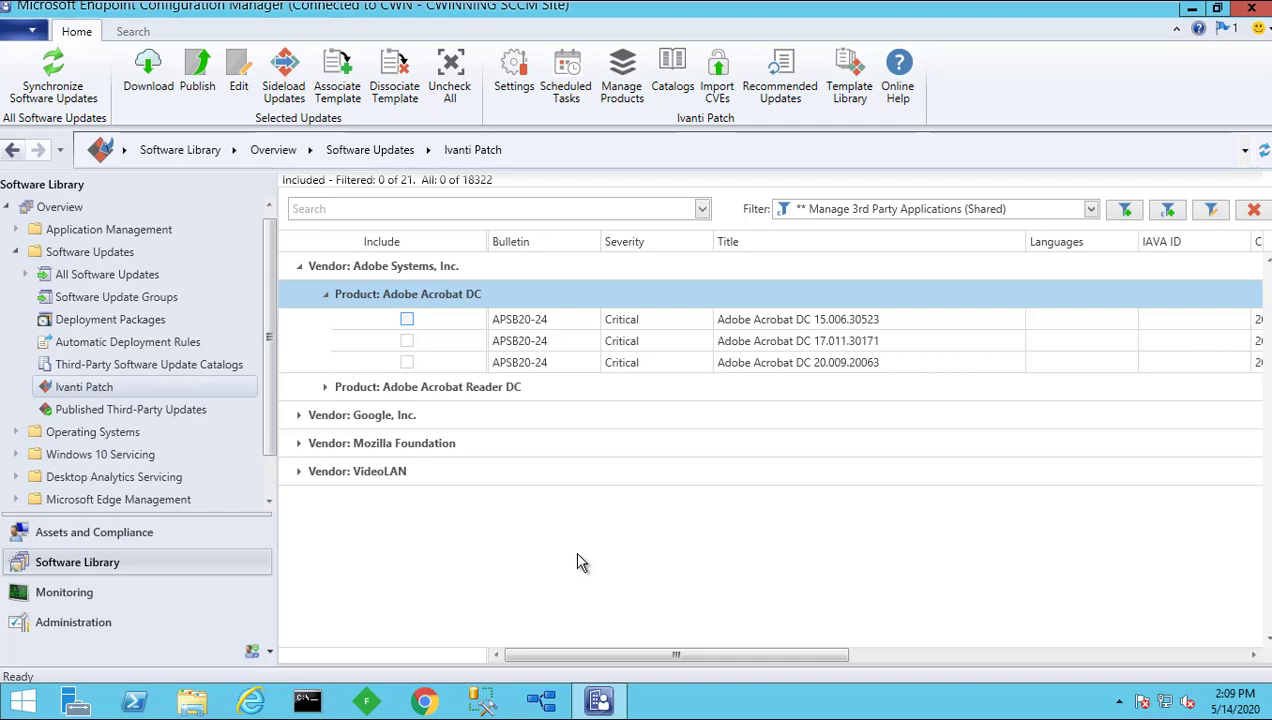
pyautogui.click(407, 319)
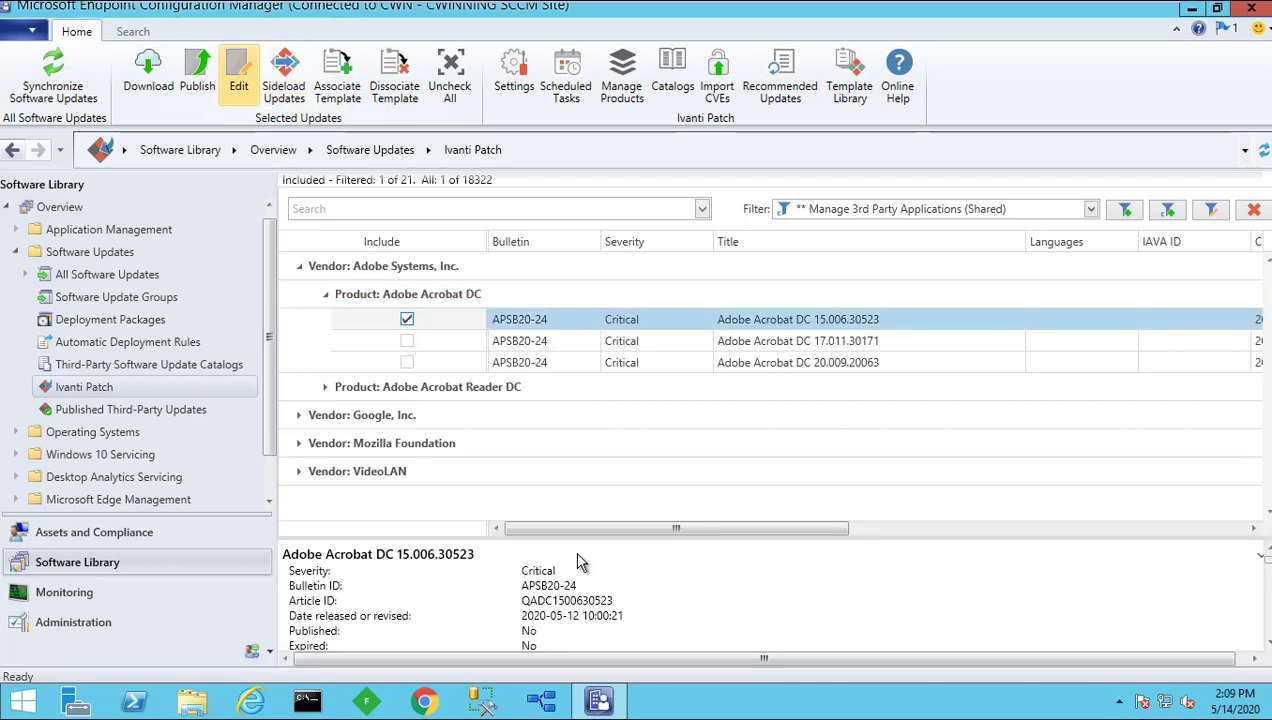
# Step: Open the included Acrobat update for editing and examine its information, severity options, superseded updates and installable rules
pyautogui.click(238, 75)
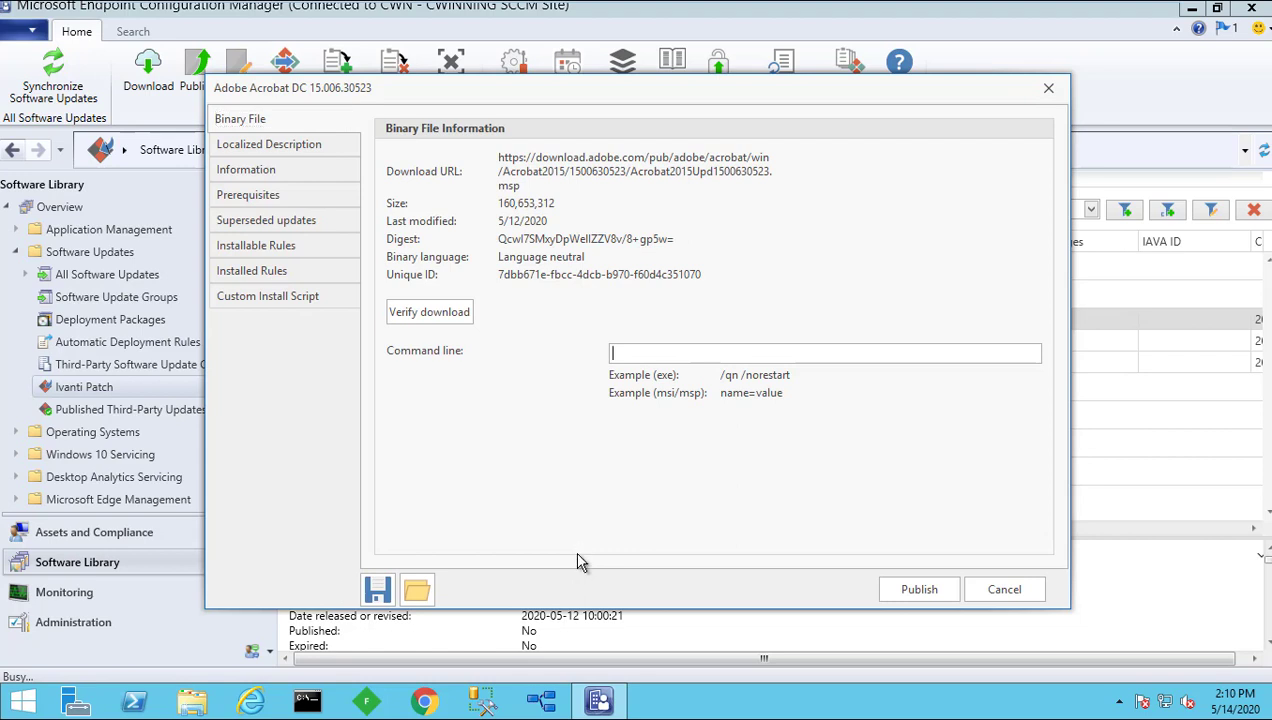
pyautogui.click(246, 170)
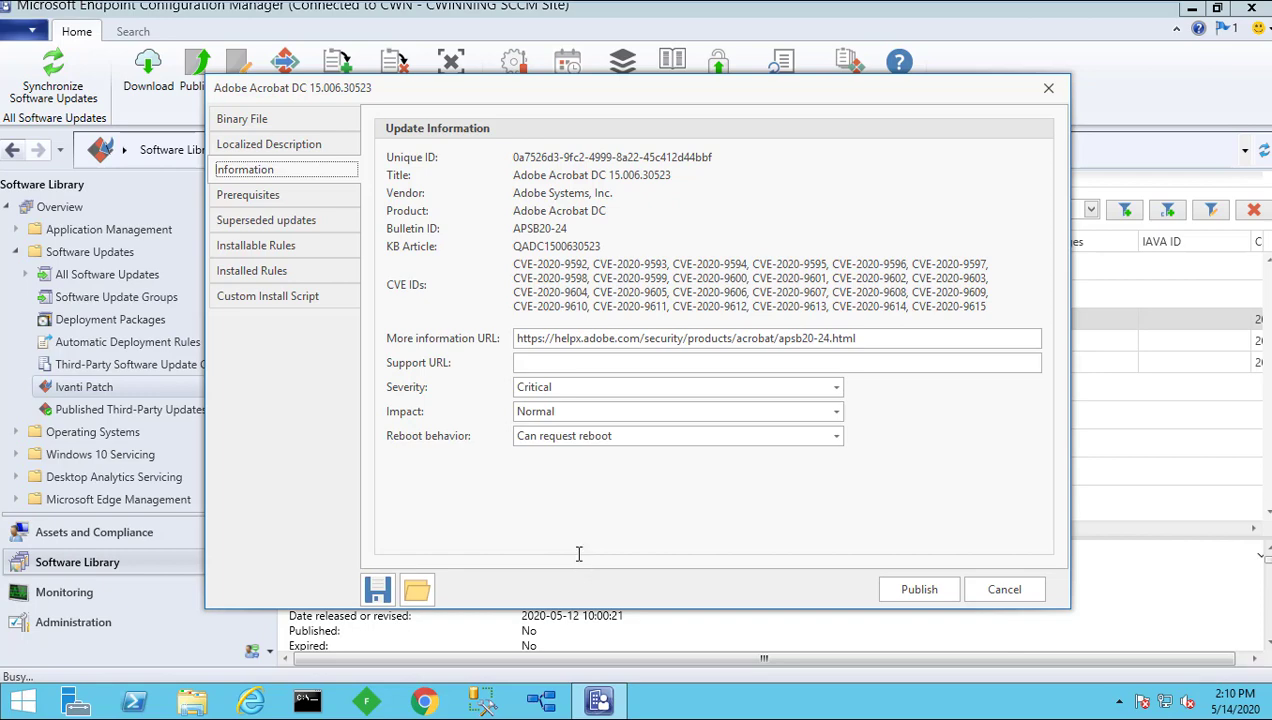
pyautogui.click(836, 387)
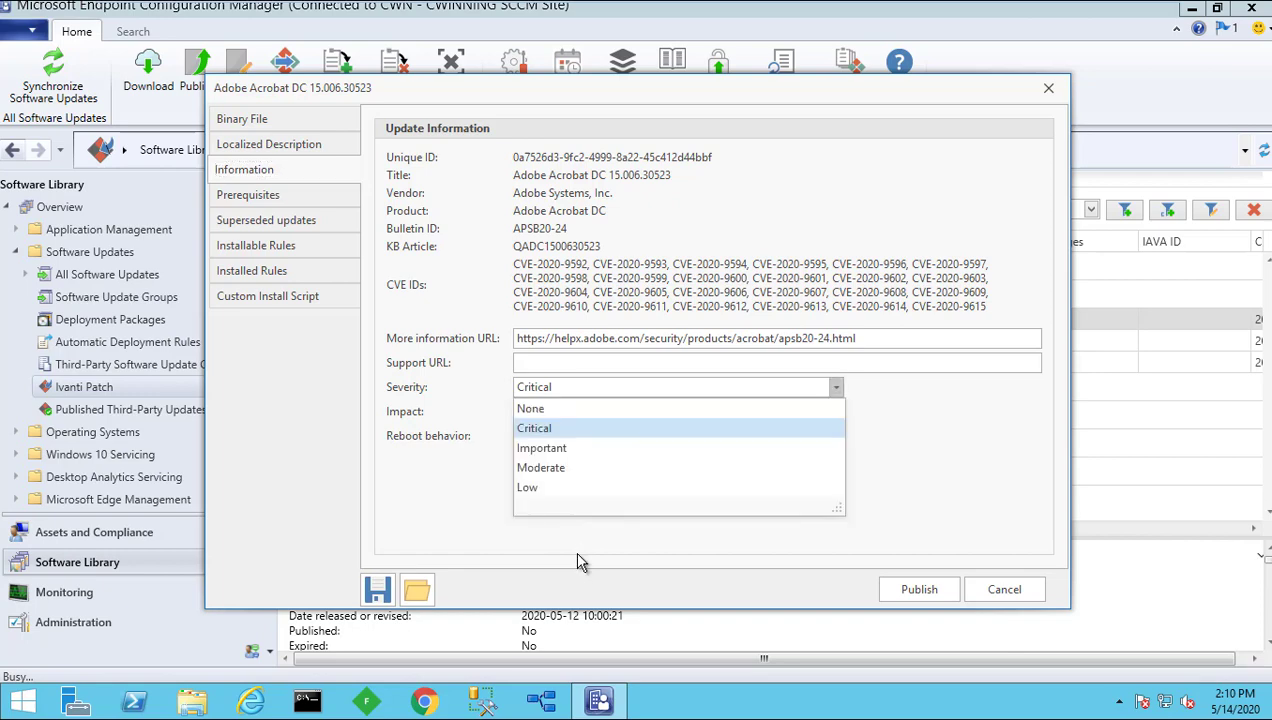
pyautogui.click(836, 387)
pyautogui.click(266, 220)
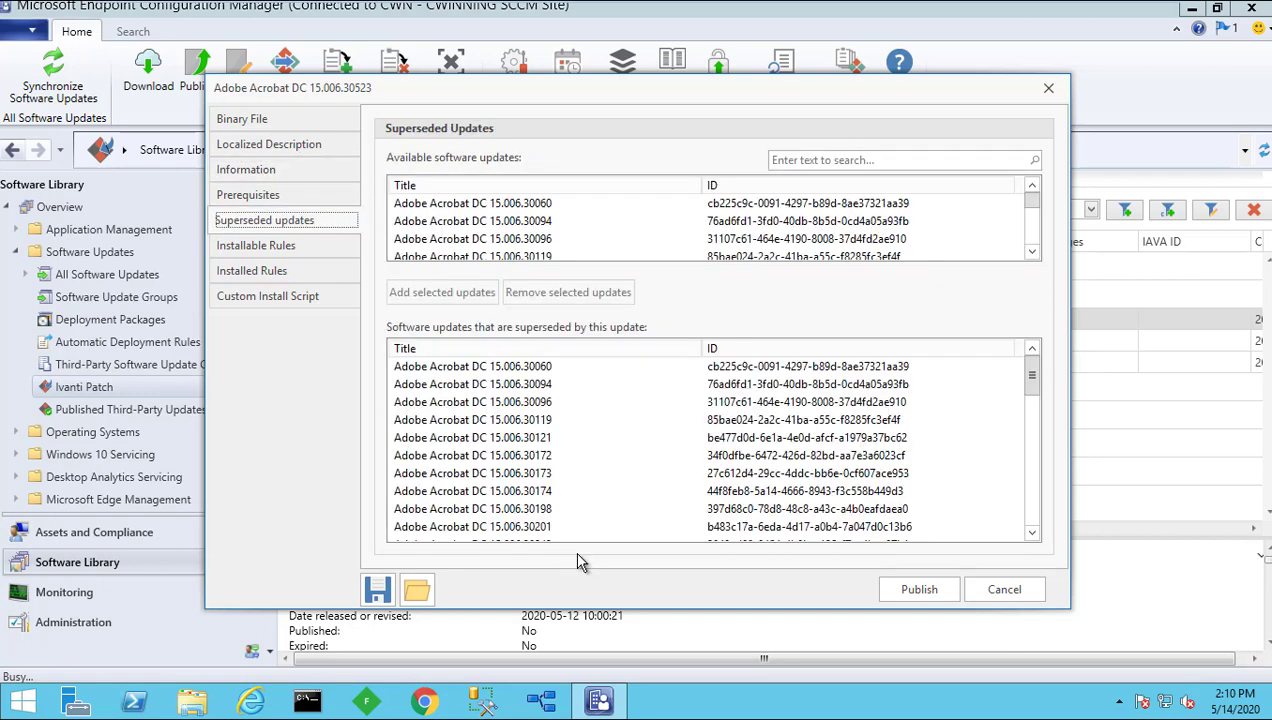
pyautogui.click(256, 245)
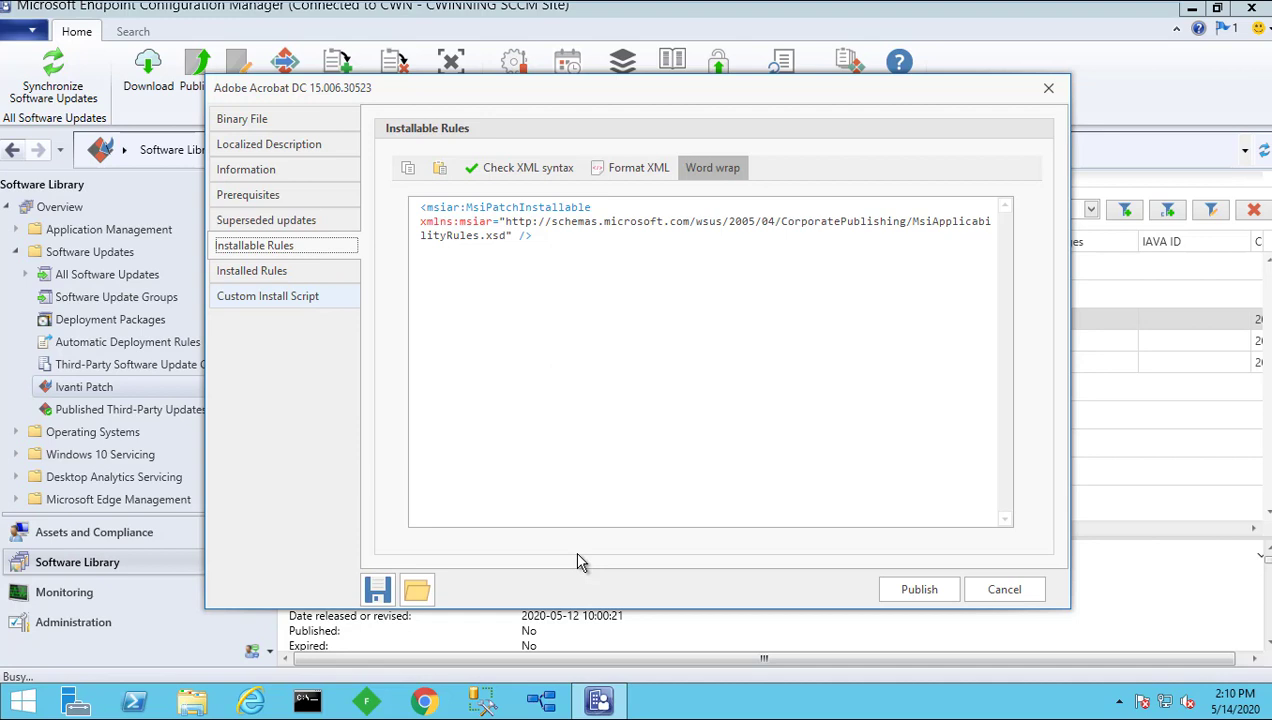
# Step: Try adding "run" as a pre-install script command in the update's custom install script, and close the editor discarding the changes
pyautogui.click(268, 296)
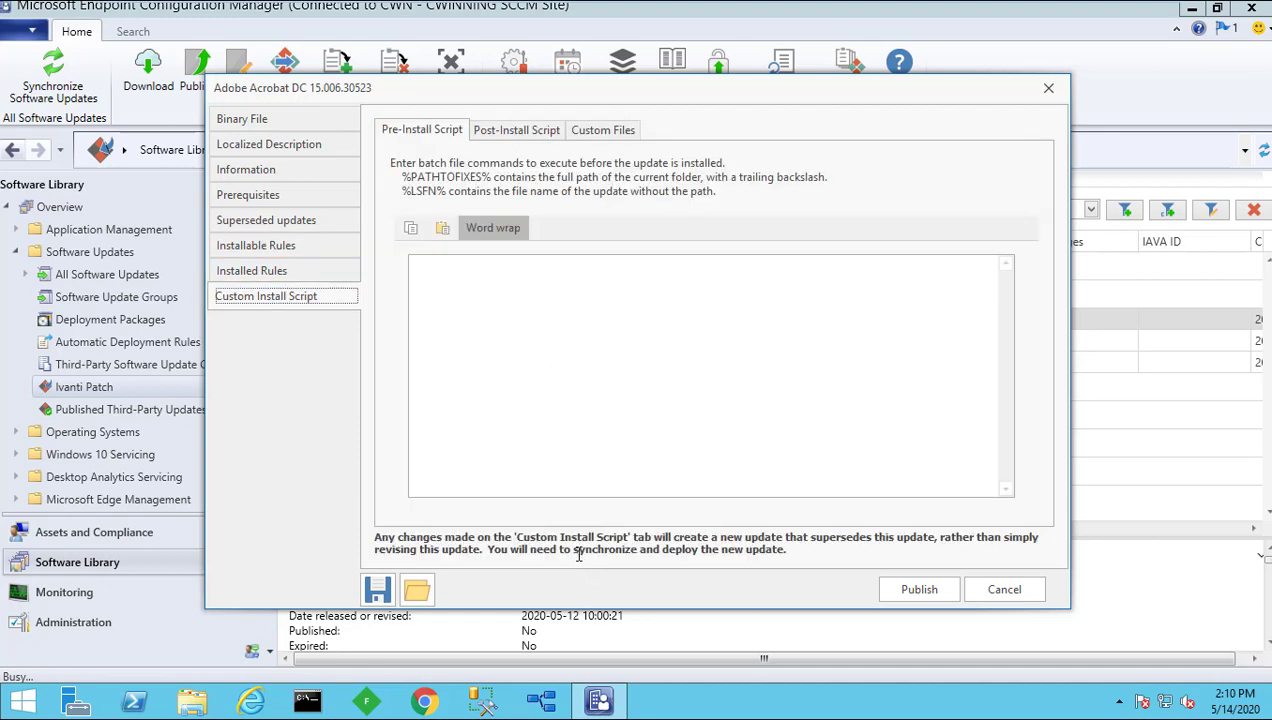
pyautogui.click(603, 130)
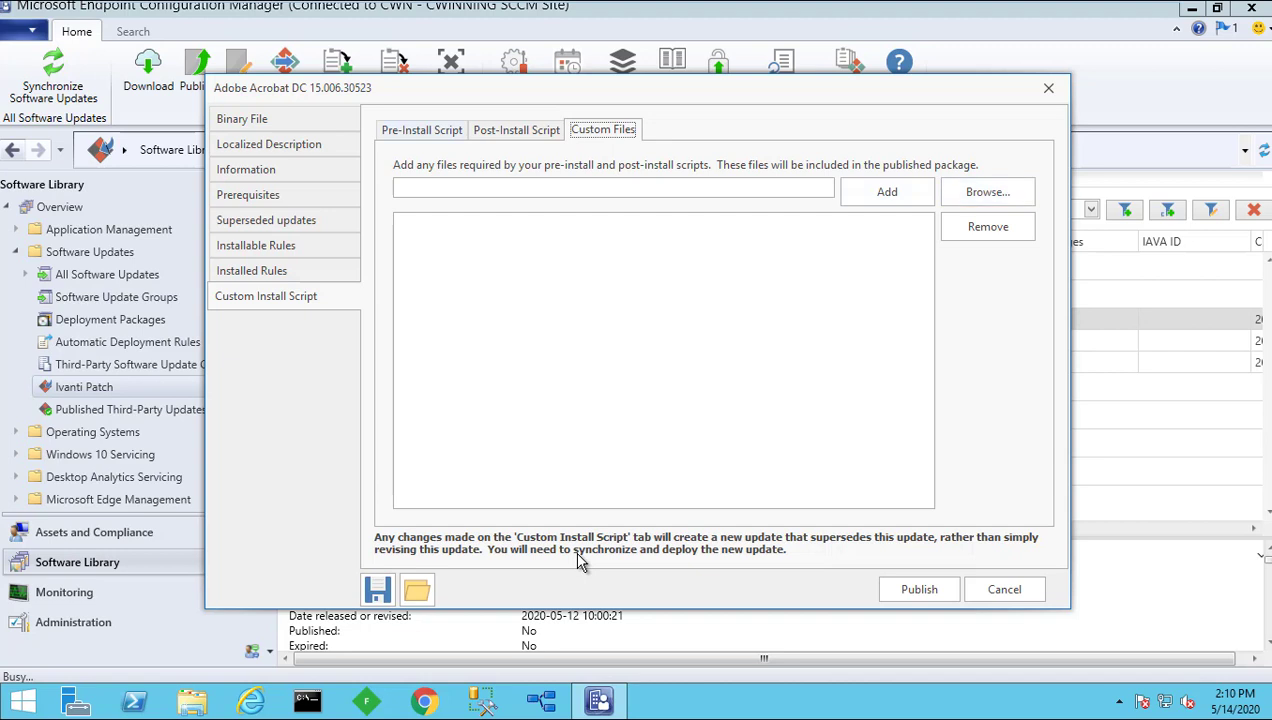
pyautogui.click(422, 130)
pyautogui.click(455, 290)
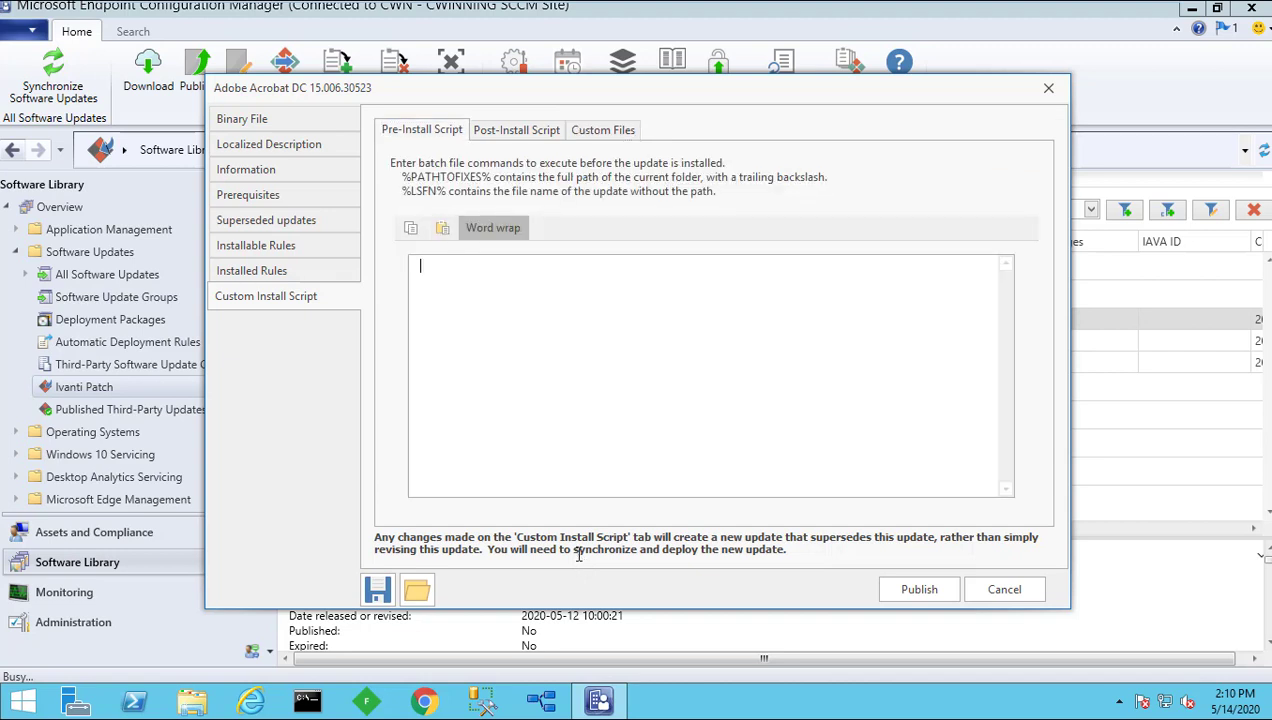
pyautogui.write('run')
pyautogui.press('Escape')
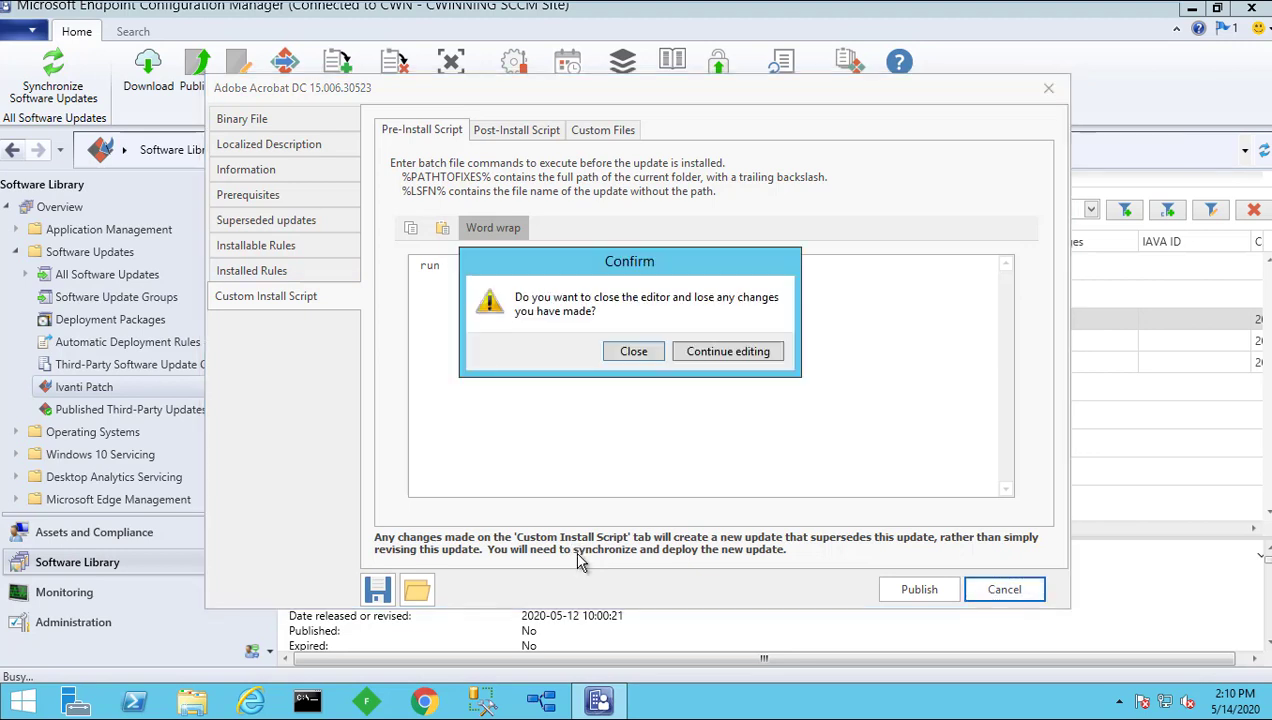
pyautogui.press('Return')
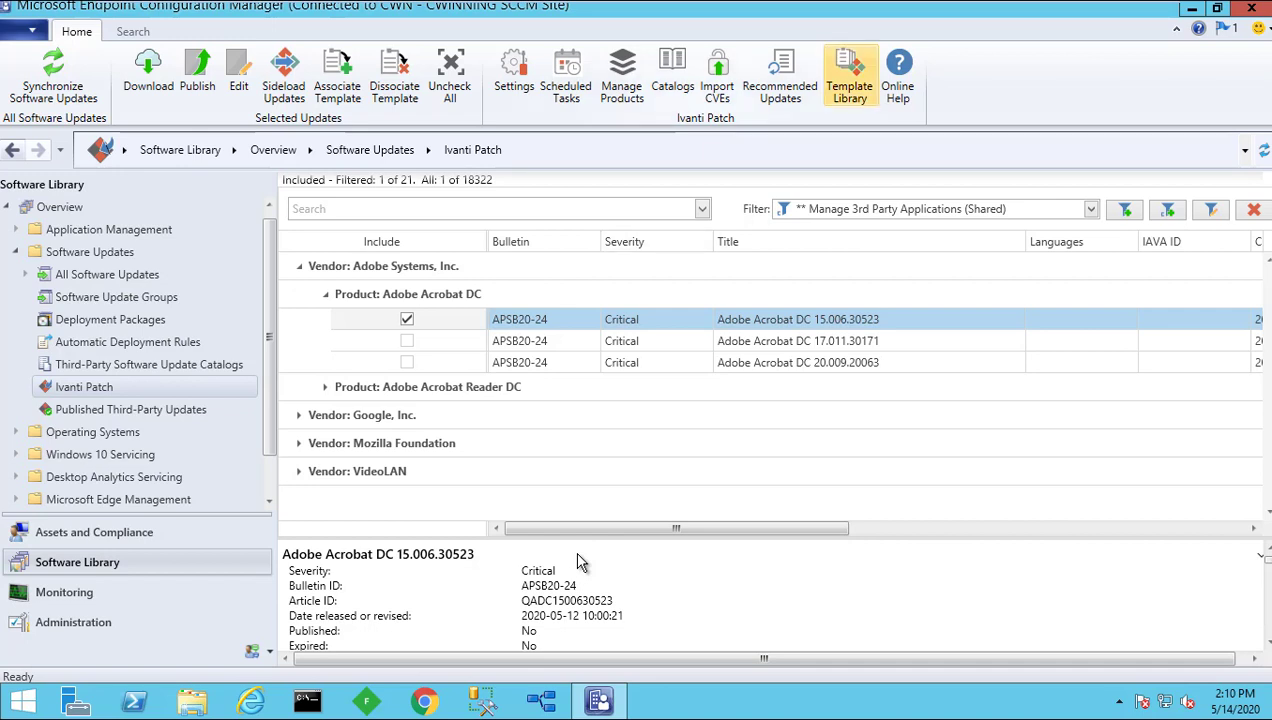
# Step: Examine the Stop Java template's pre-install script, post-install script and custom files in the Template Library, and close it without saving
pyautogui.click(849, 76)
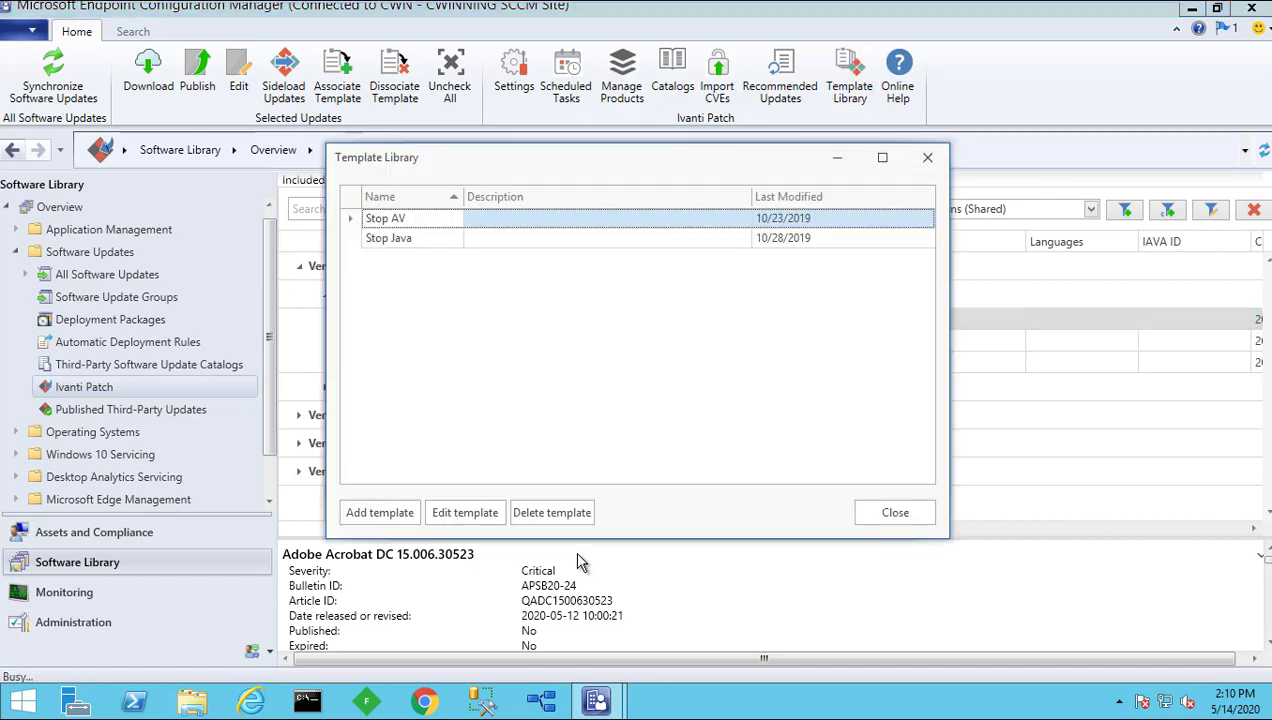
pyautogui.click(389, 238)
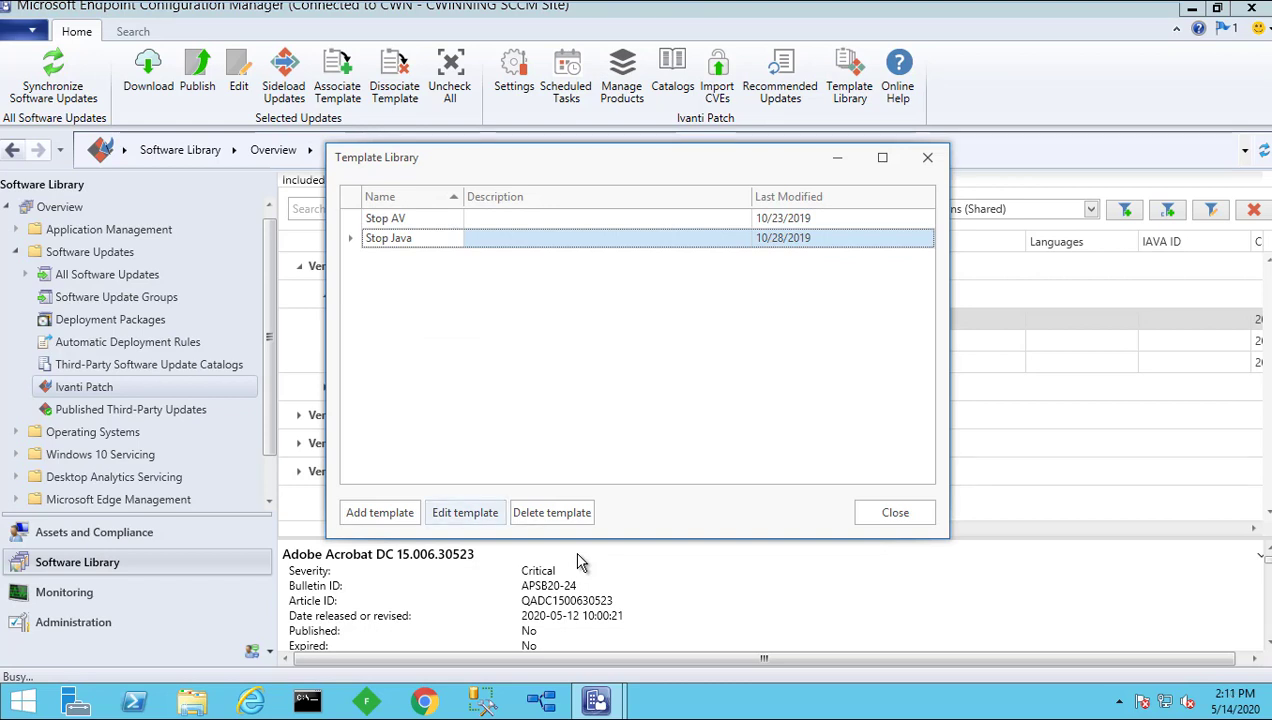
pyautogui.click(465, 512)
pyautogui.click(497, 208)
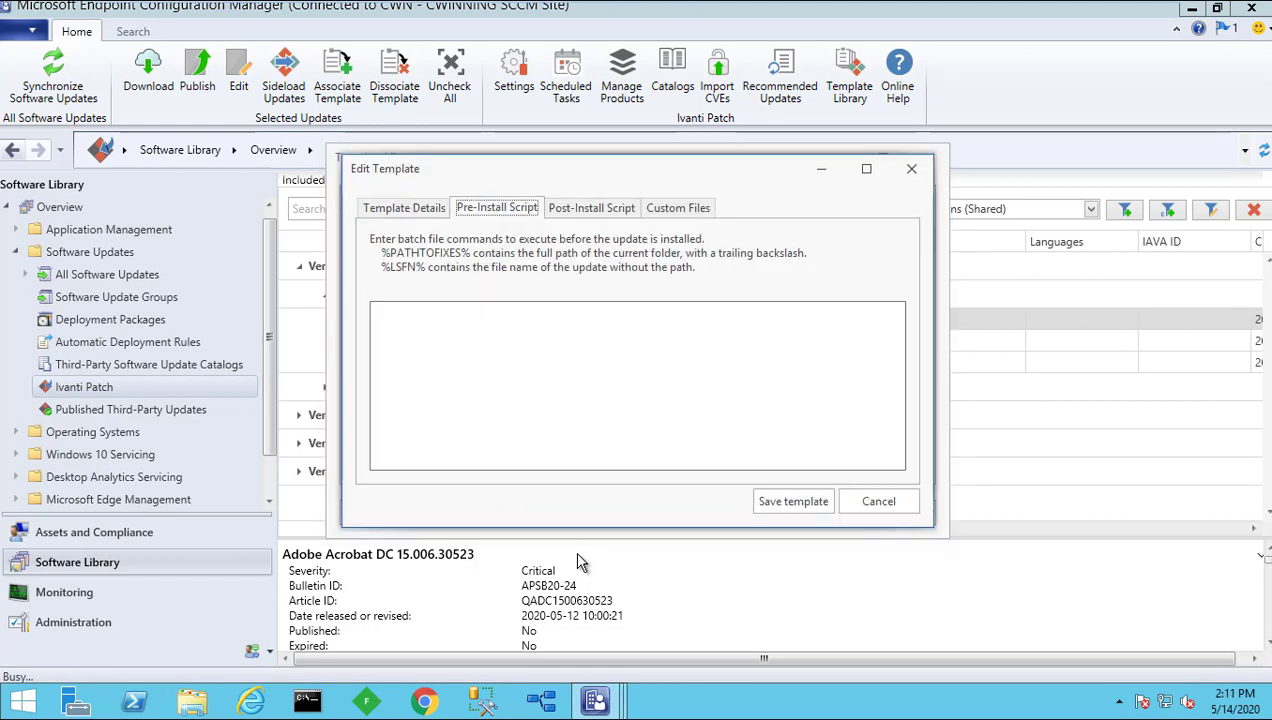
pyautogui.click(591, 208)
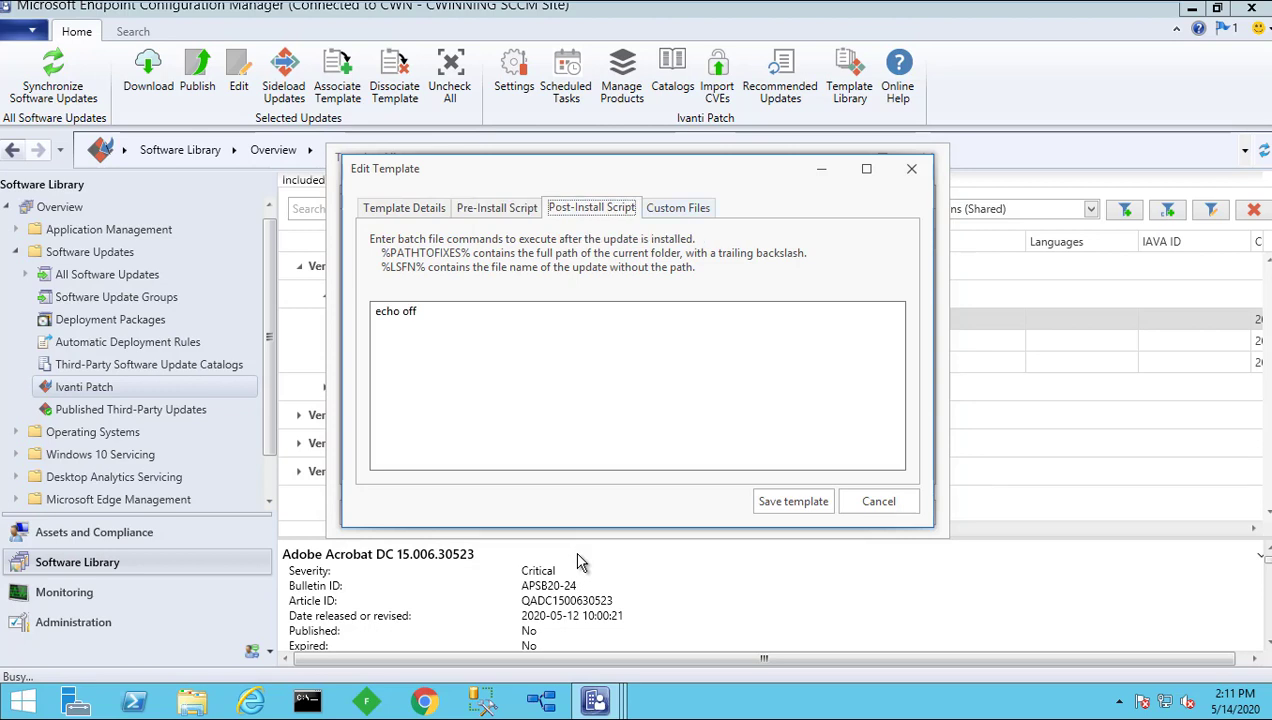
pyautogui.click(678, 208)
pyautogui.press('Left')
pyautogui.press('Escape')
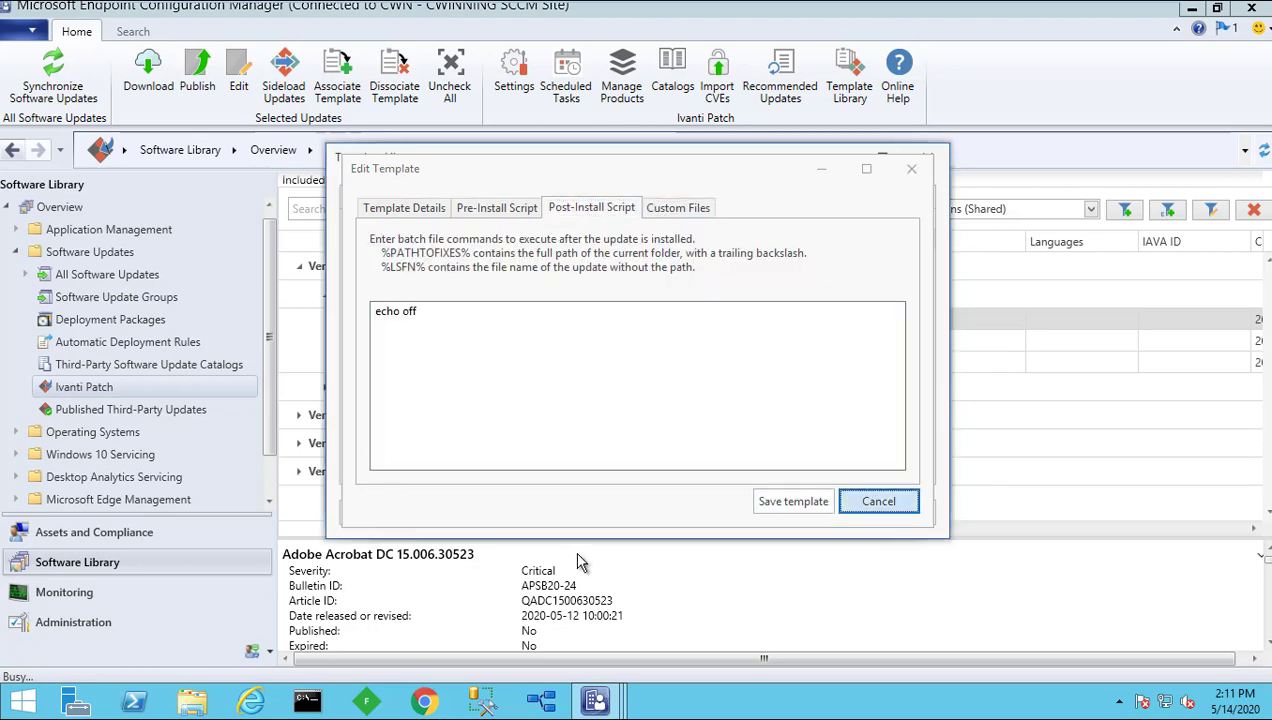
pyautogui.press('Escape')
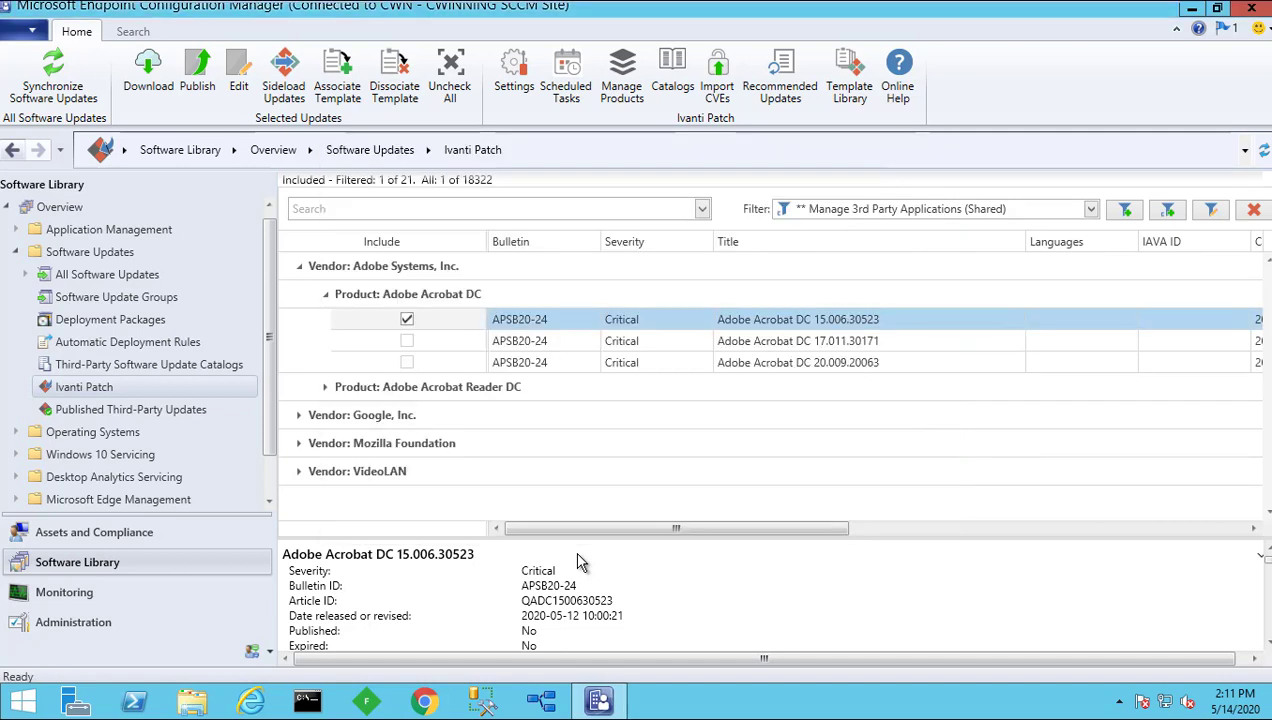
# Step: Associate the Stop Java template with the Adobe Acrobat DC 15.006.30523 update
pyautogui.press('Right')
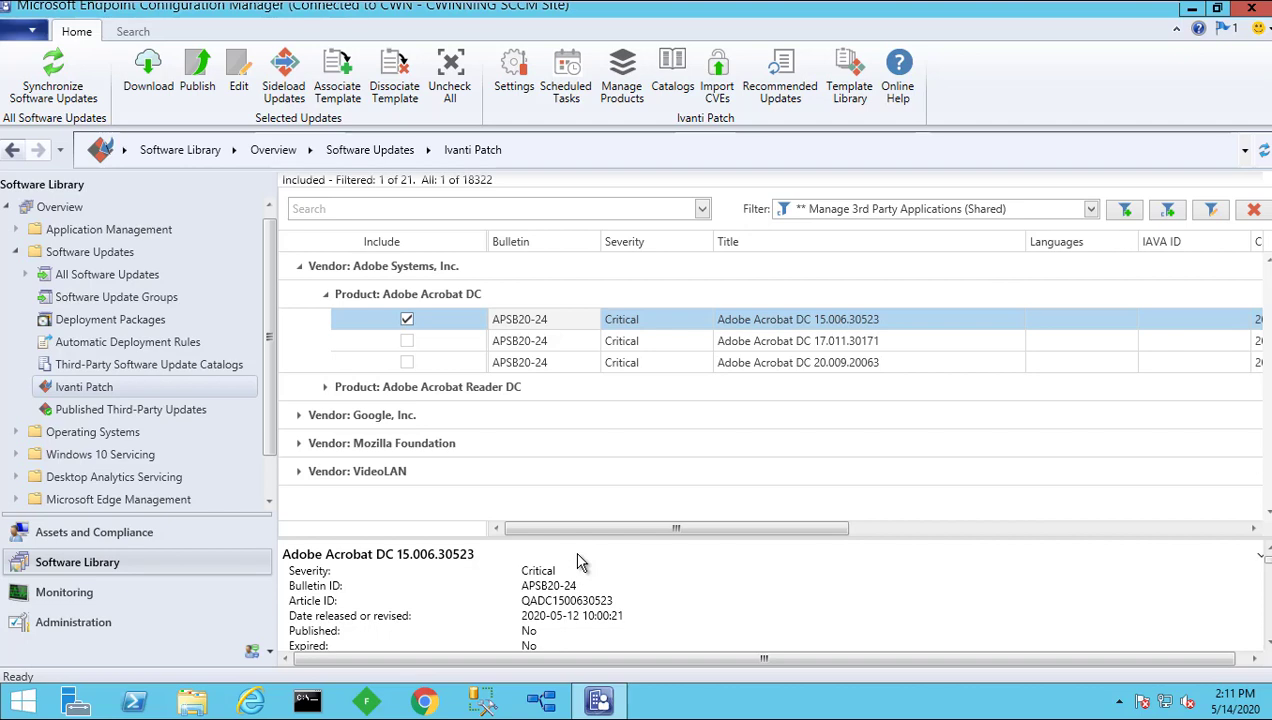
pyautogui.click(337, 77)
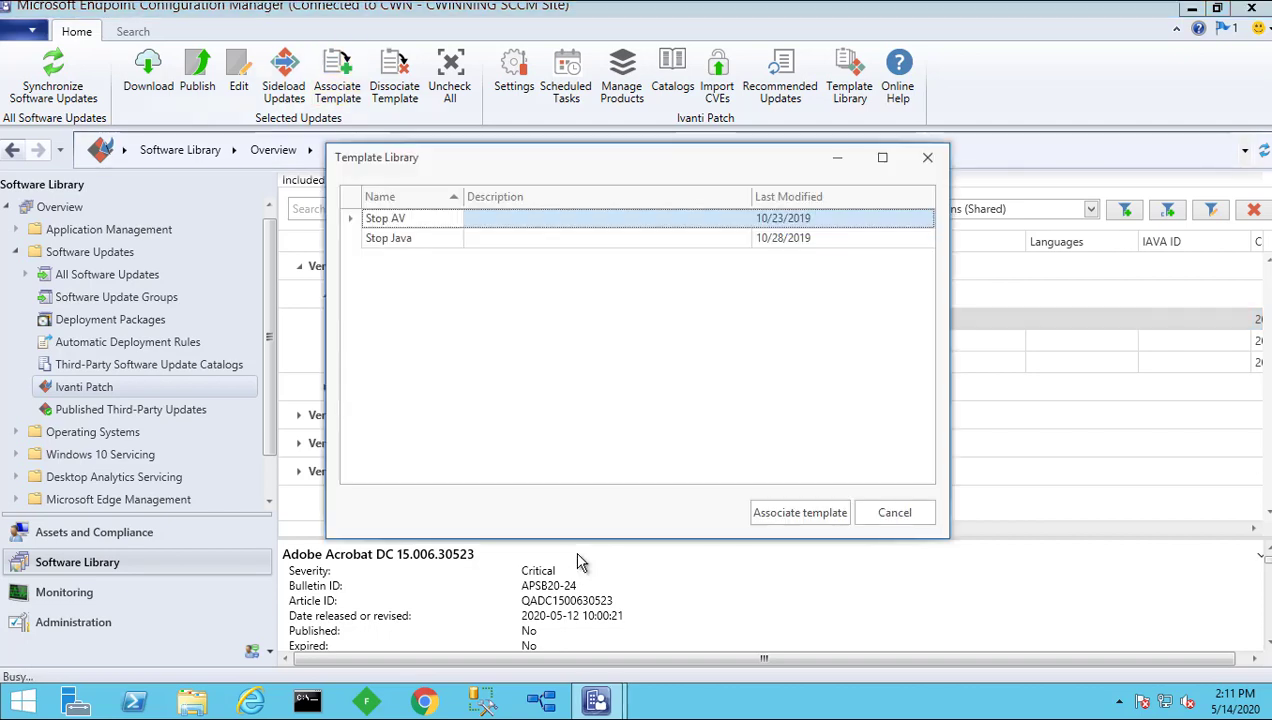
pyautogui.click(389, 238)
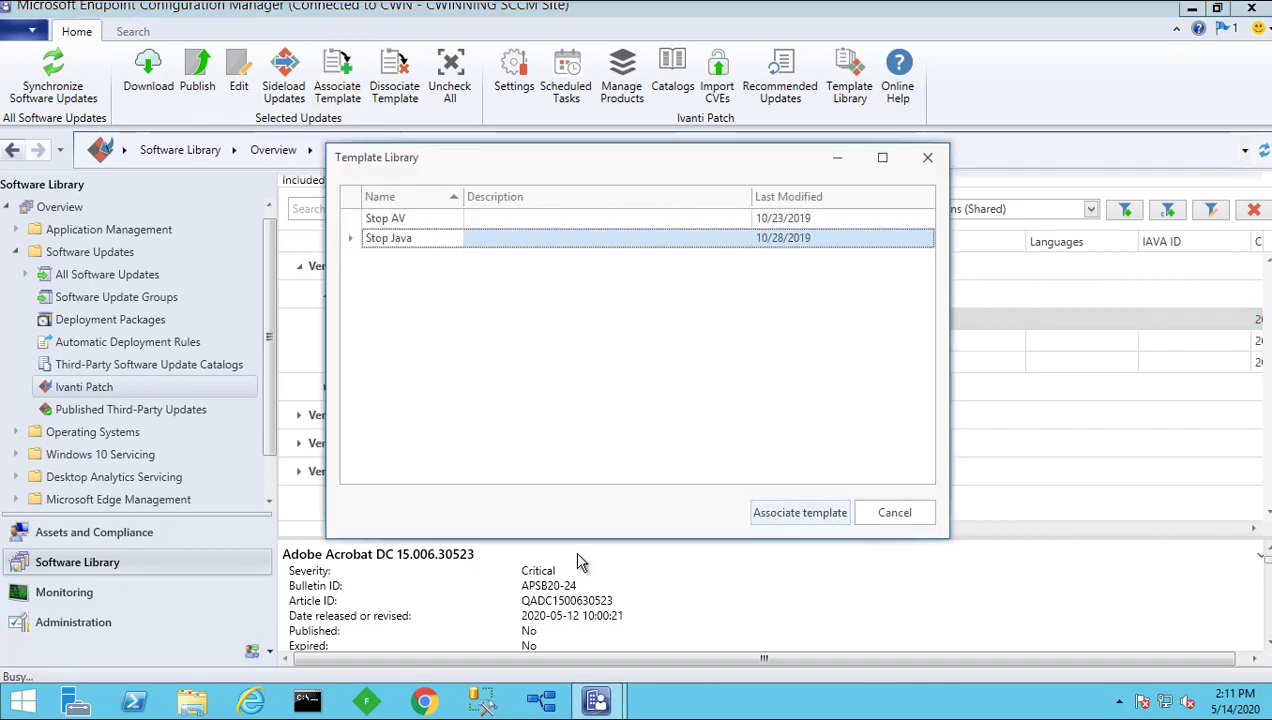
pyautogui.click(800, 513)
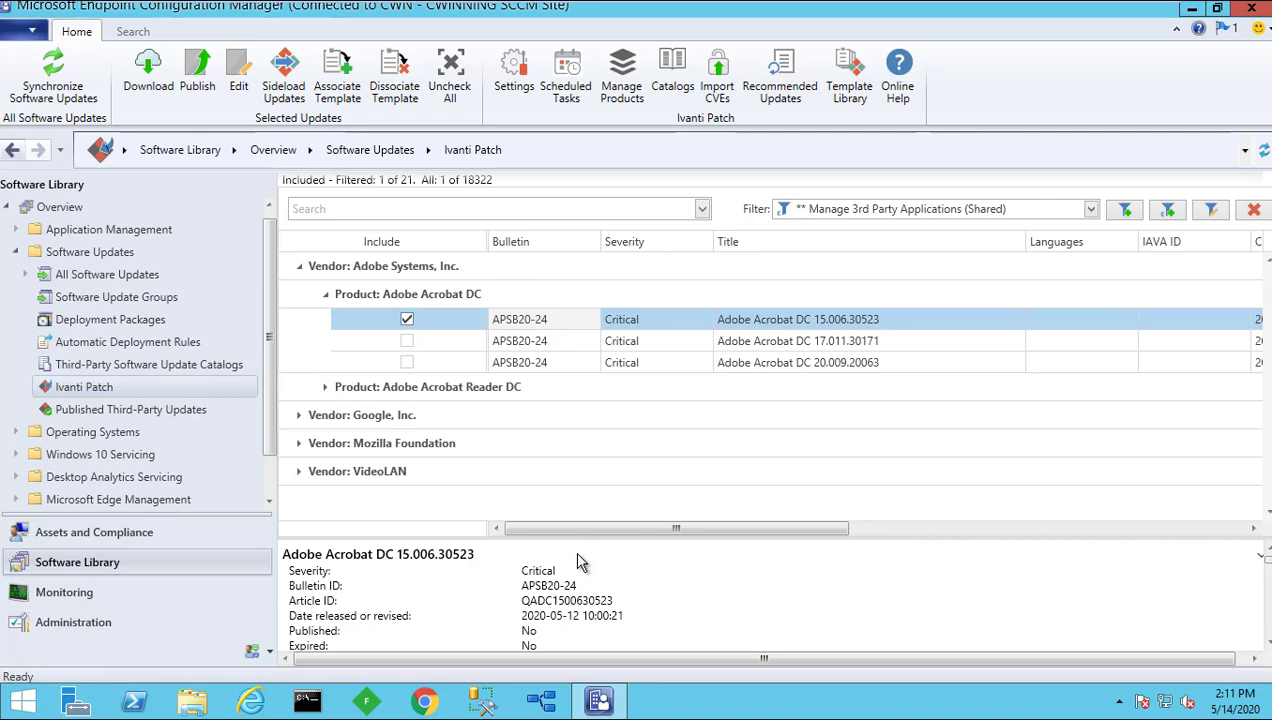
# Step: Exclude the Adobe Acrobat DC 15.006.30523 update from the selection and collapse the Adobe Acrobat DC product group
pyautogui.moveTo(676, 528)
pyautogui.mouseDown()
pyautogui.moveTo(1073, 528)
pyautogui.moveTo(676, 528)
pyautogui.mouseUp()
pyautogui.moveTo(676, 528)
pyautogui.mouseDown()
pyautogui.moveTo(1073, 528)
pyautogui.moveTo(676, 528)
pyautogui.mouseUp()
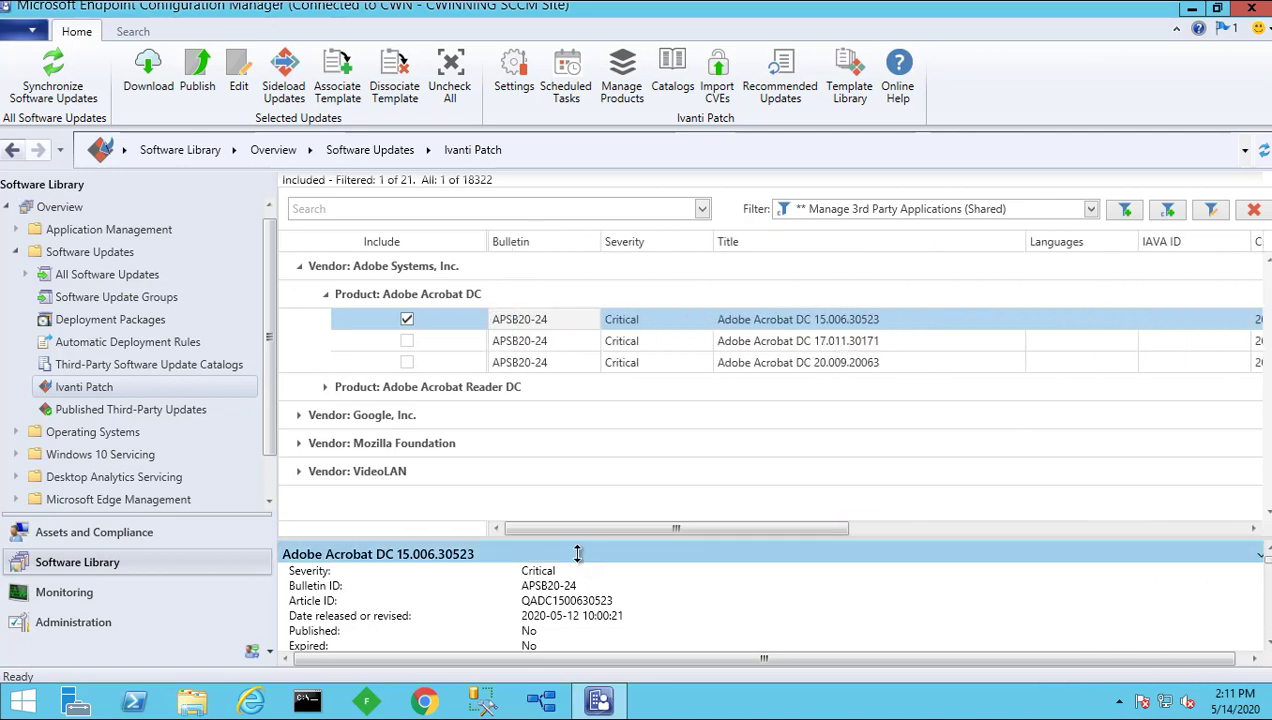
pyautogui.press('space')
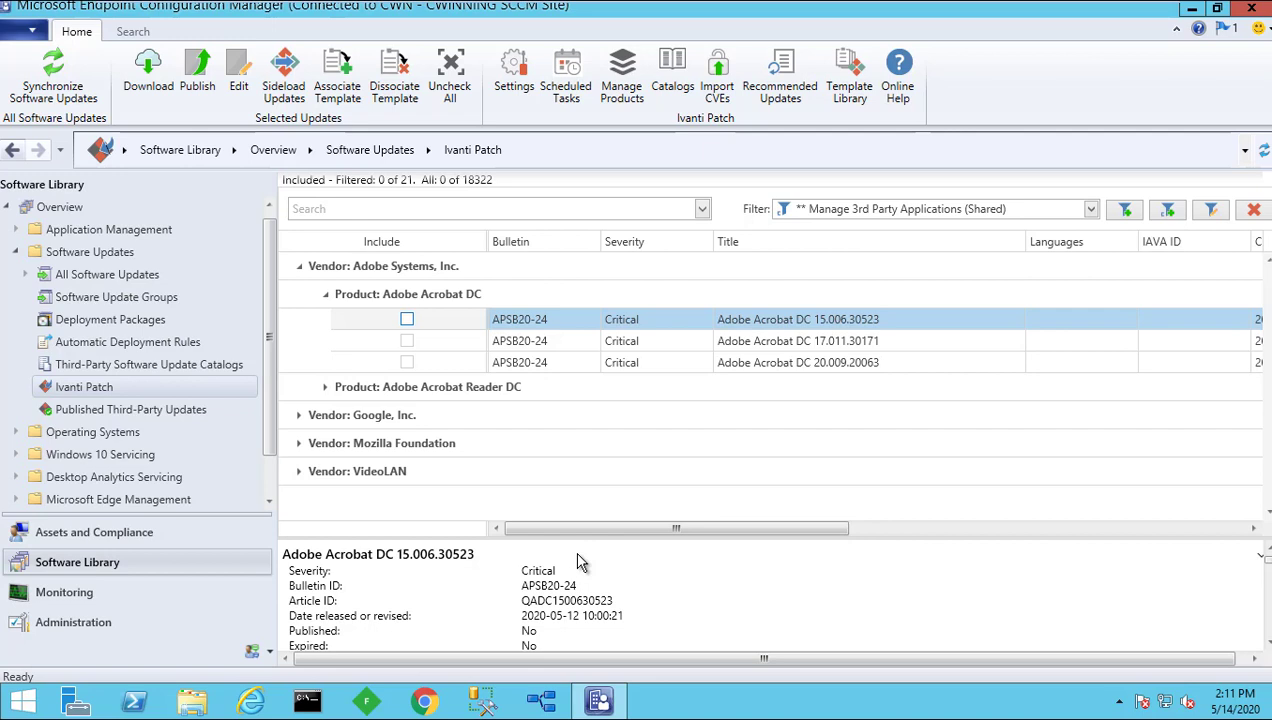
pyautogui.press('Left')
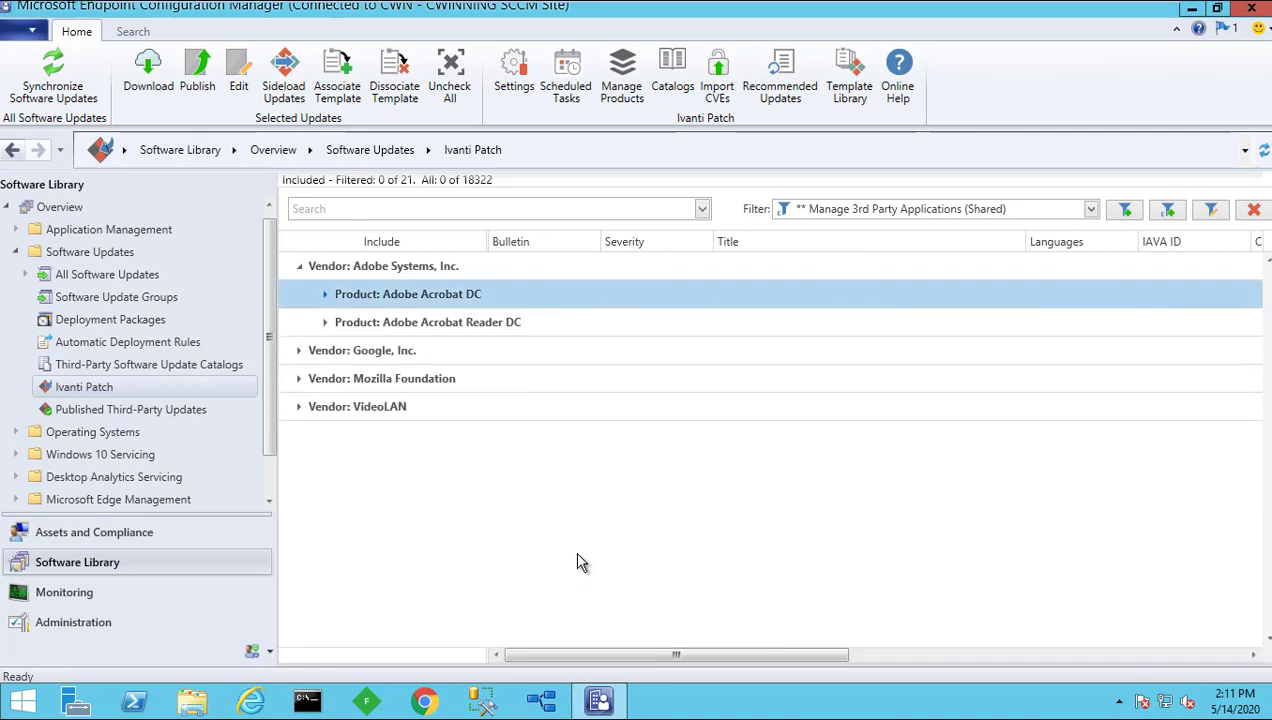
# Step: Collapse the Adobe Systems, Inc. vendor group, review the available filters, and reselect ** Manage 3rd Party Applications (Shared)
pyautogui.press('Left')
pyautogui.press('Left')
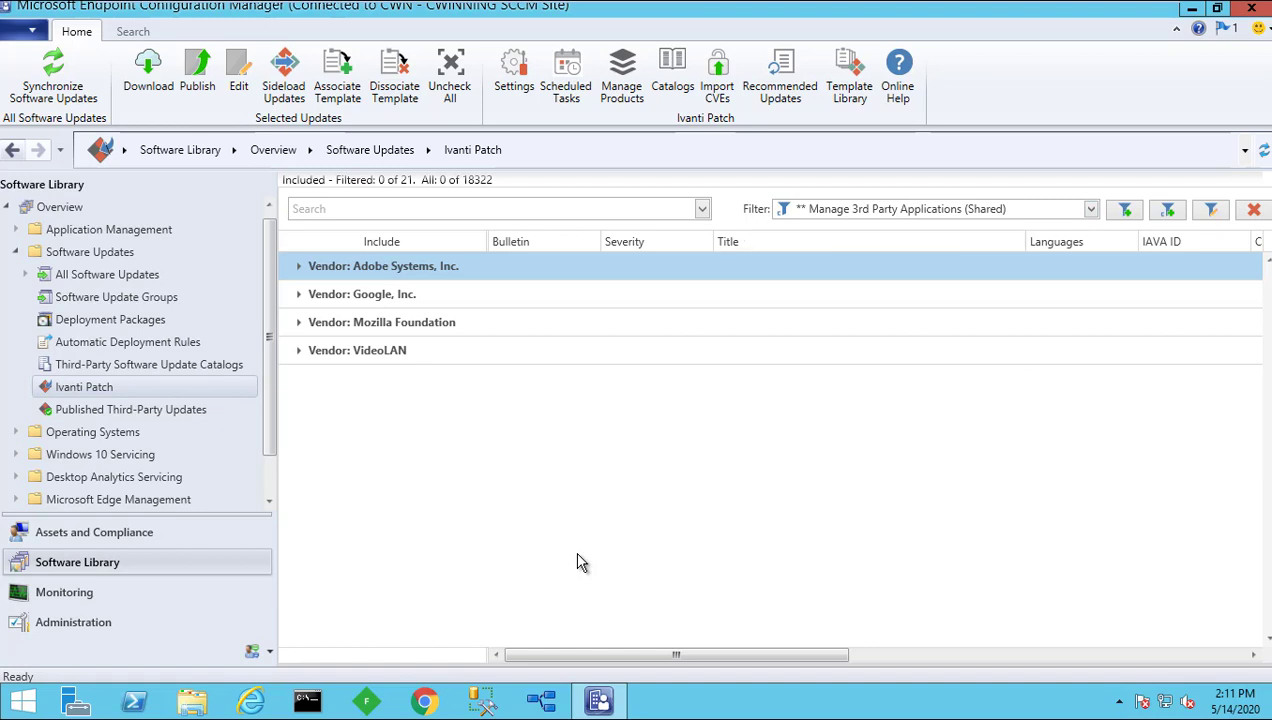
pyautogui.click(1091, 209)
pyautogui.scroll(1, 940, 231)
pyautogui.scroll(1, 940, 325)
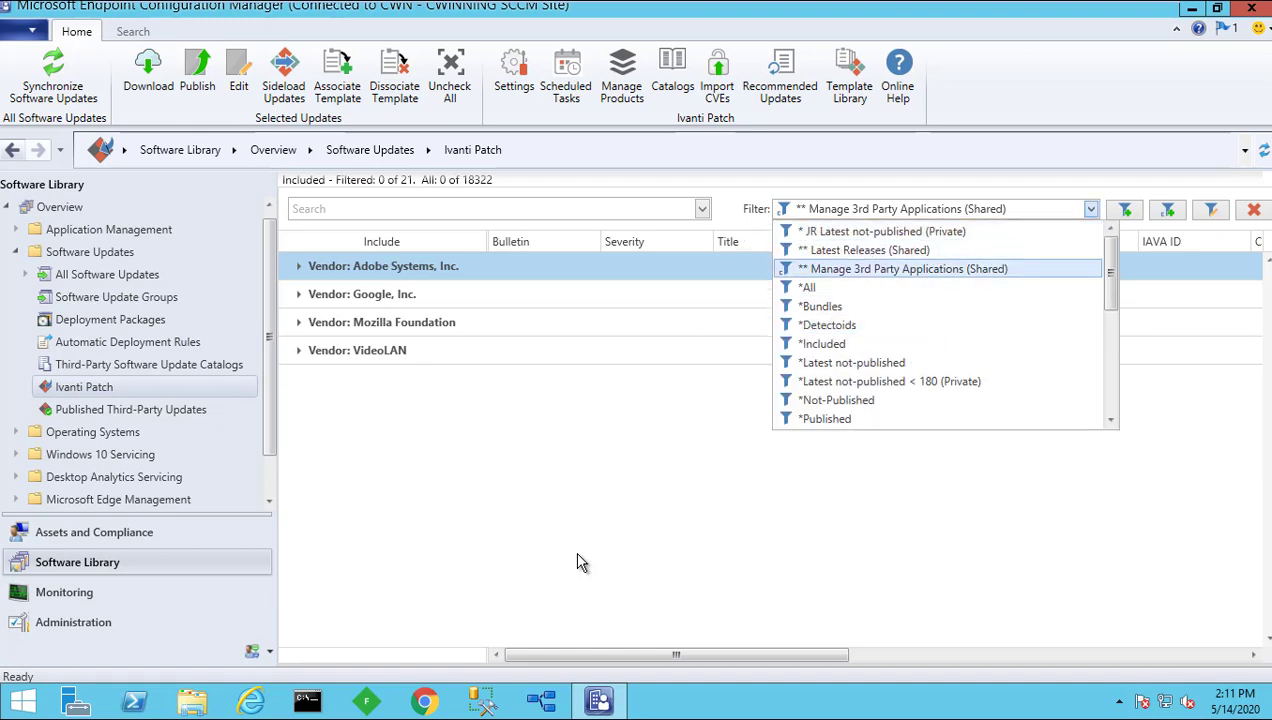
pyautogui.click(908, 269)
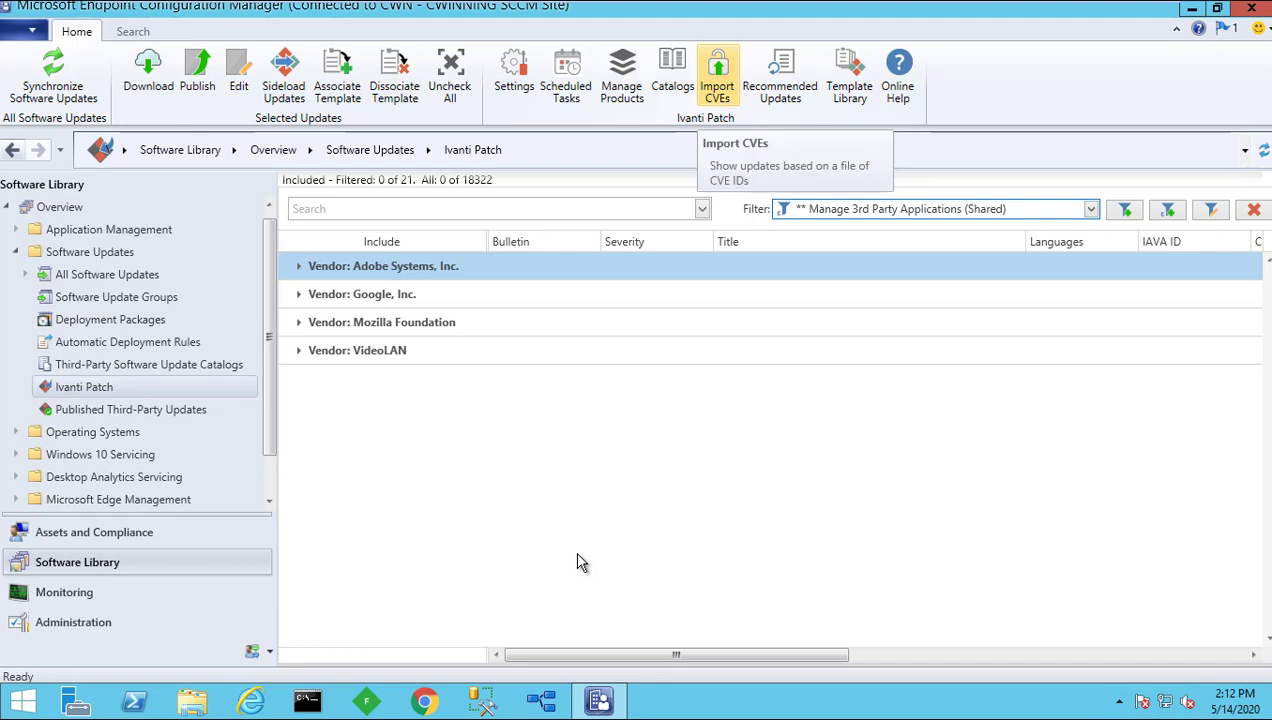
# Step: Import the CVEs from the file 5_4_20_vulnerabilities.csv in the desktop's CVE folder
pyautogui.click(717, 75)
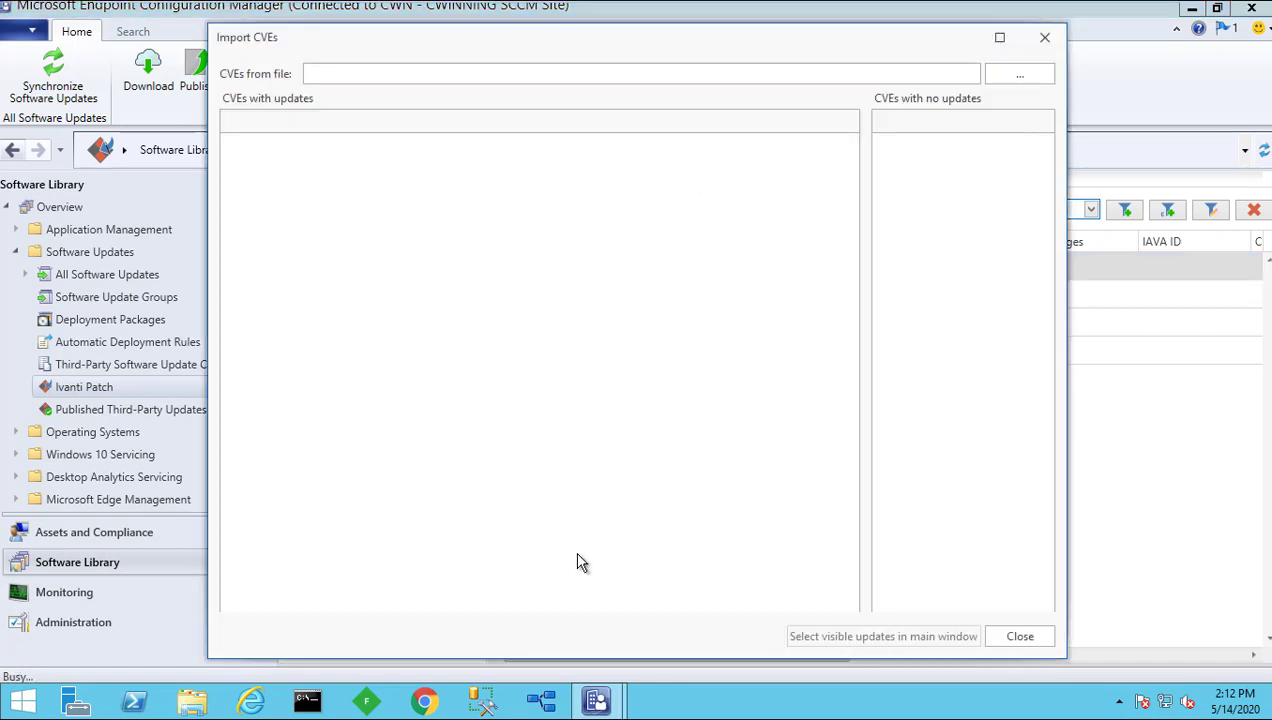
pyautogui.click(1019, 74)
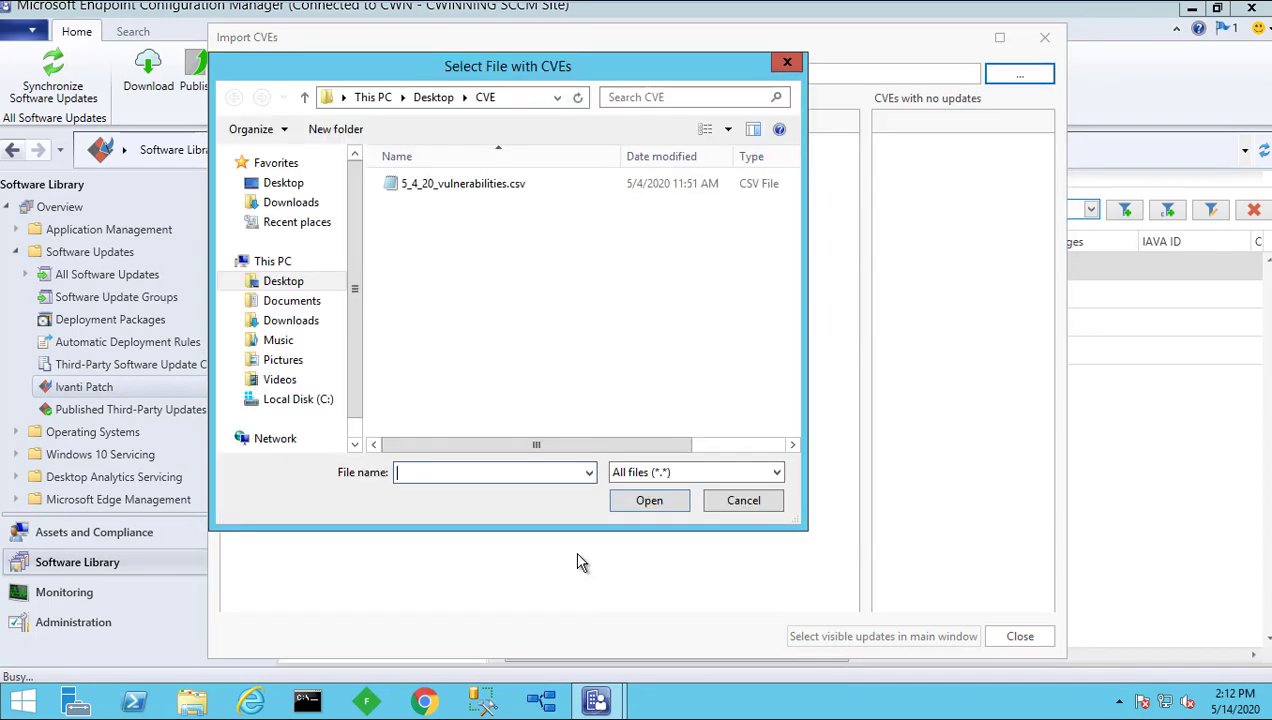
pyautogui.click(463, 183)
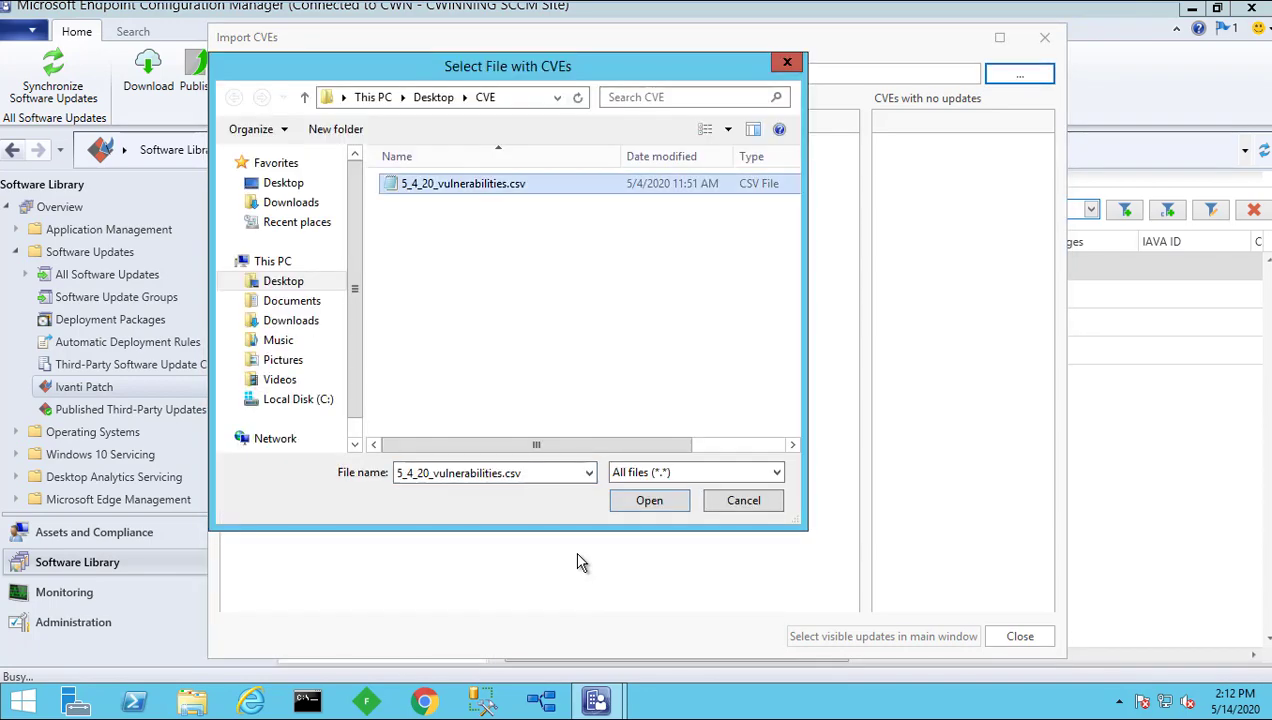
pyautogui.press('Return')
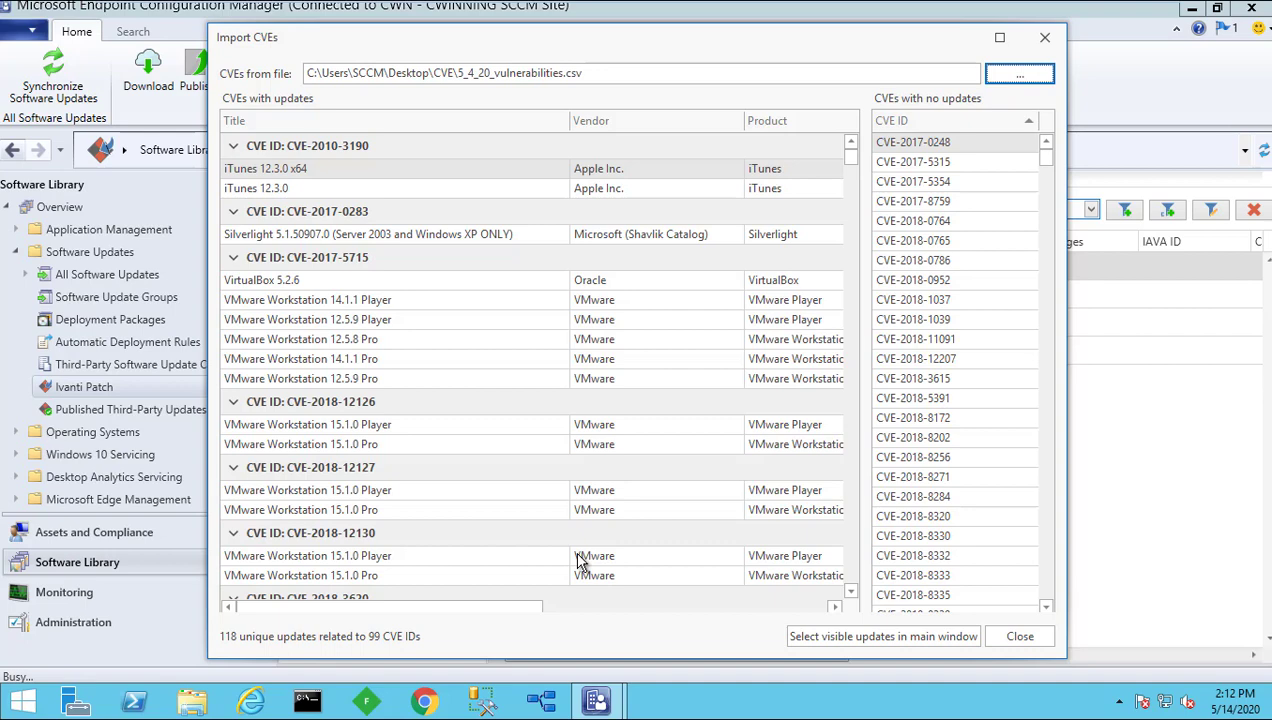
# Step: Review the updates matched to the imported CVEs and select all the visible updates in the main window
pyautogui.scroll(-20, 580, 562)
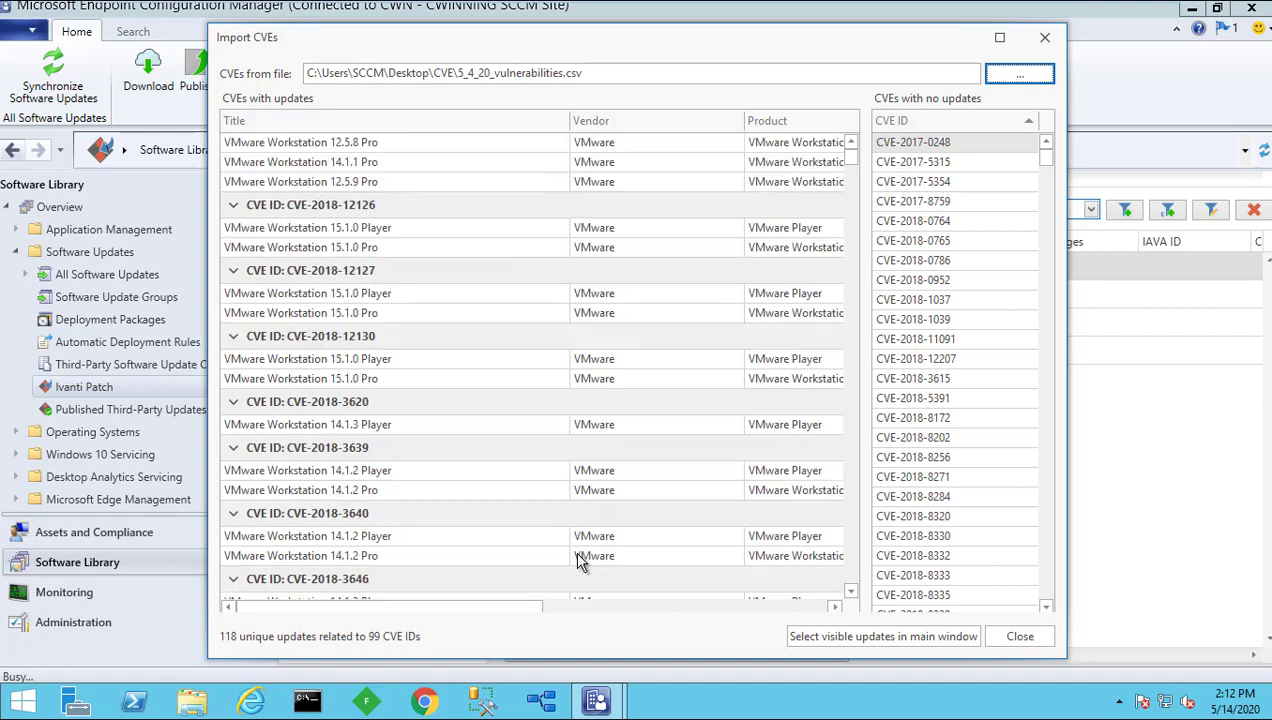
pyautogui.scroll(-15, 580, 562)
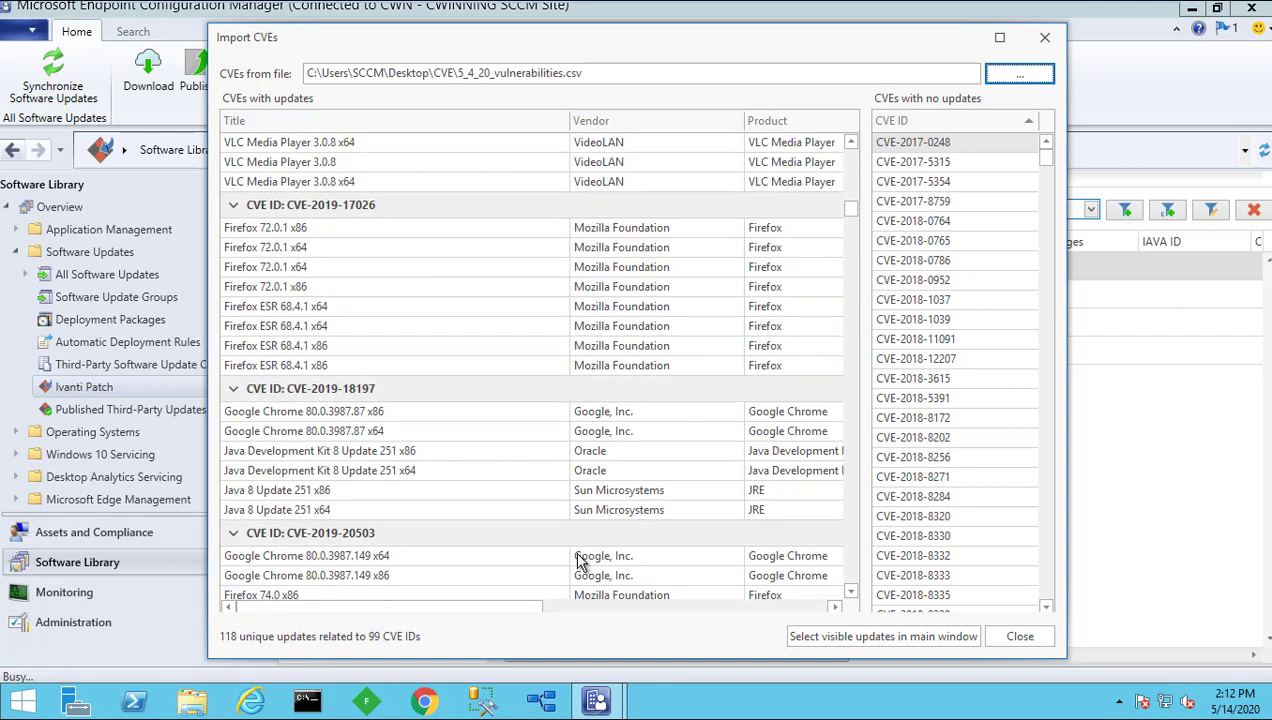
pyautogui.press('Tab')
pyautogui.press('Return')
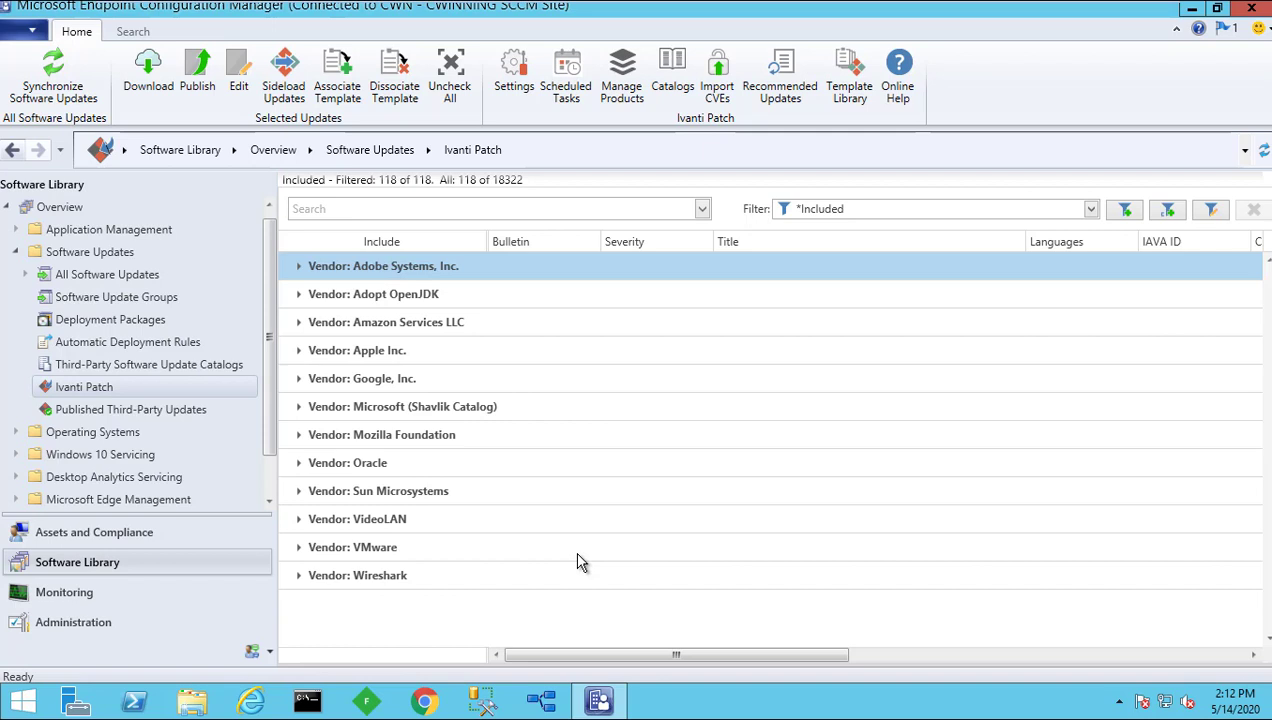
# Step: Examine the software installed on clients and the matching list of recommended updates, and close it without creating a smart filter
pyautogui.click(780, 75)
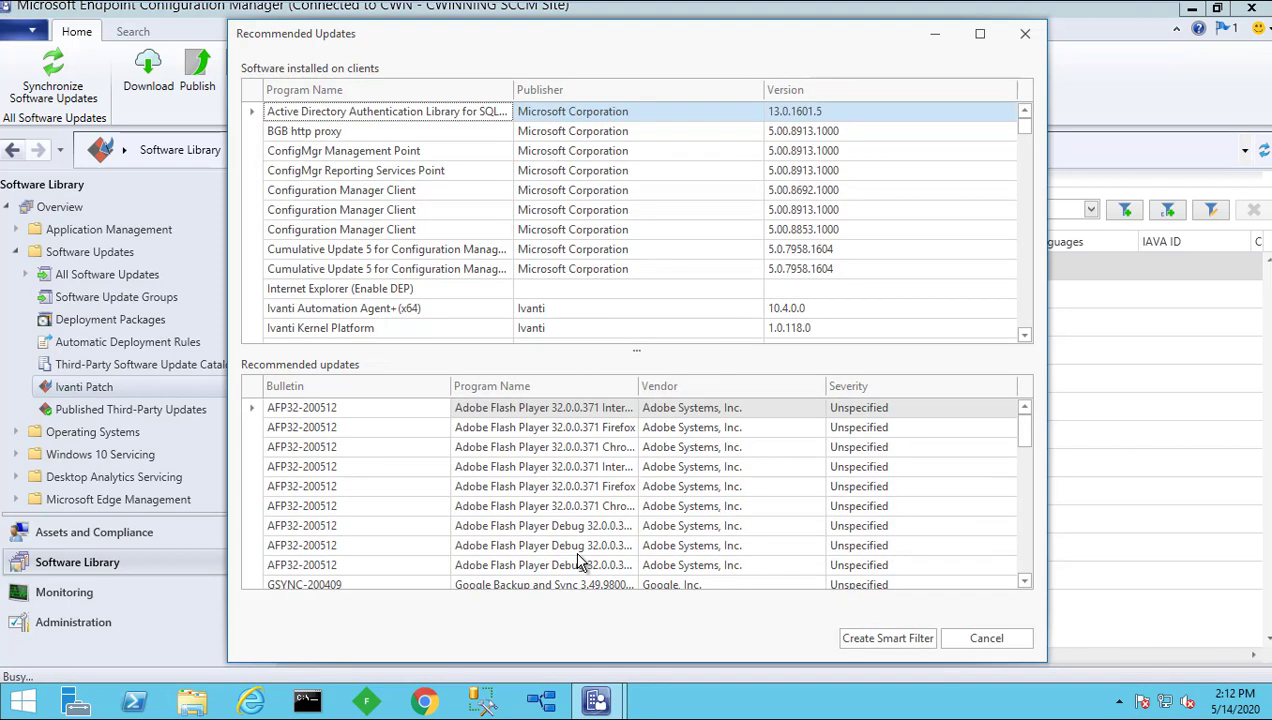
pyautogui.press('Down')
pyautogui.press('Down')
pyautogui.press('Down')
pyautogui.press('Down')
pyautogui.press('Down')
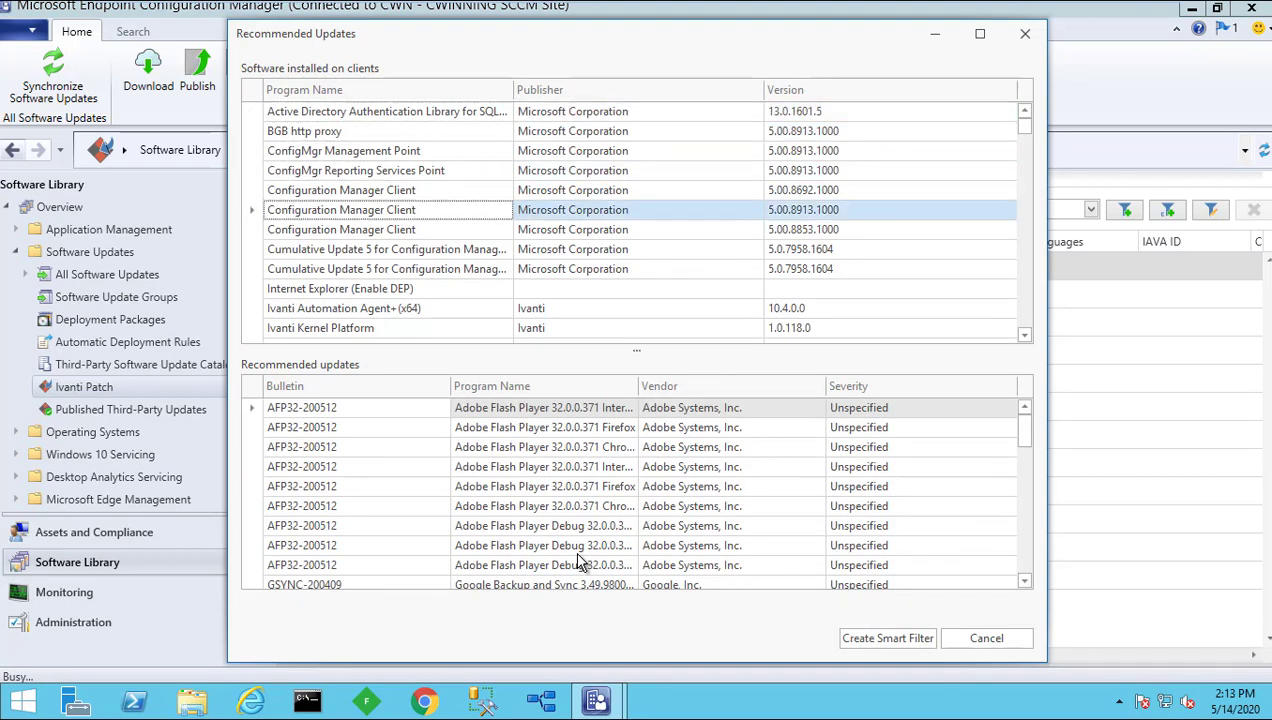
pyautogui.press('Tab')
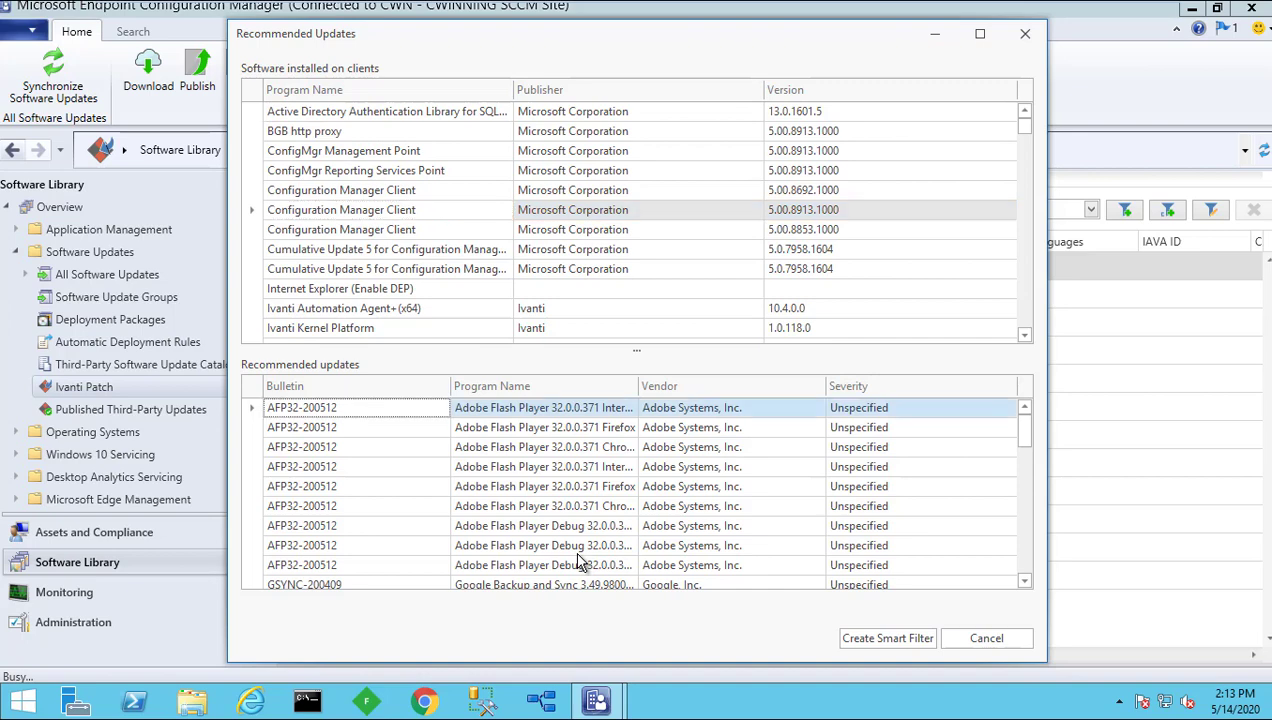
pyautogui.scroll(-10, 580, 562)
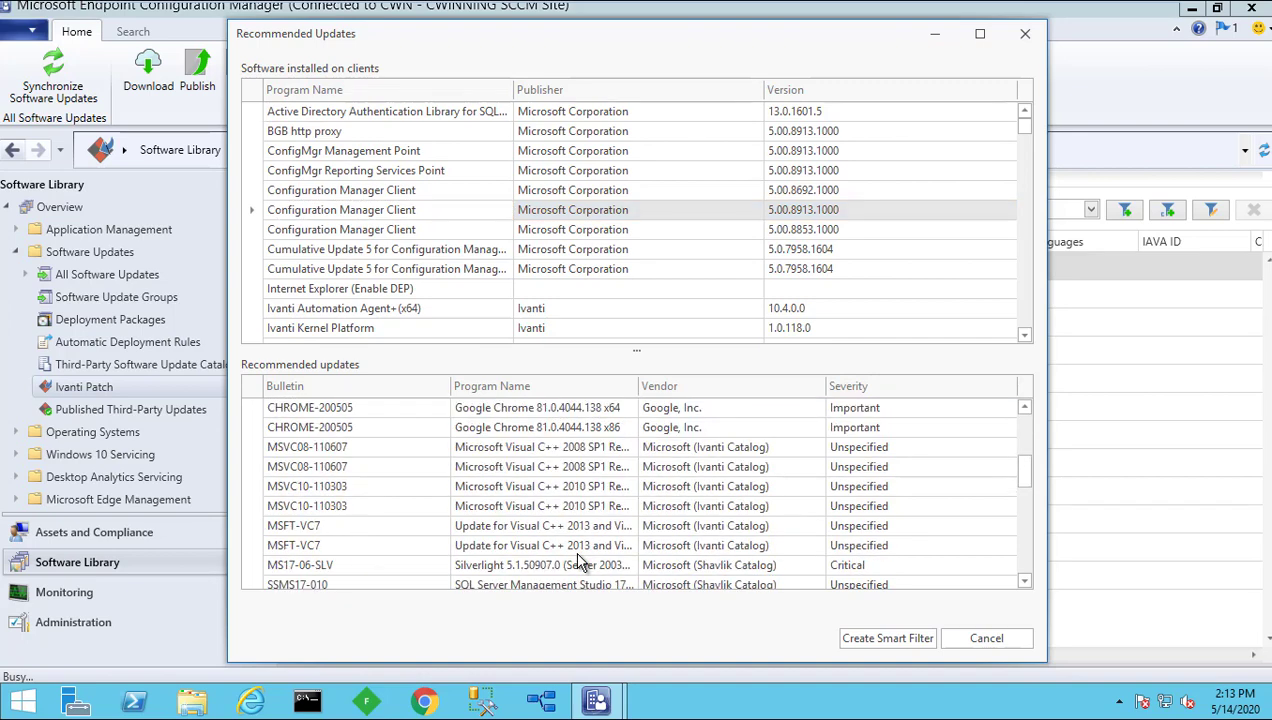
pyautogui.scroll(-3, 580, 562)
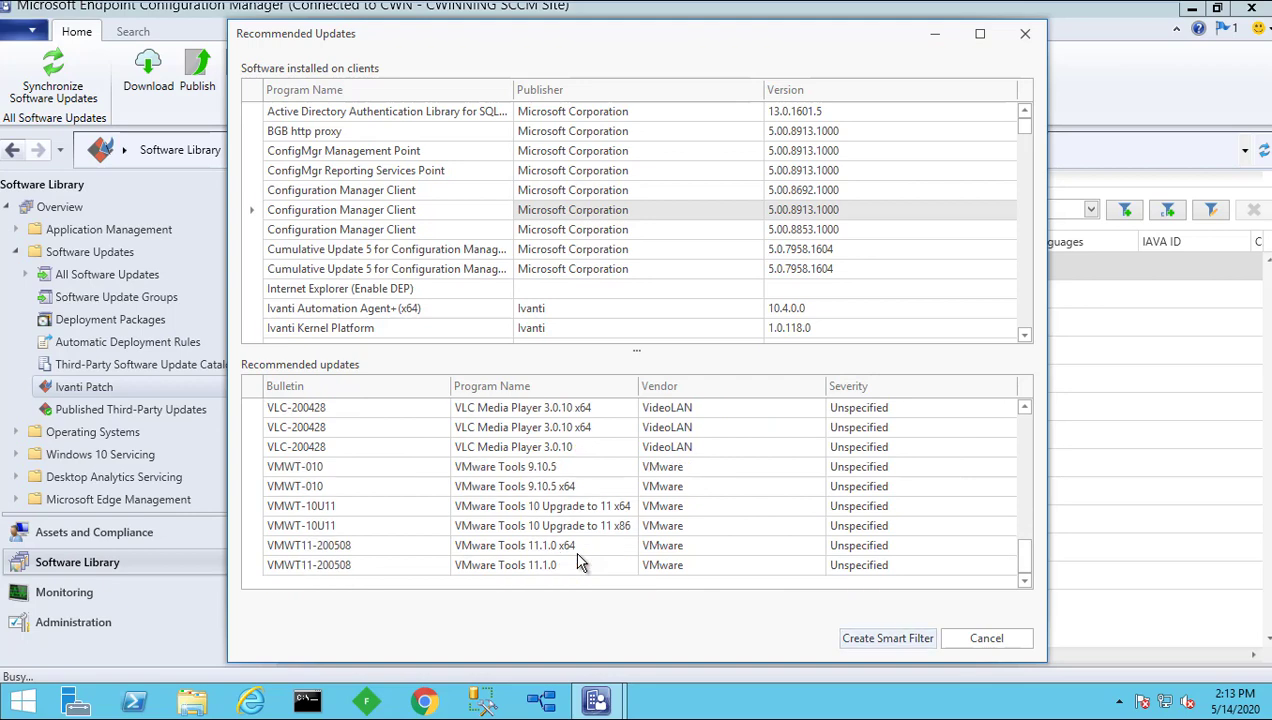
pyautogui.click(986, 638)
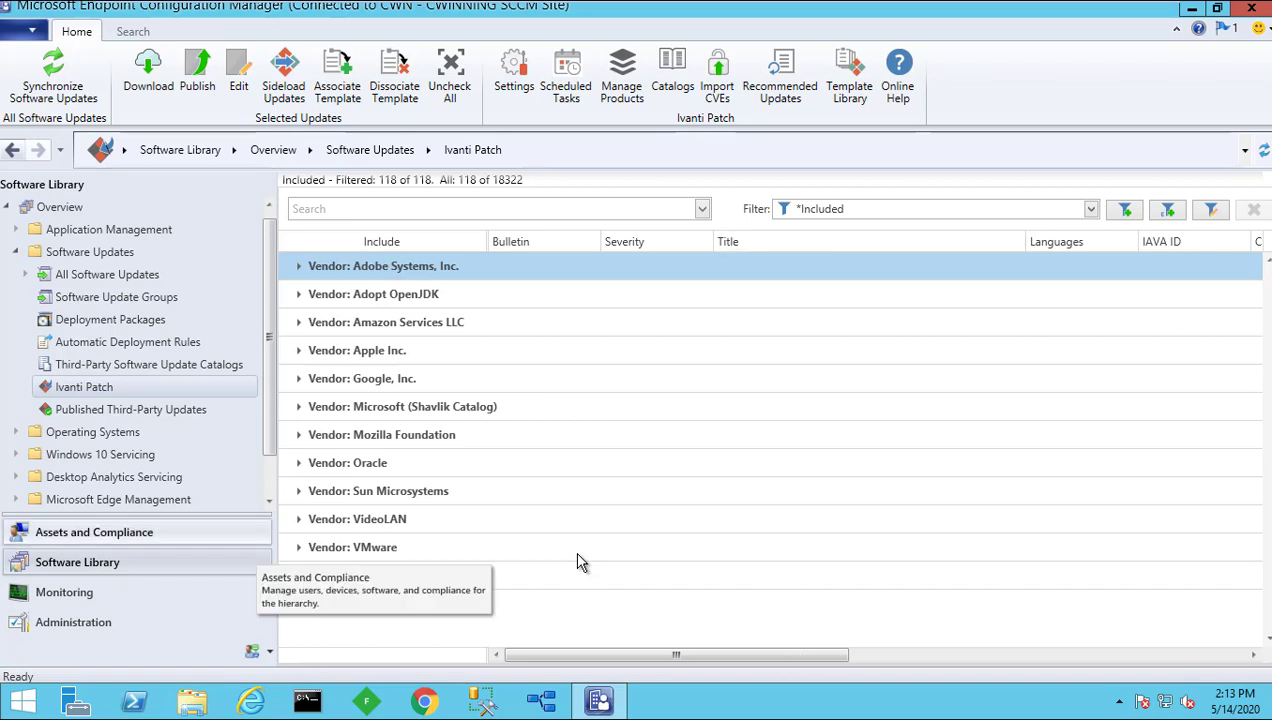
# Step: Look through the Monitoring workspace, including its Reporting folder, and open the Ivanti Patch overview there
pyautogui.click(64, 592)
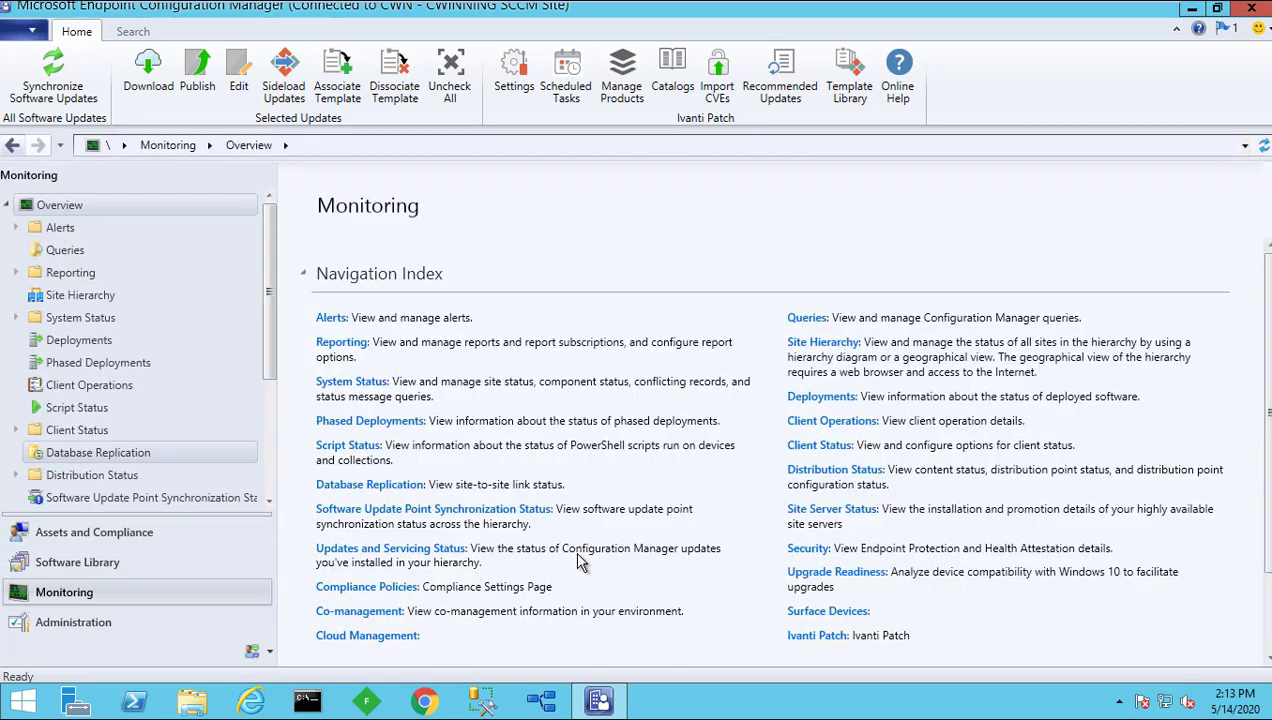
pyautogui.scroll(-3, 130, 360)
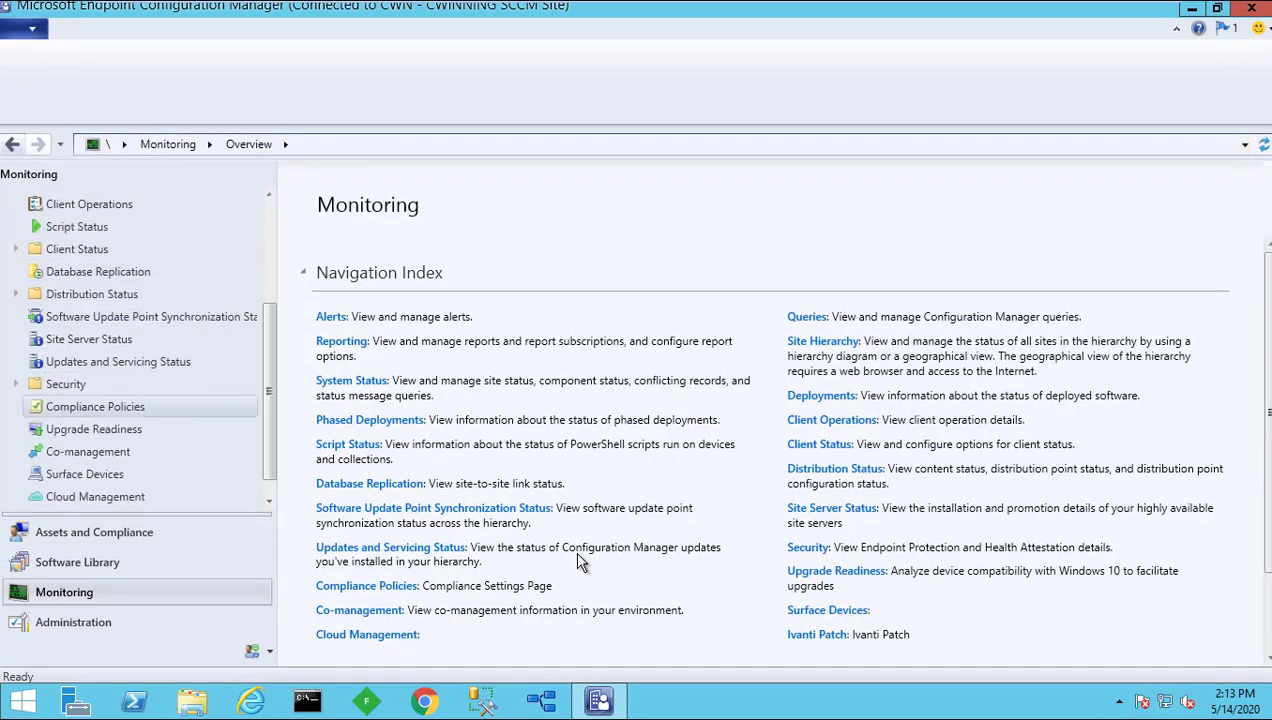
pyautogui.scroll(3, 130, 390)
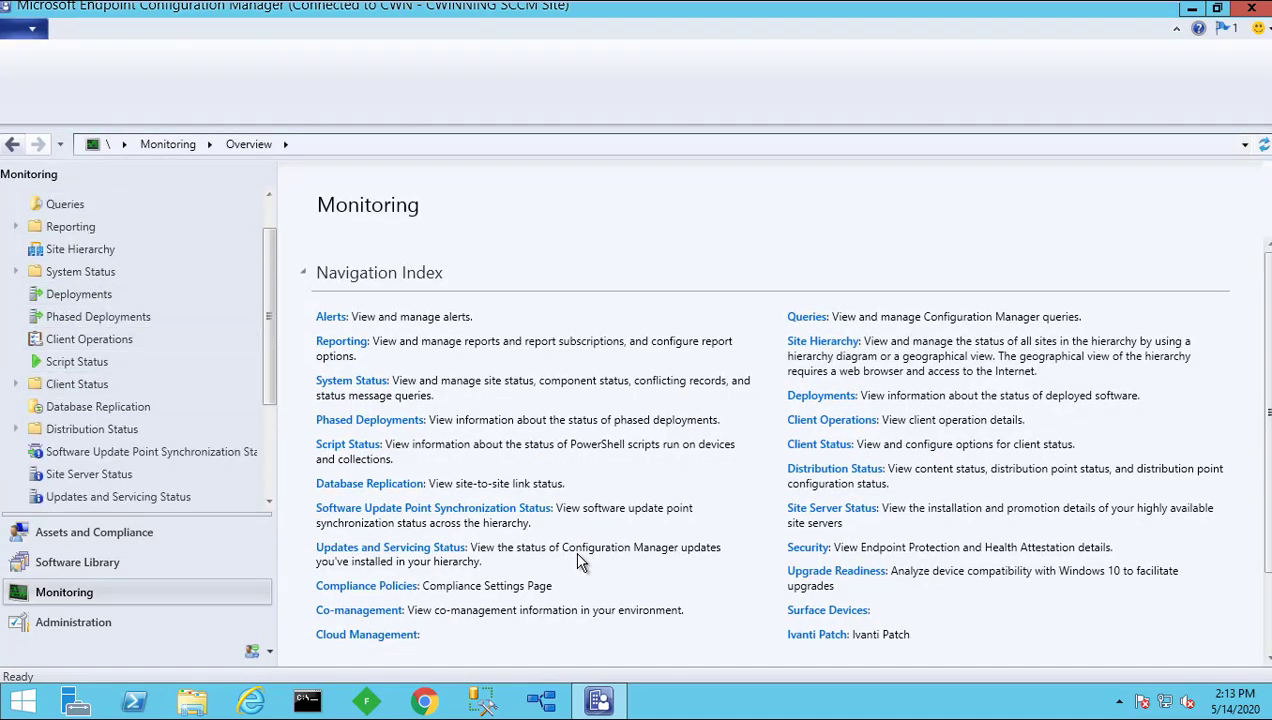
pyautogui.scroll(1, 130, 270)
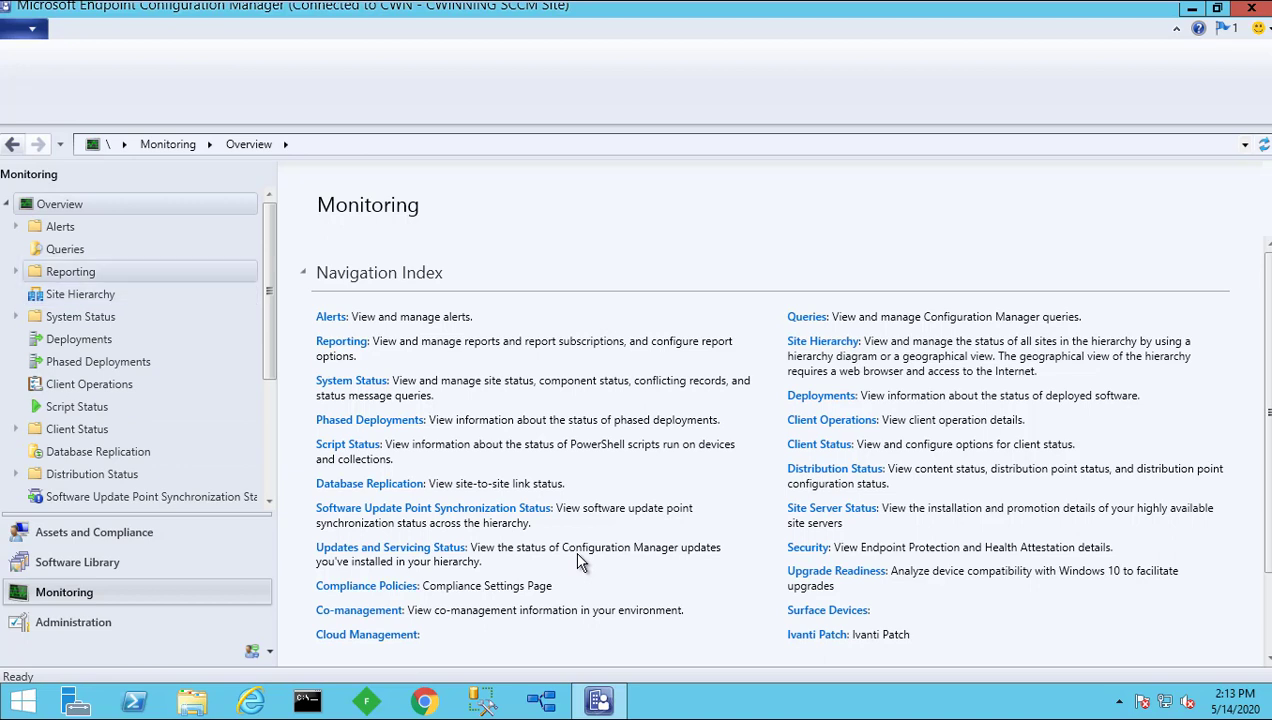
pyautogui.click(16, 271)
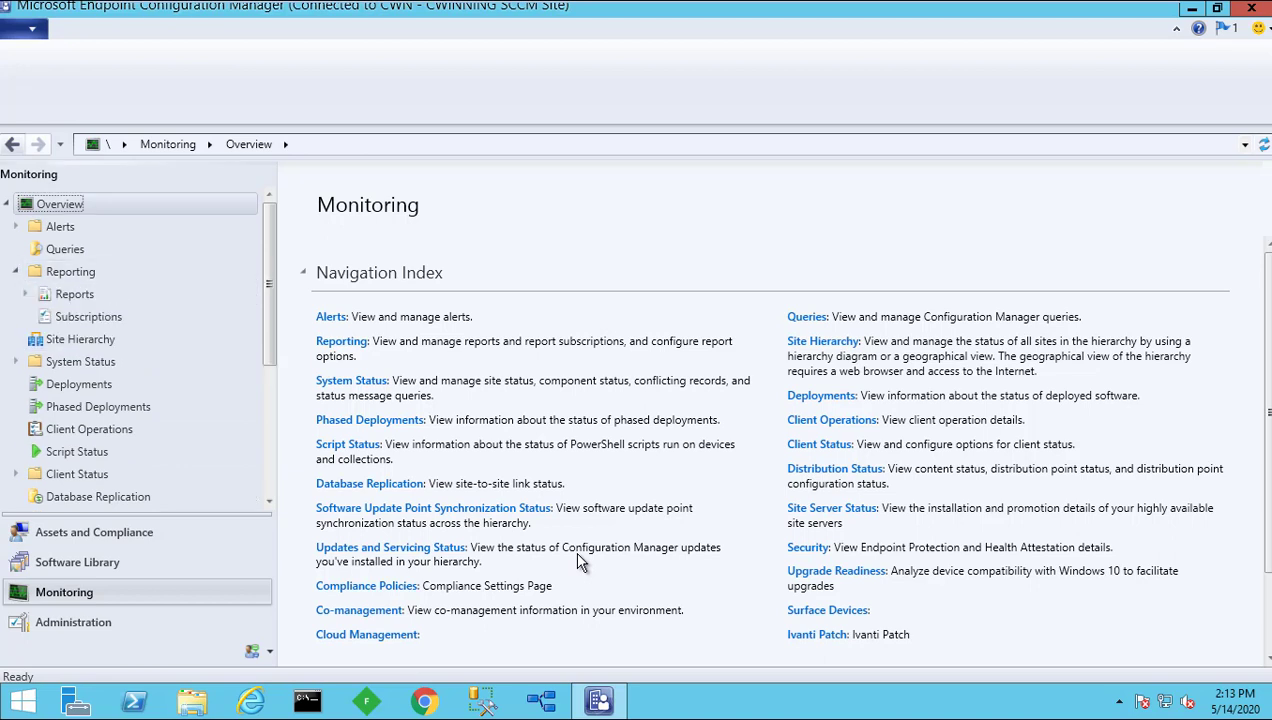
pyautogui.click(16, 271)
pyautogui.scroll(-3, 130, 350)
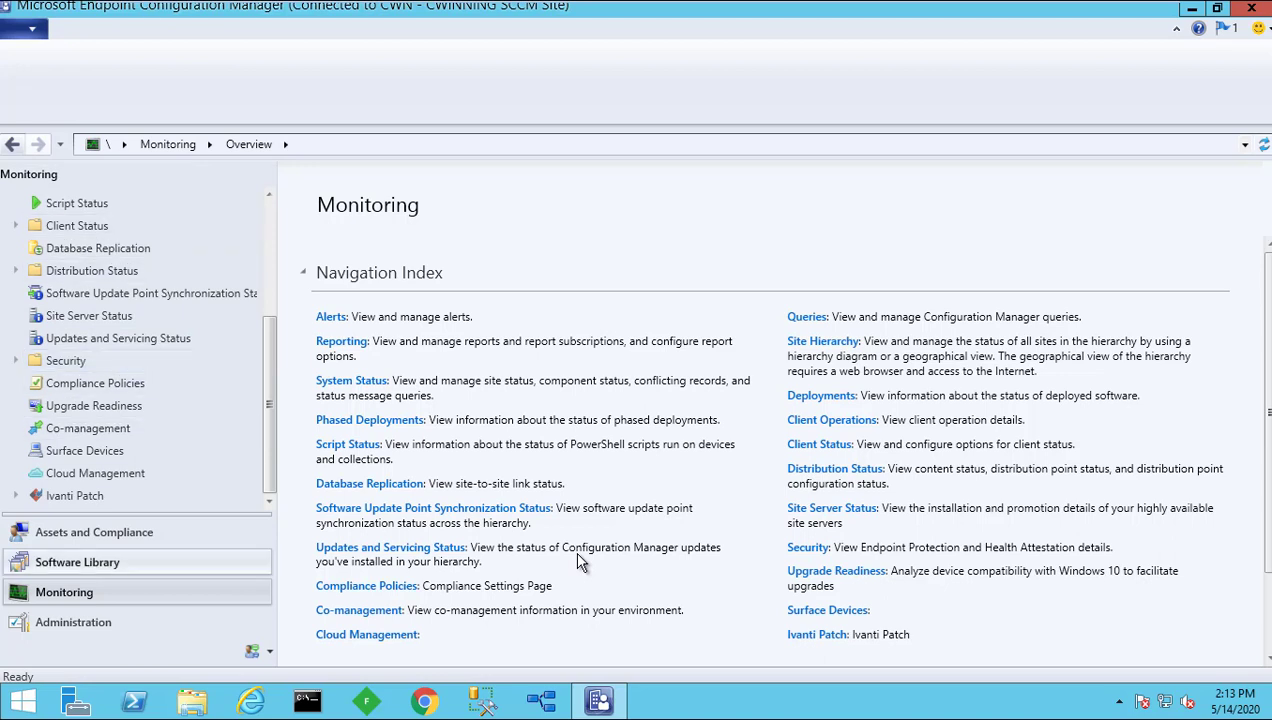
pyautogui.click(16, 496)
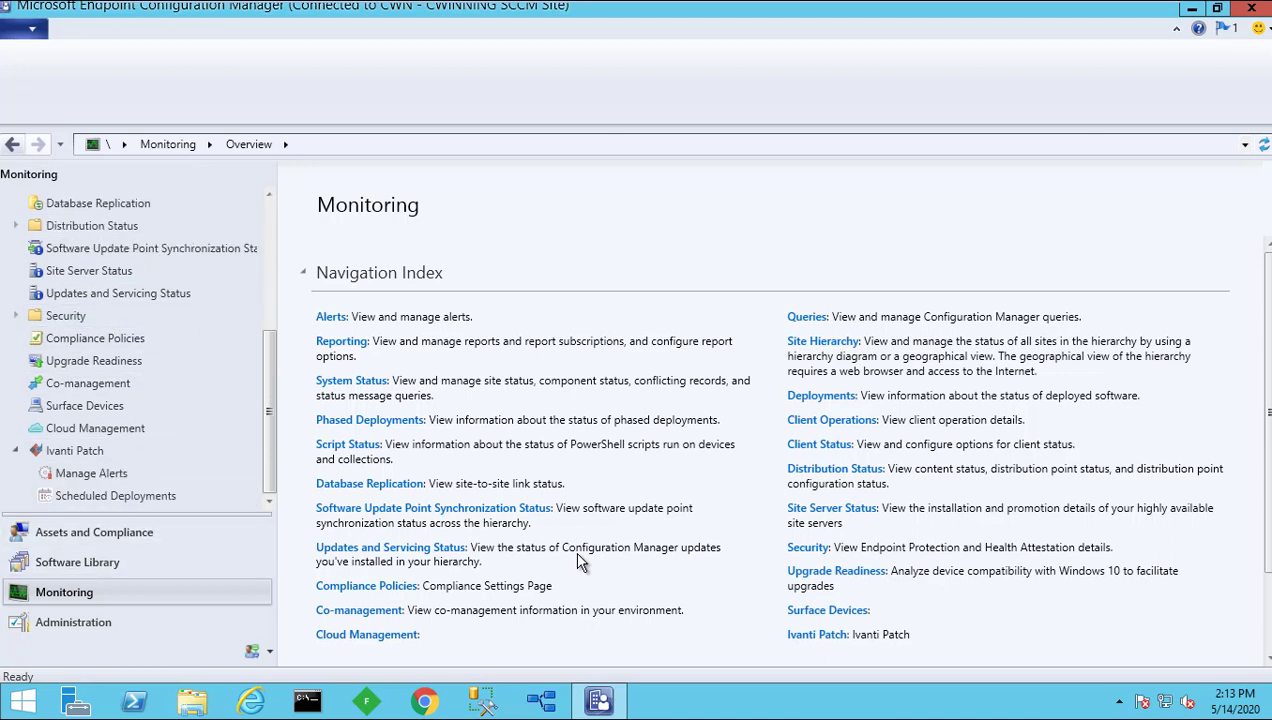
pyautogui.click(74, 451)
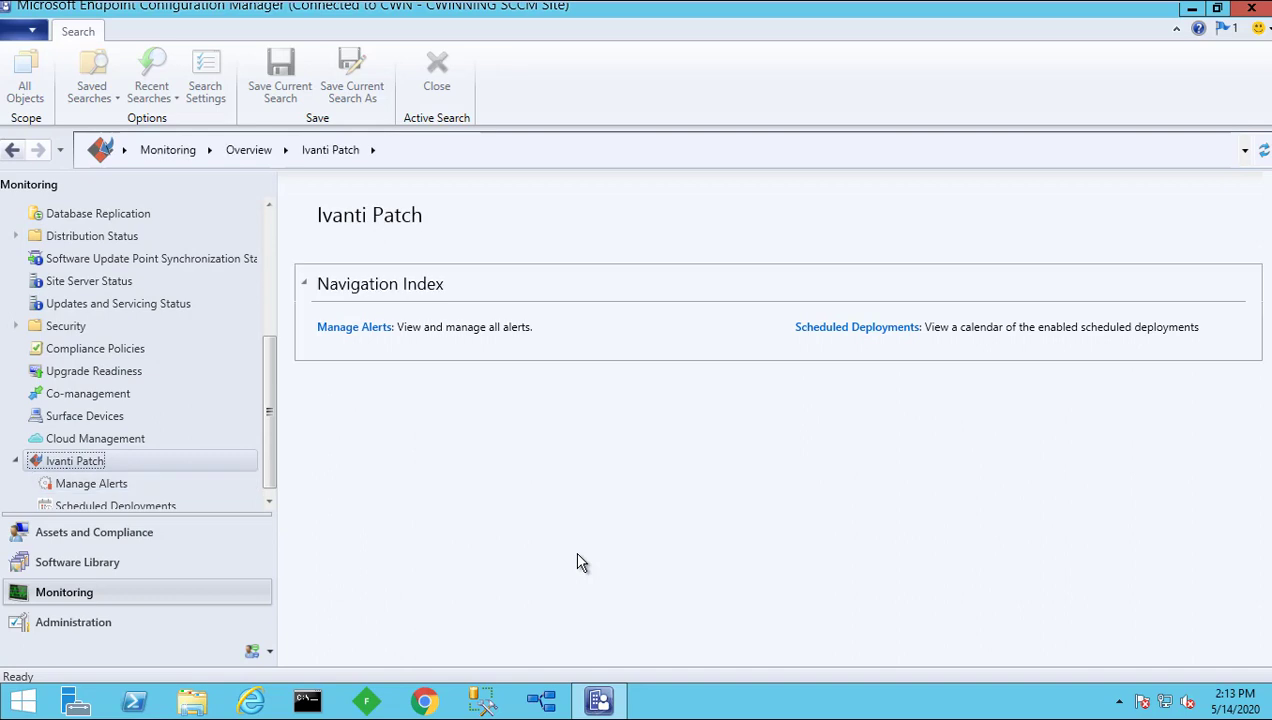
# Step: Examine the Catalog update failure, Updates published and Publication failure alerts in Ivanti Patch's Manage Alerts
pyautogui.click(354, 327)
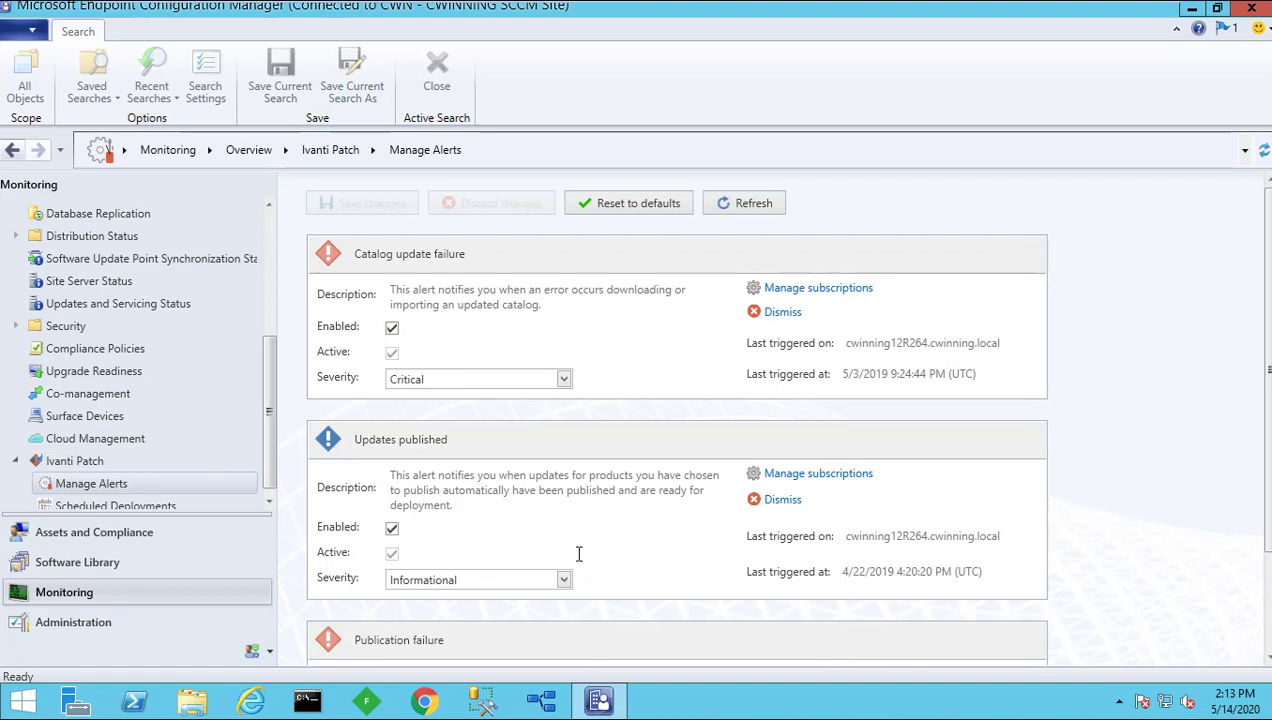
pyautogui.moveTo(451, 289); pyautogui.dragTo(685, 289)
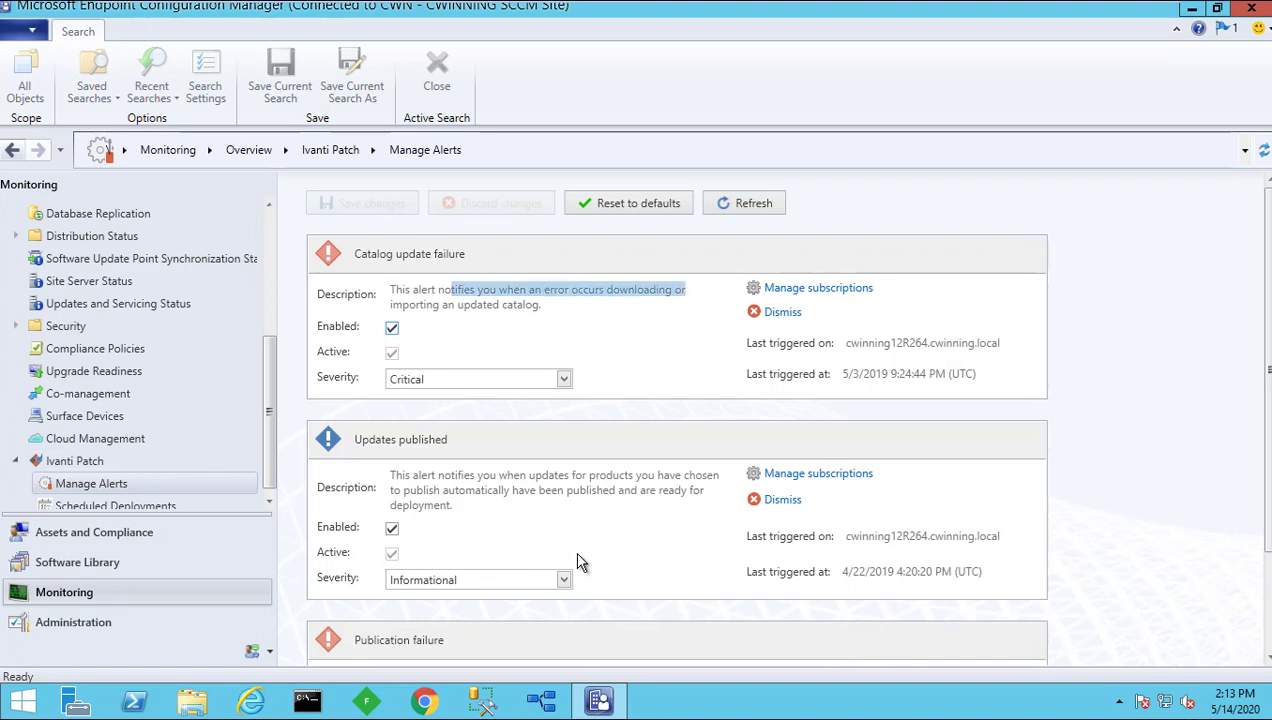
pyautogui.scroll(-2, 578, 553)
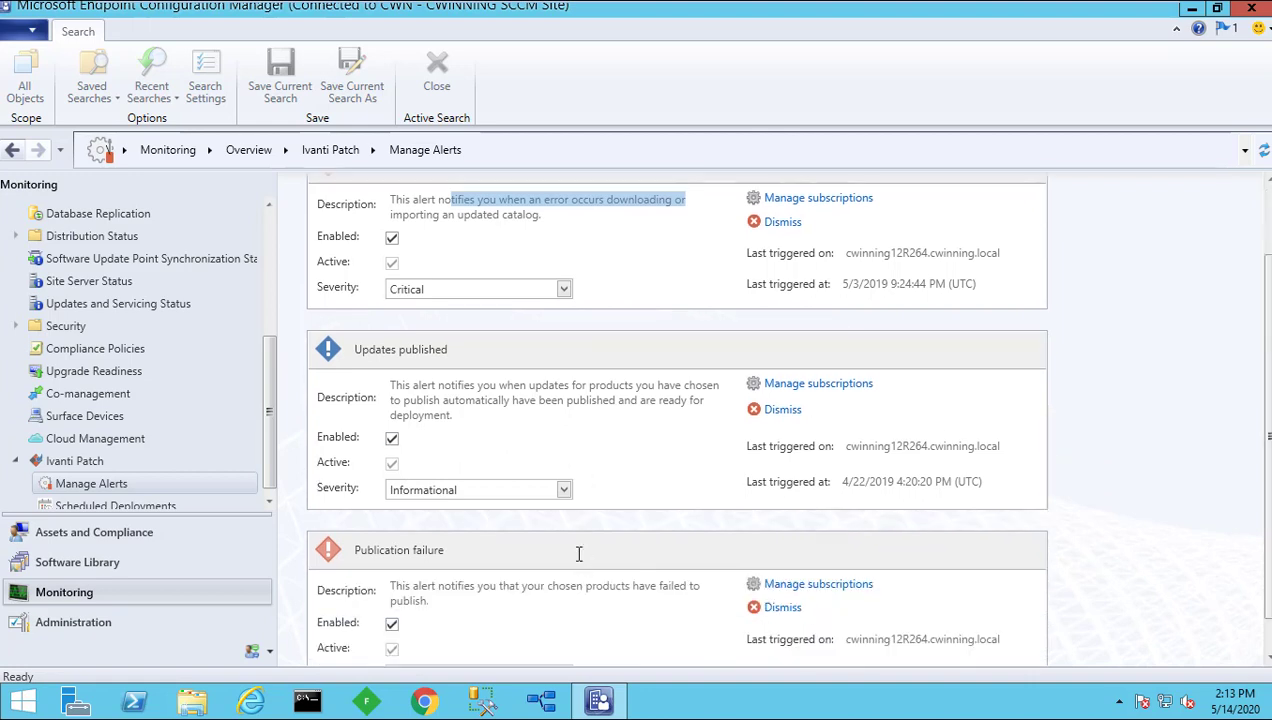
pyautogui.moveTo(442, 385); pyautogui.dragTo(685, 400)
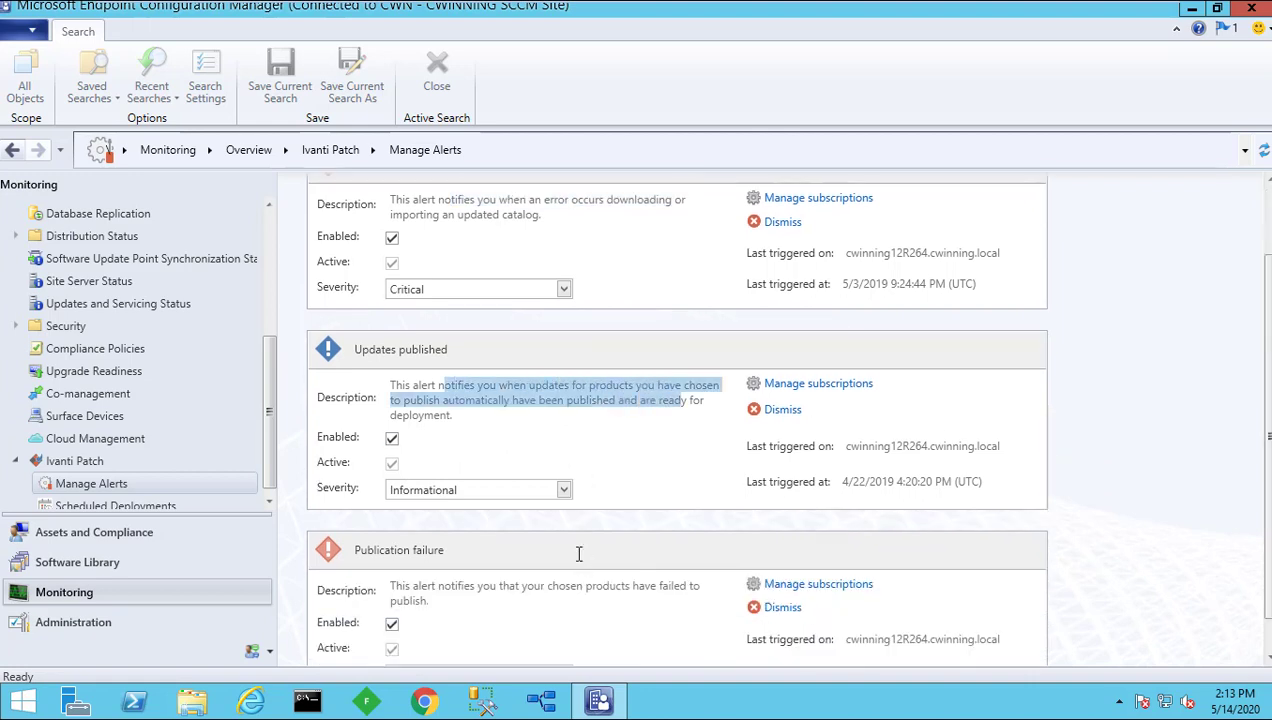
pyautogui.scroll(-1, 578, 553)
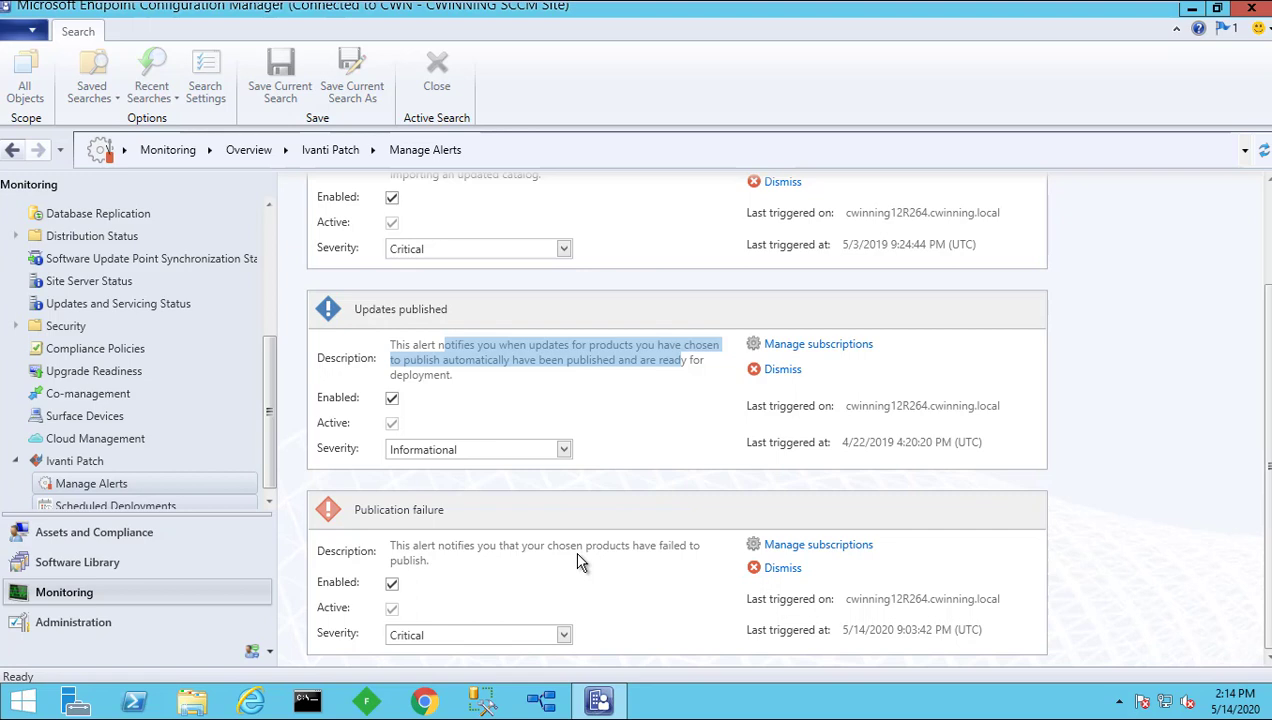
# Step: View the calendar of Ivanti Patch scheduled deployments in the Monitoring workspace
pyautogui.press('Down')
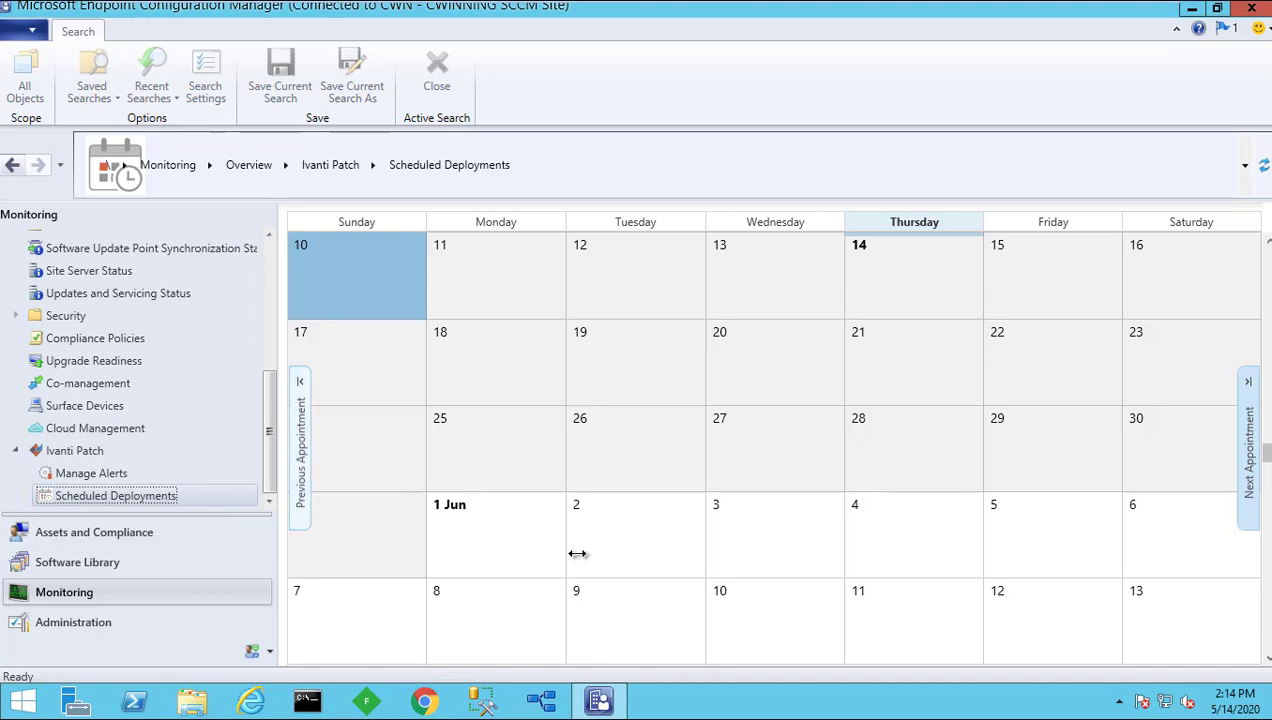
pyautogui.moveTo(269, 431); pyautogui.dragTo(269, 304)
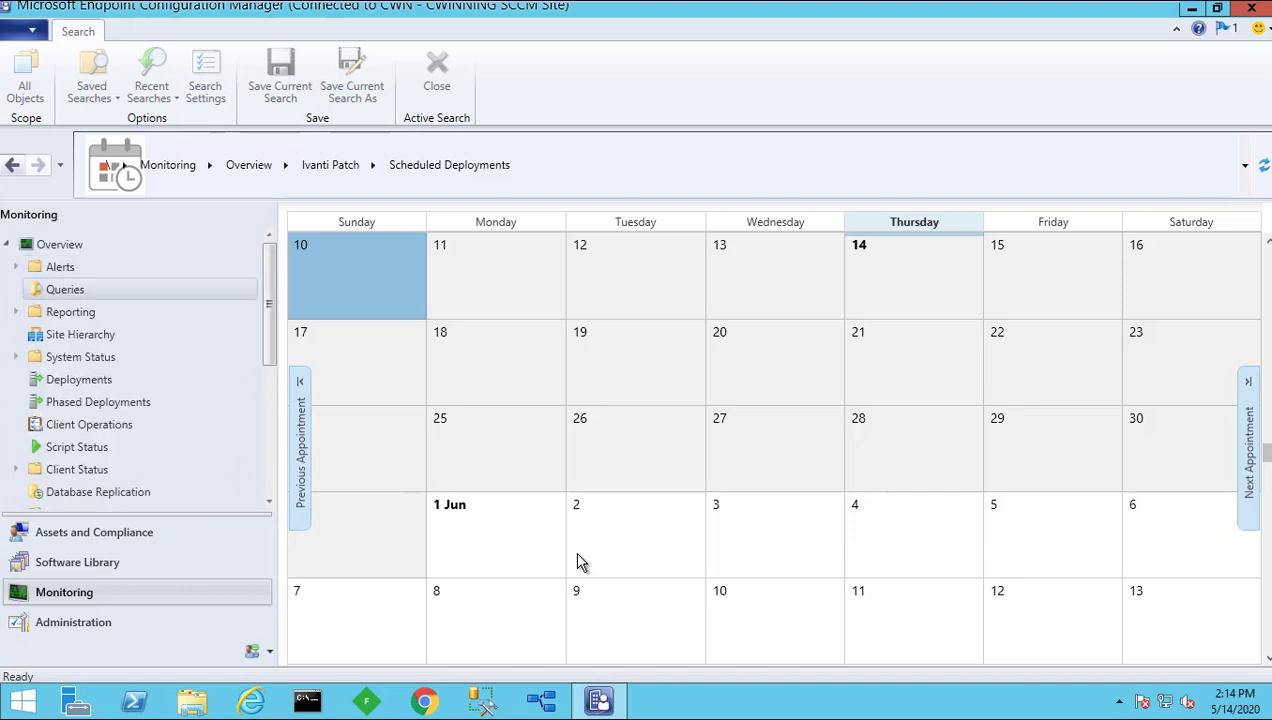
# Step: Return to the Software Library workspace and open the All Software Updates list
pyautogui.click(77, 562)
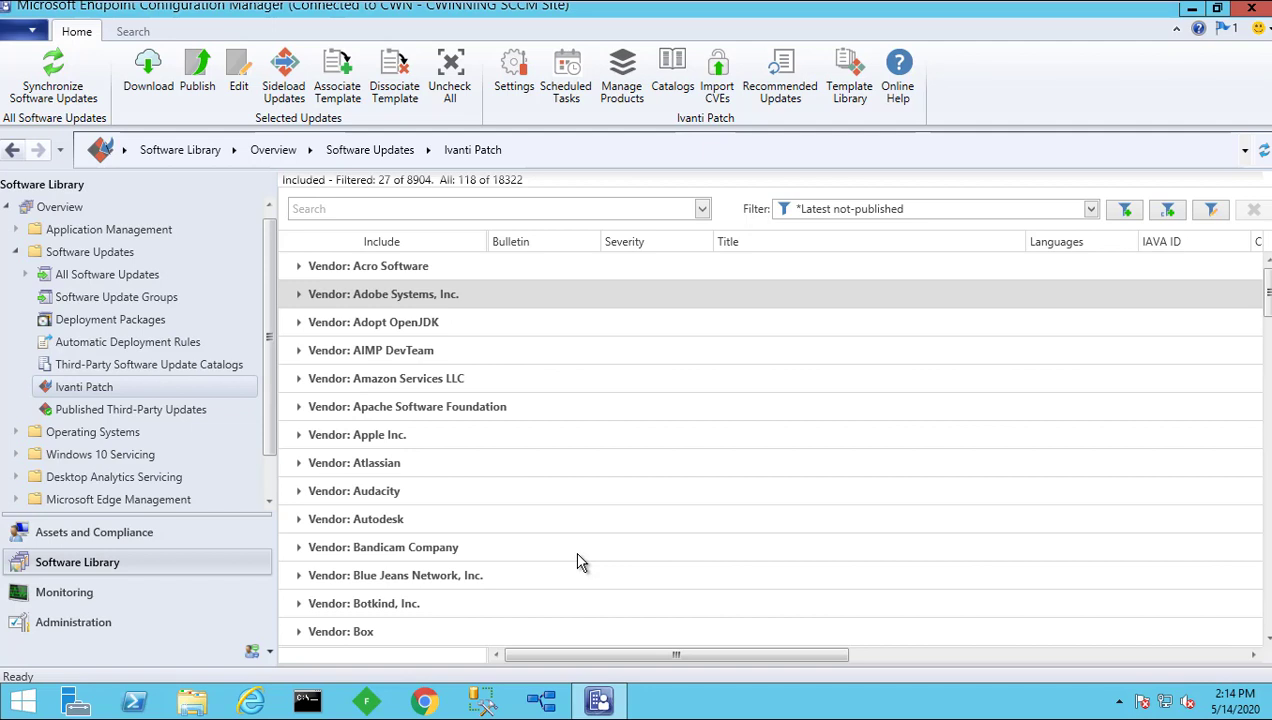
pyautogui.click(107, 274)
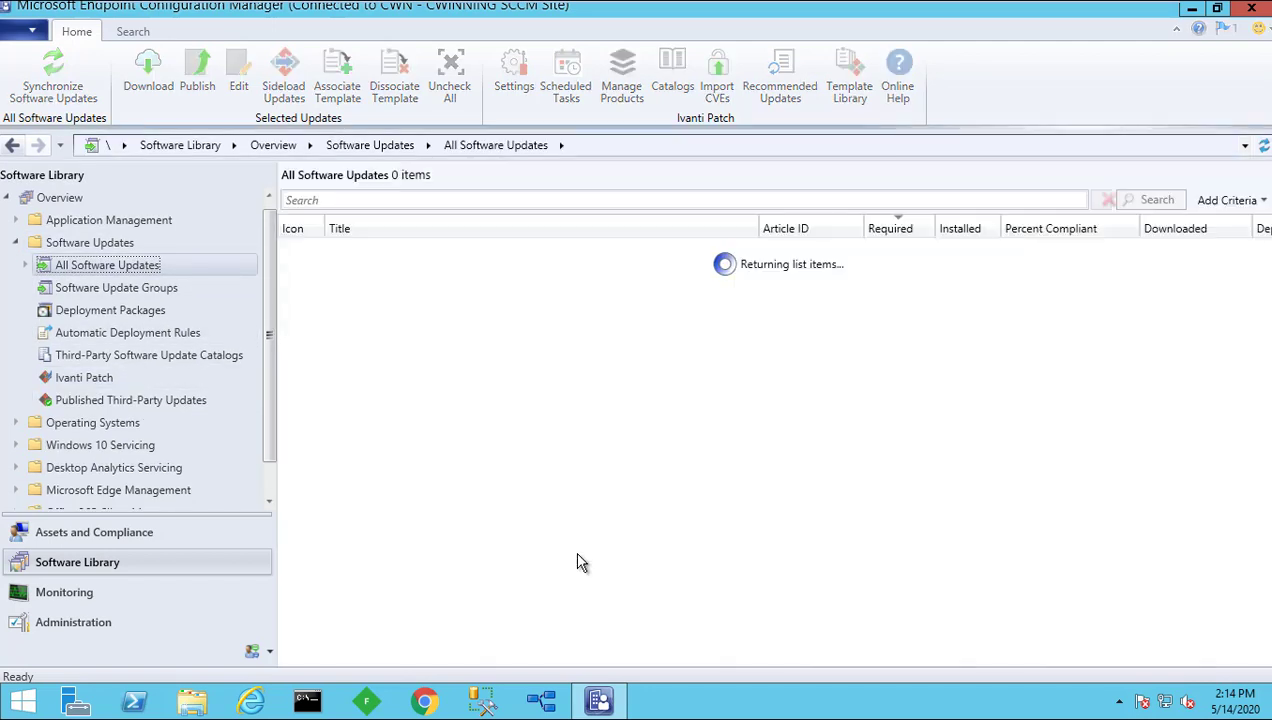